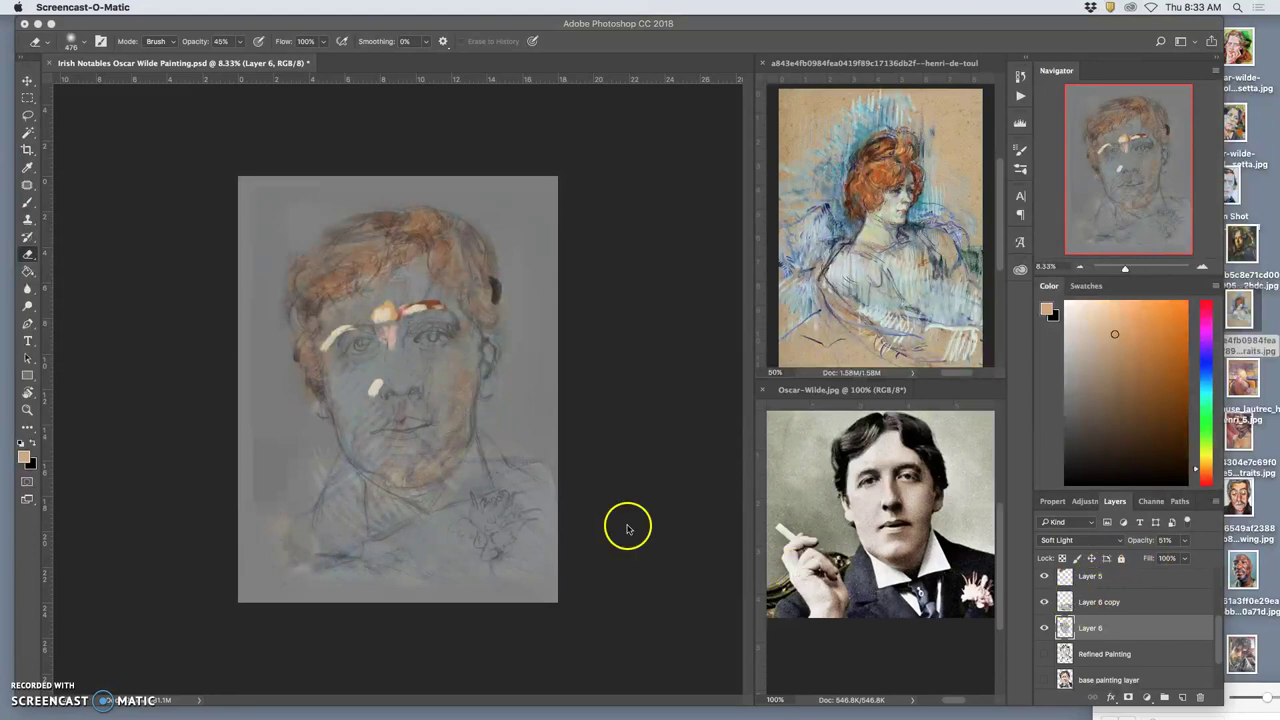
- Show the Refined Painting and base painting layer in the portrait document
left_click(1045, 655)
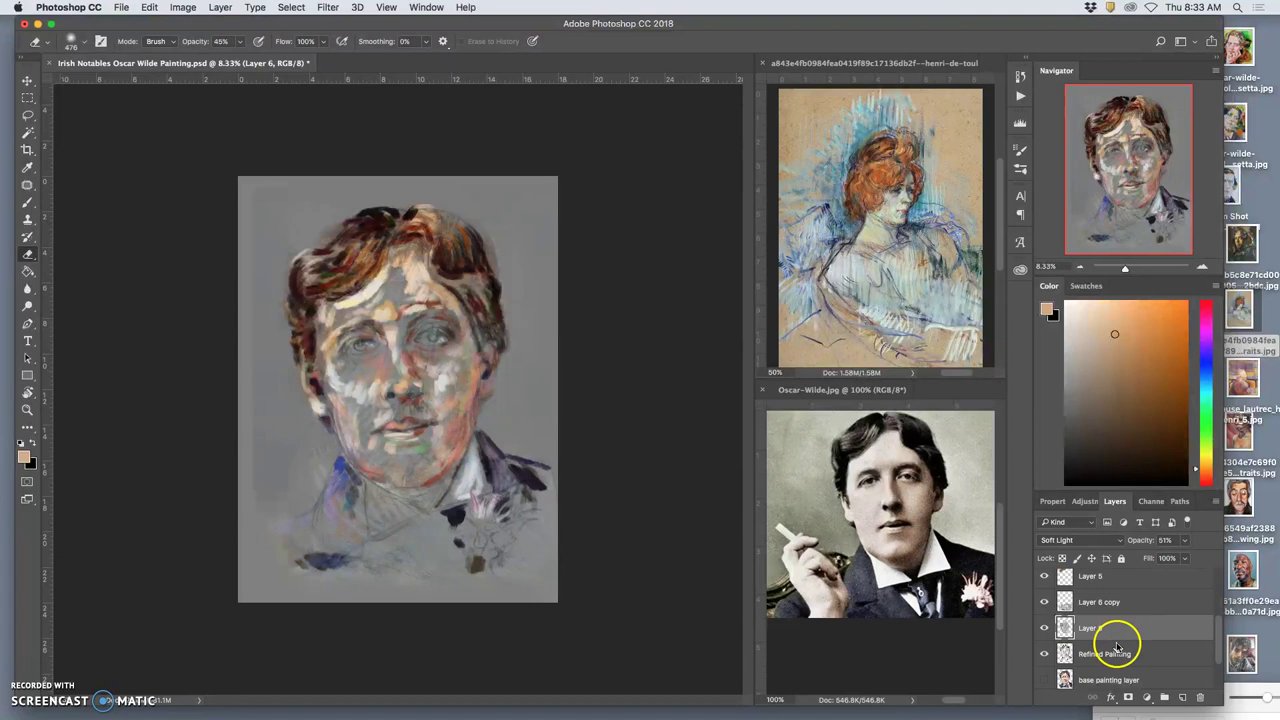
left_click(1044, 680)
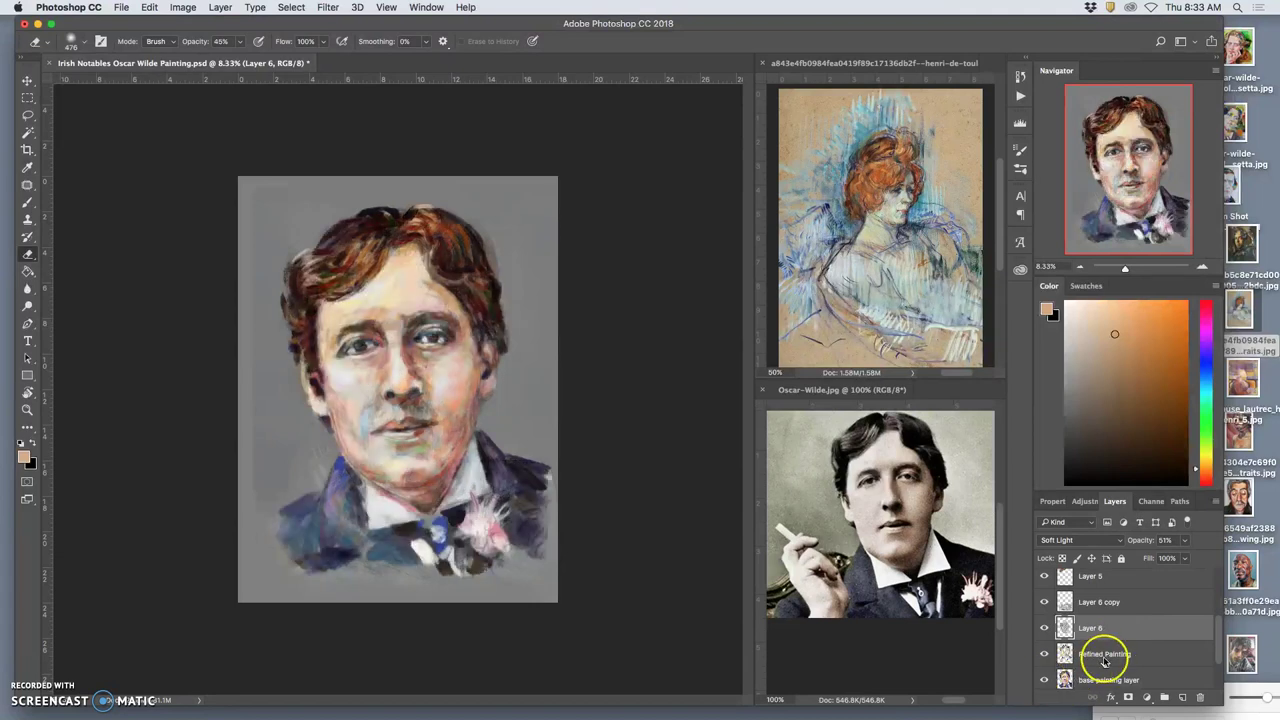
- Show Layer 4 behind the portrait, inspect the face, hair and collar against it up close, and hide the layer again
scroll(1104, 661, "down", 2)
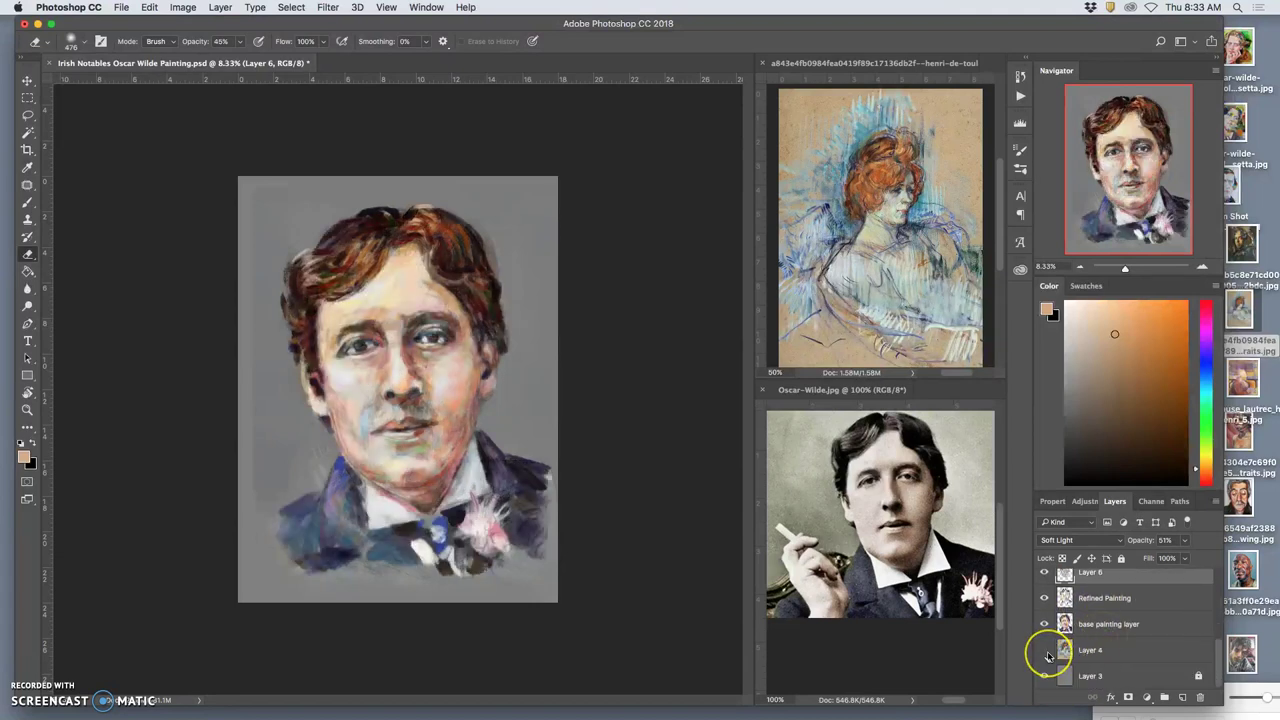
left_click(1045, 651)
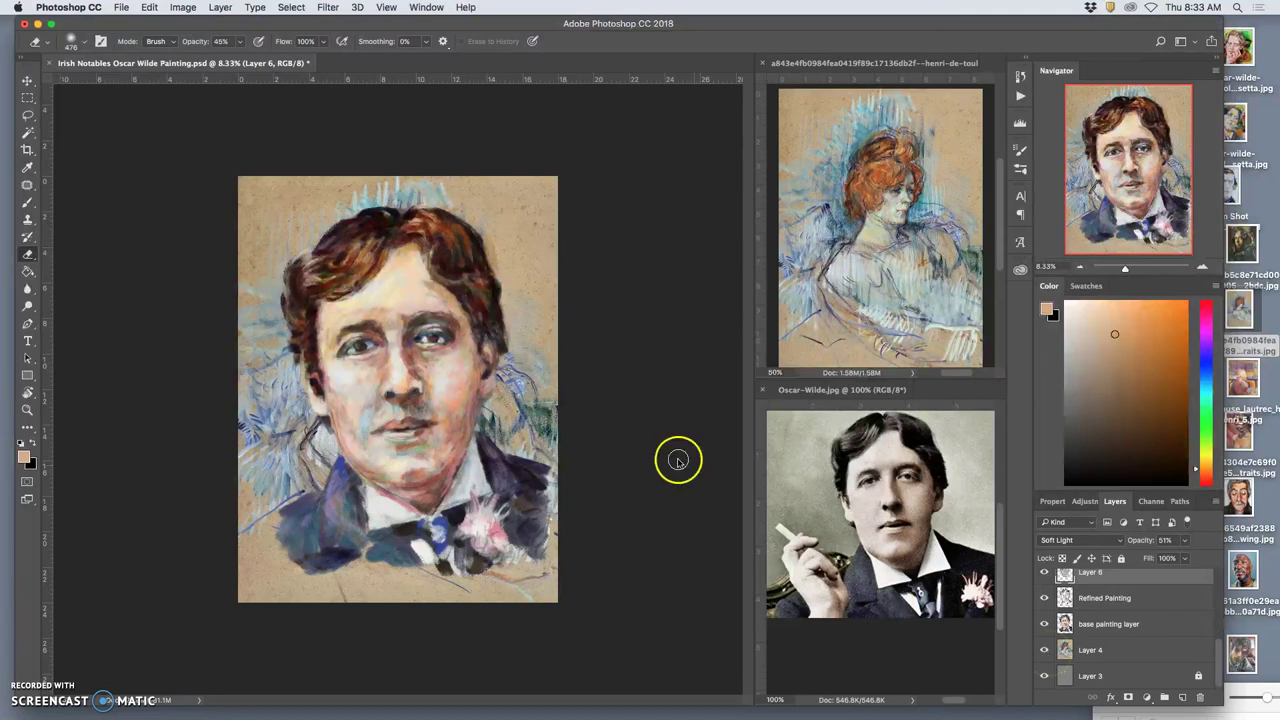
key("super+plus")
key("super+plus")
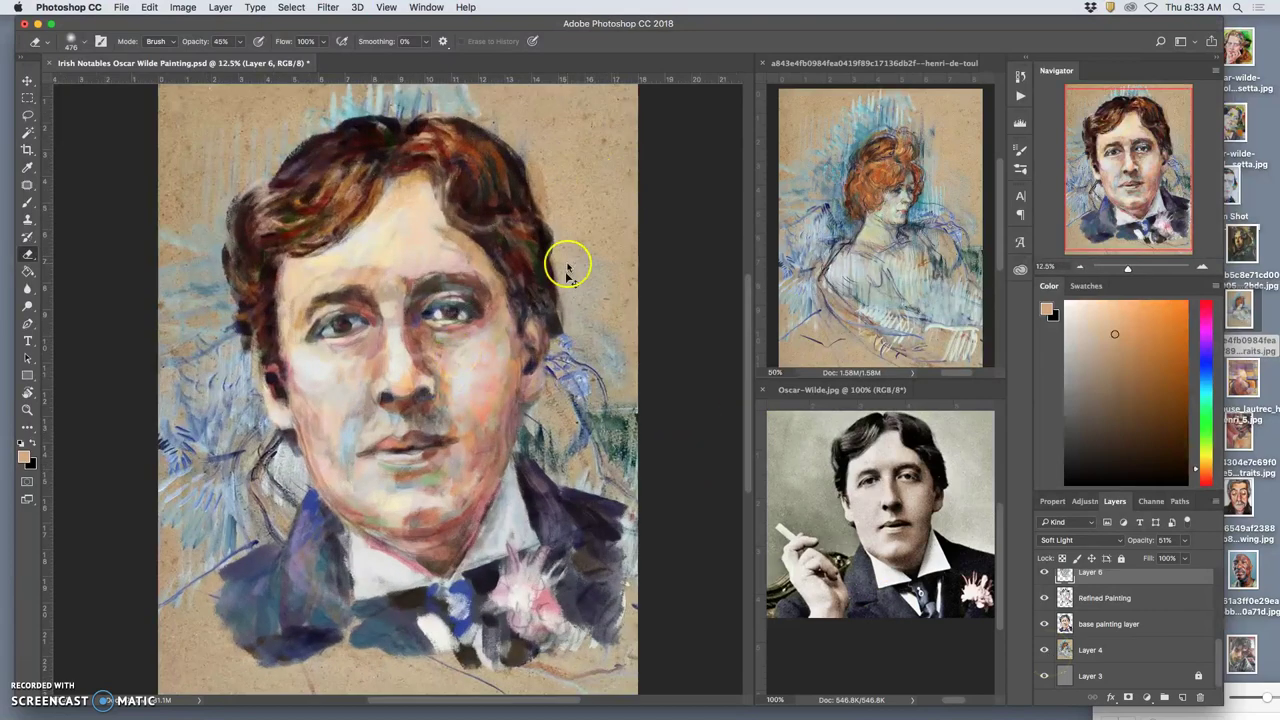
key("super+plus")
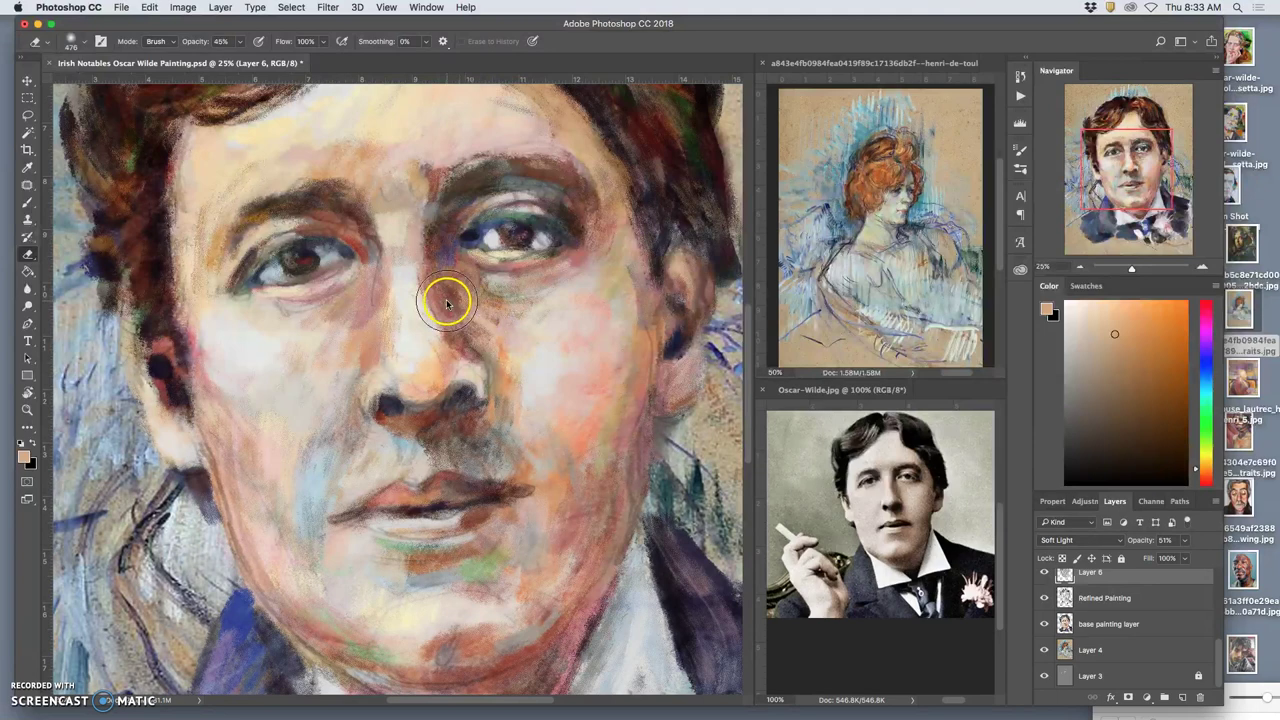
scroll(447, 303, "up", 6)
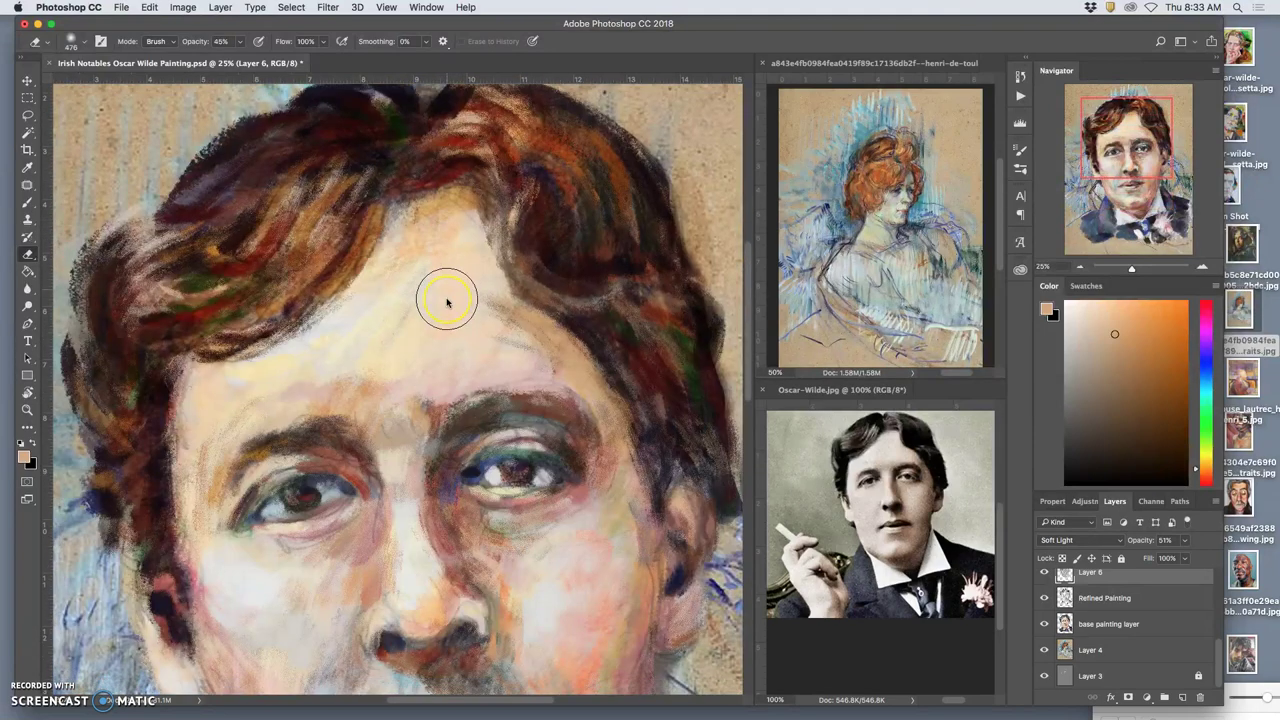
scroll(447, 303, "down", 10)
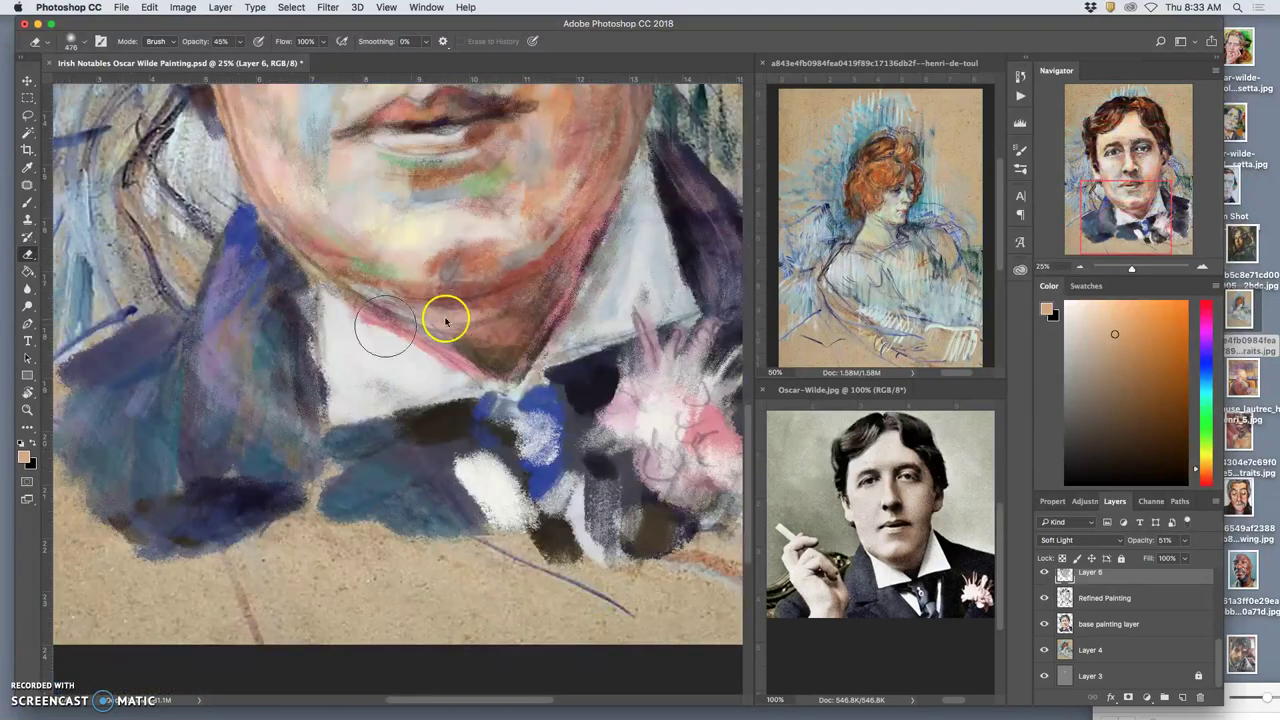
left_click(1044, 652)
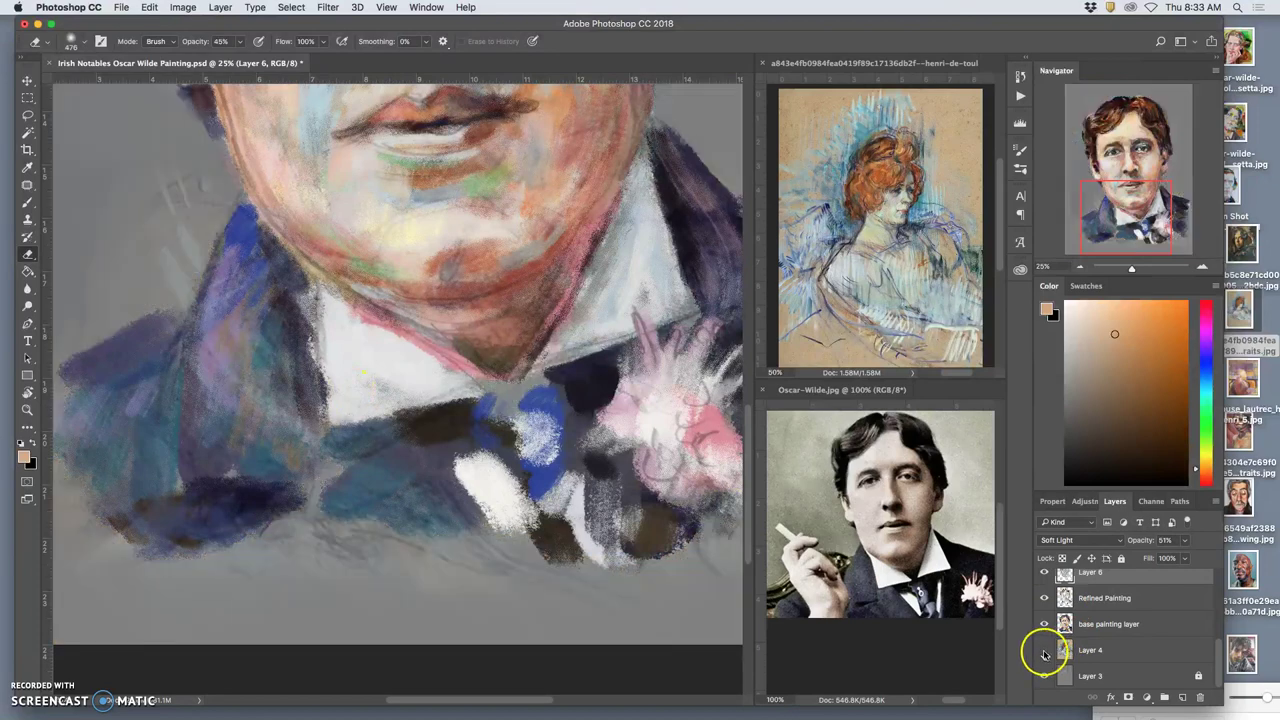
- Merge all the layers from Layer 6 up to Layer 5 copy 3 into a single layer
scroll(1107, 601, "up", 5)
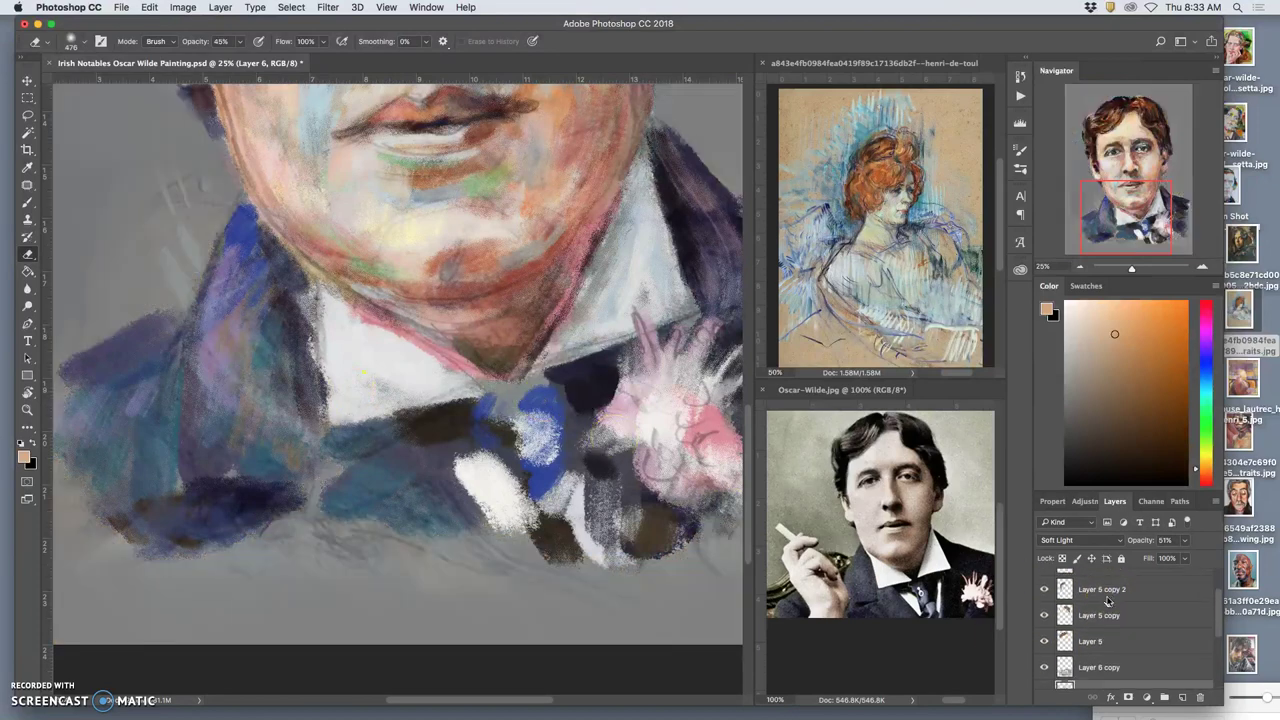
scroll(1105, 620, "down", 5)
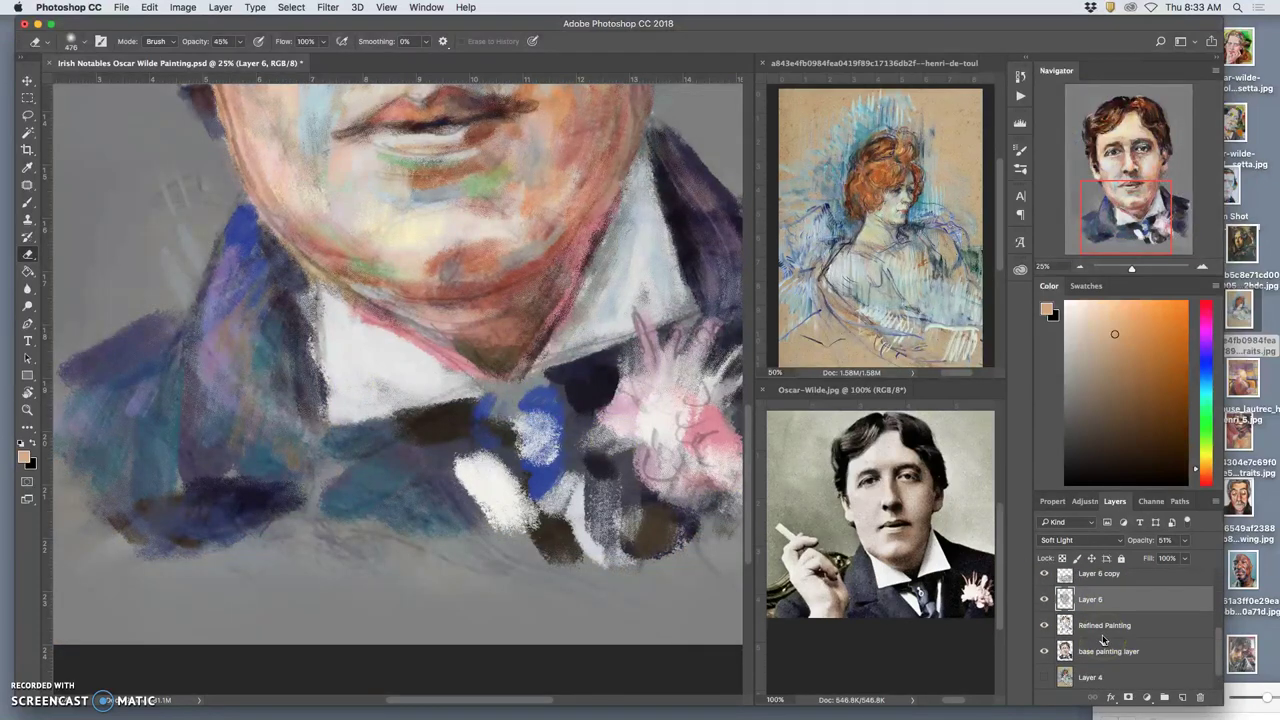
left_click(1127, 579)
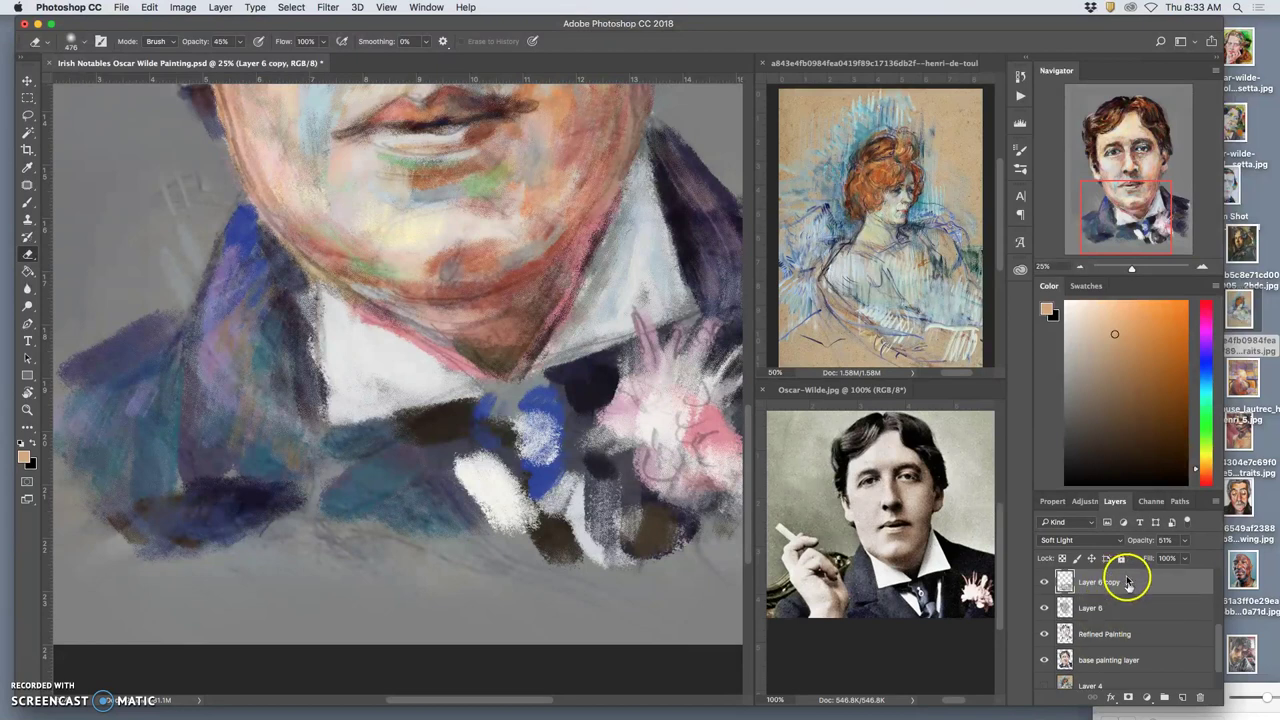
left_click(1125, 605)
scroll(1125, 605, "up", 3)
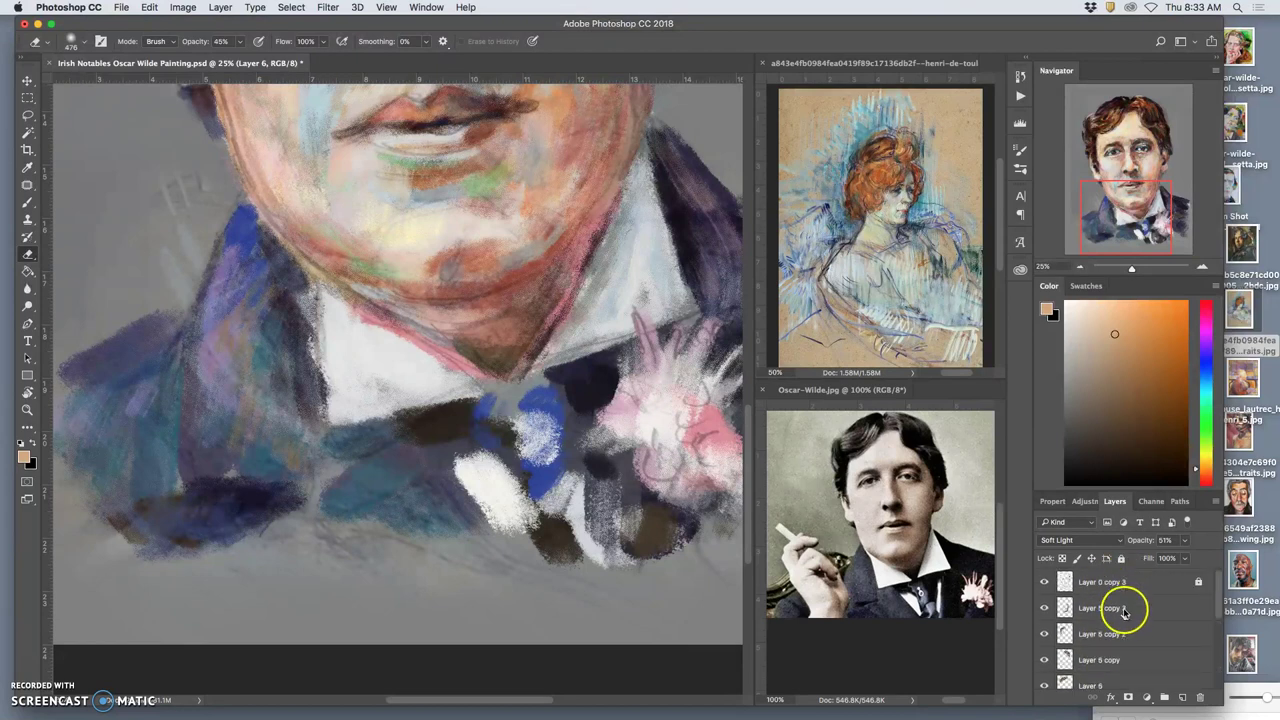
left_click(1125, 610, "shift")
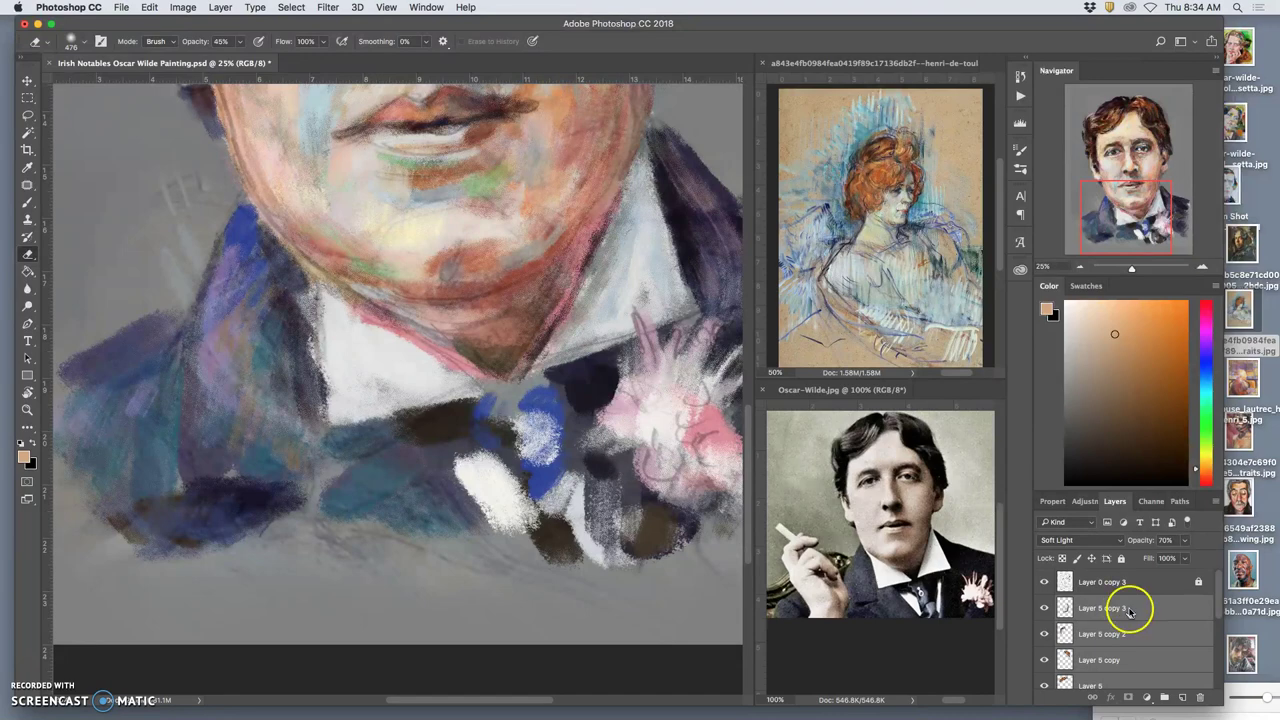
scroll(460, 260, "up", 10)
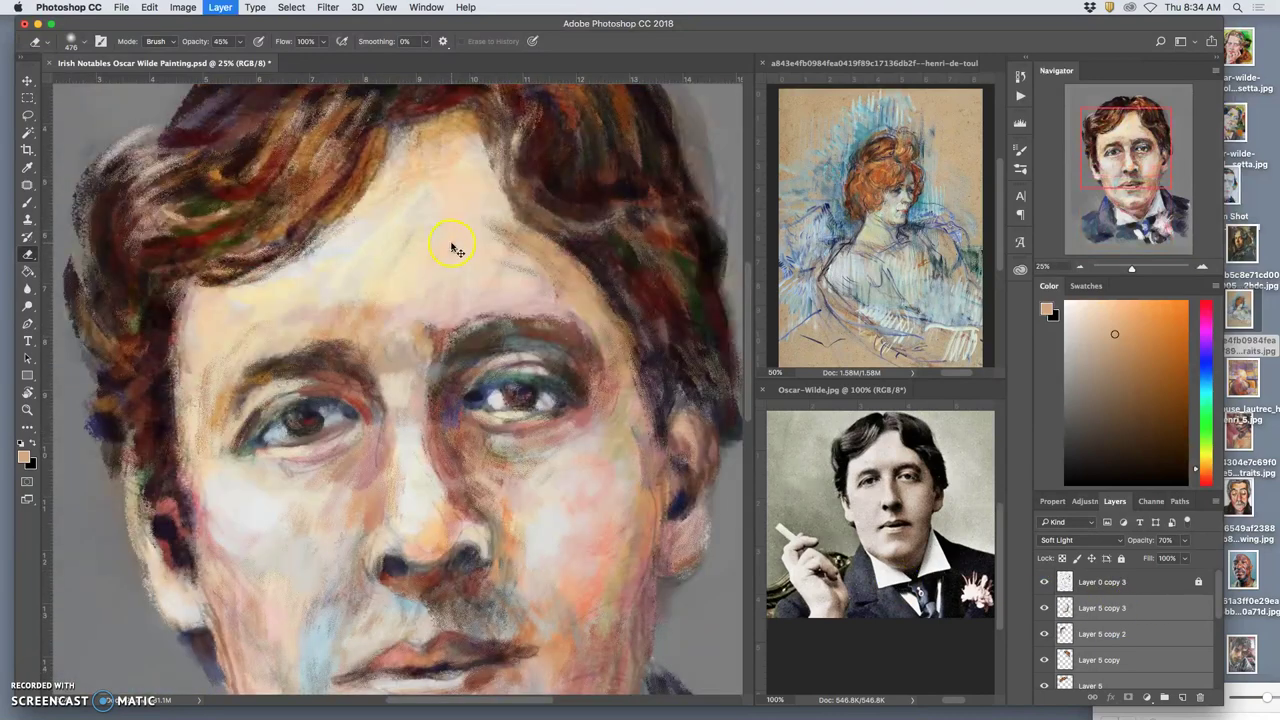
key("super+e")
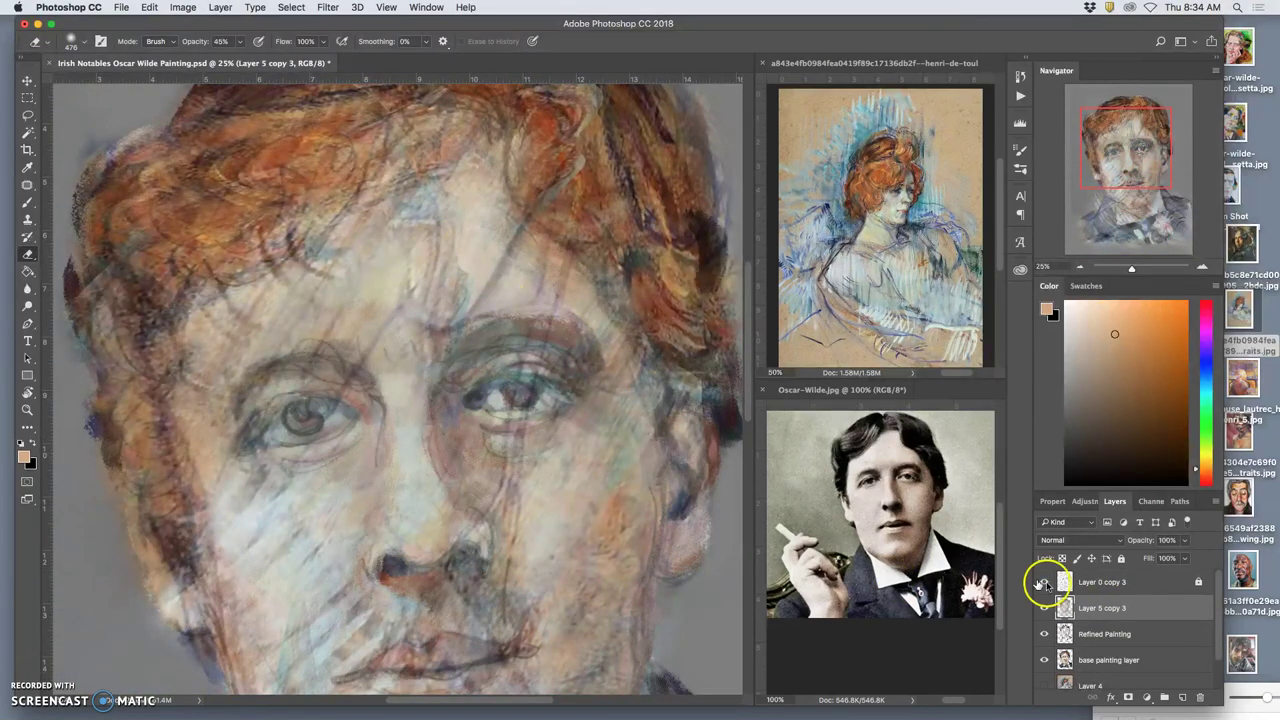
- Set the merged layer's blend mode to Soft Light
key("super+minus")
key("super+minus")
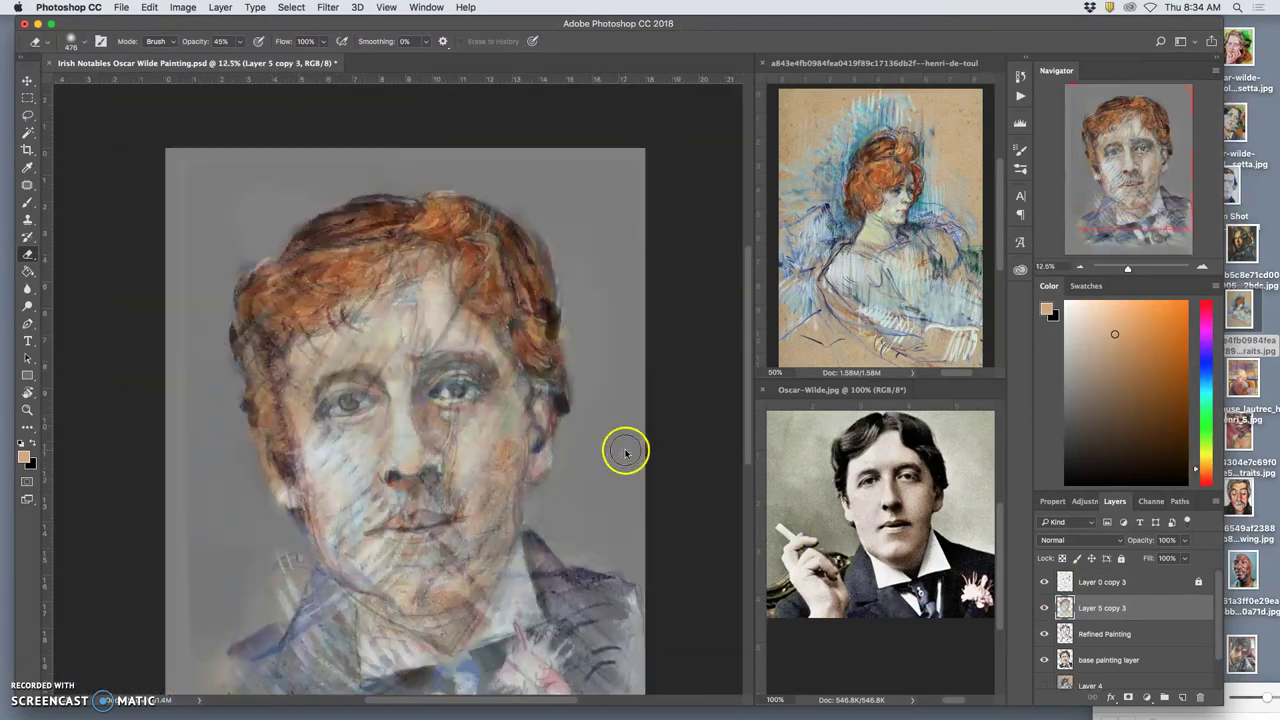
scroll(547, 448, "down", 5)
scroll(547, 448, "up", 3)
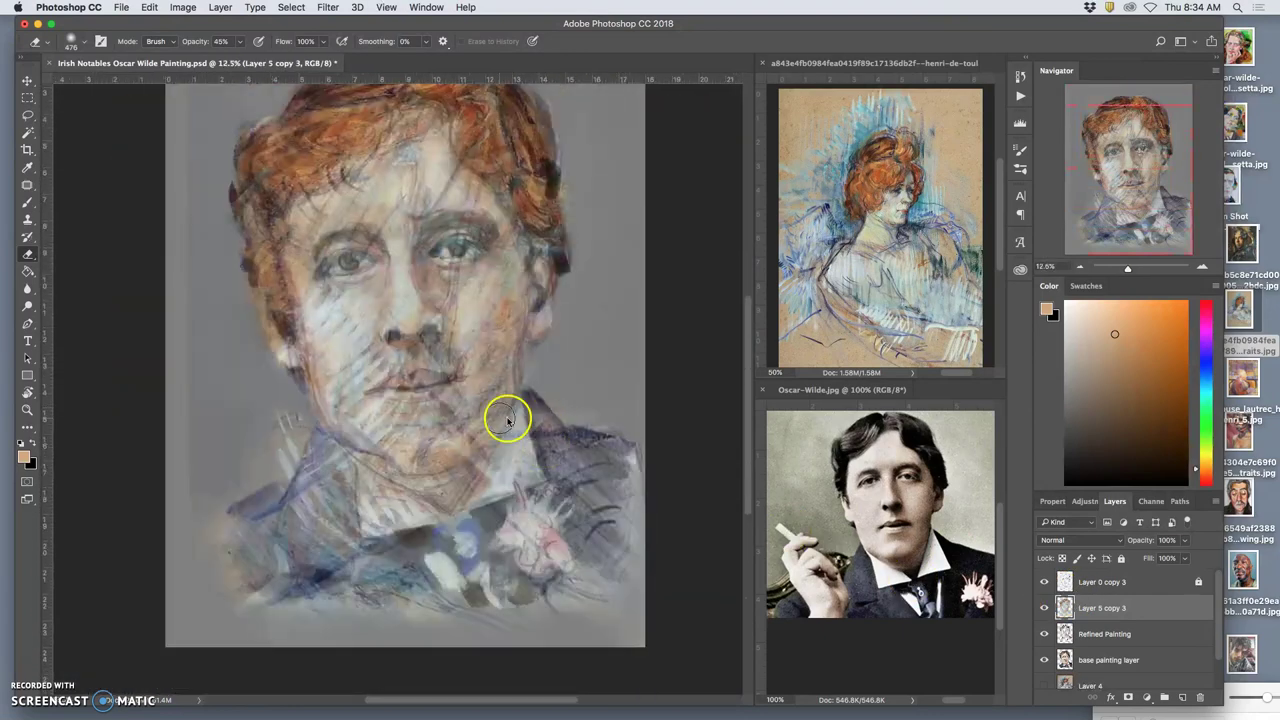
left_click(1055, 538)
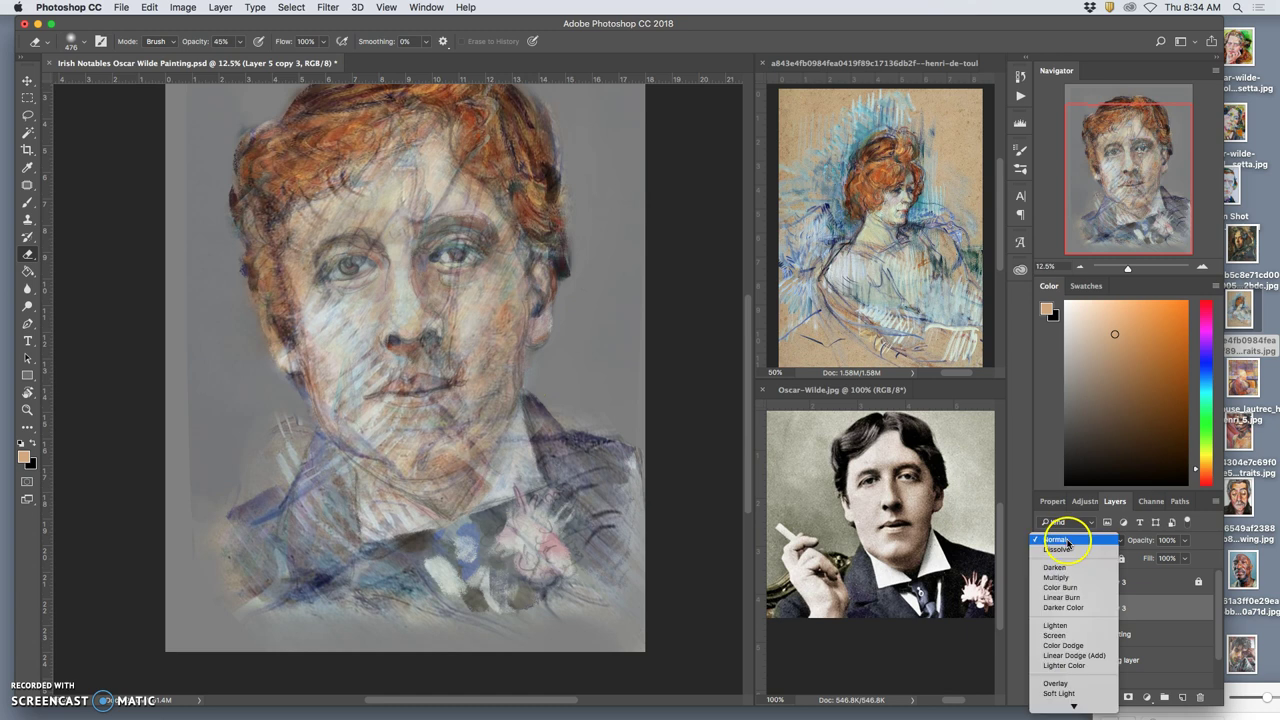
left_click(1082, 693)
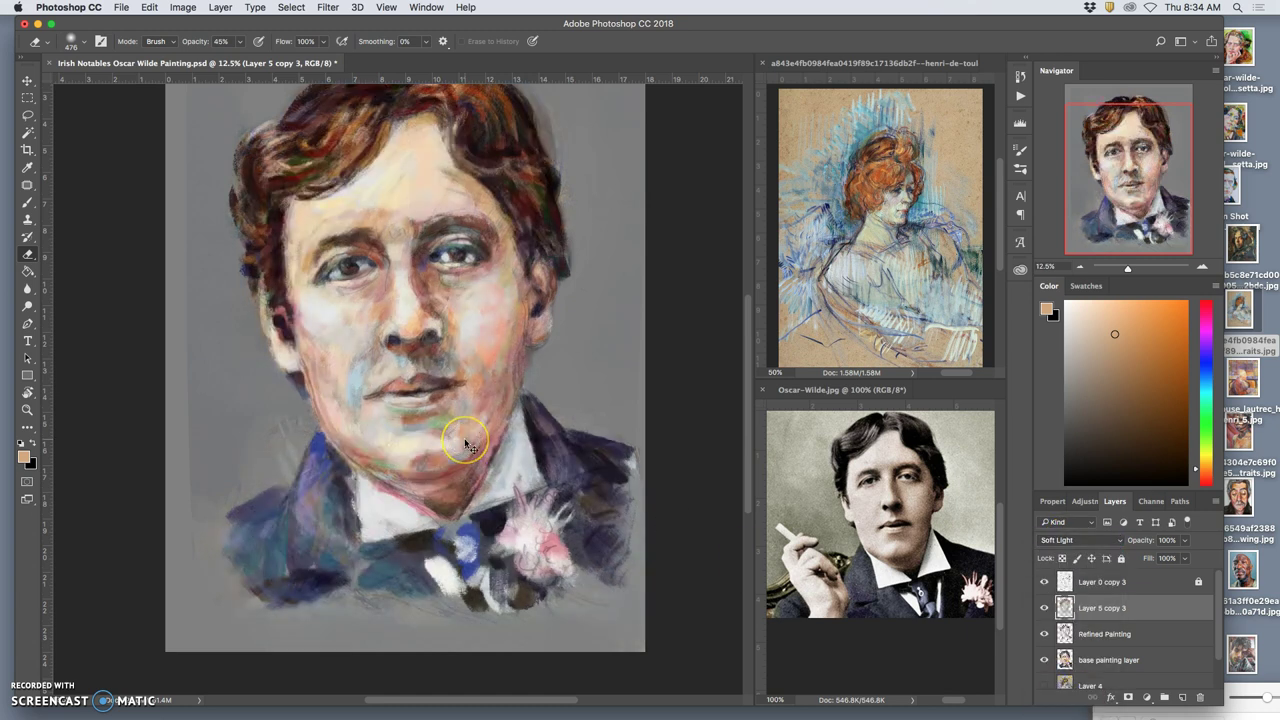
- Compare the hair and face up close with the merged Soft Light layer repeatedly hidden and shown
scroll(465, 443, "up", 3)
scroll(479, 403, "up", 1)
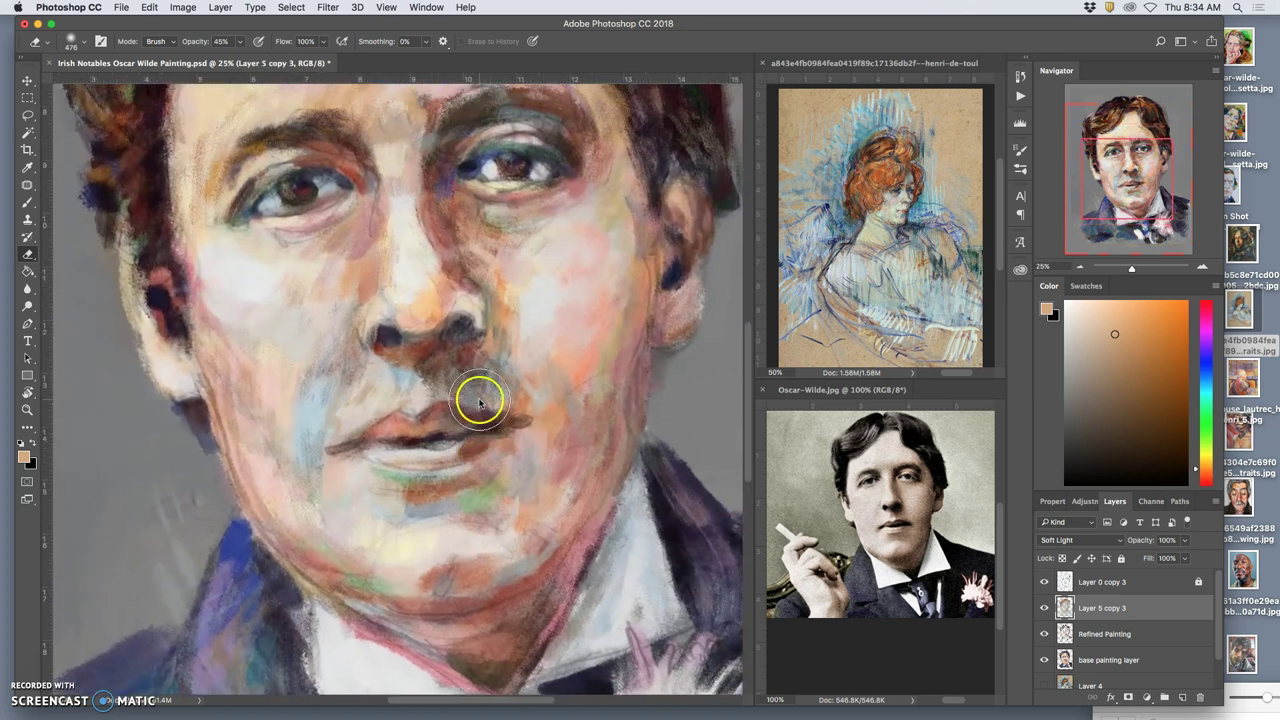
scroll(479, 403, "up", 10)
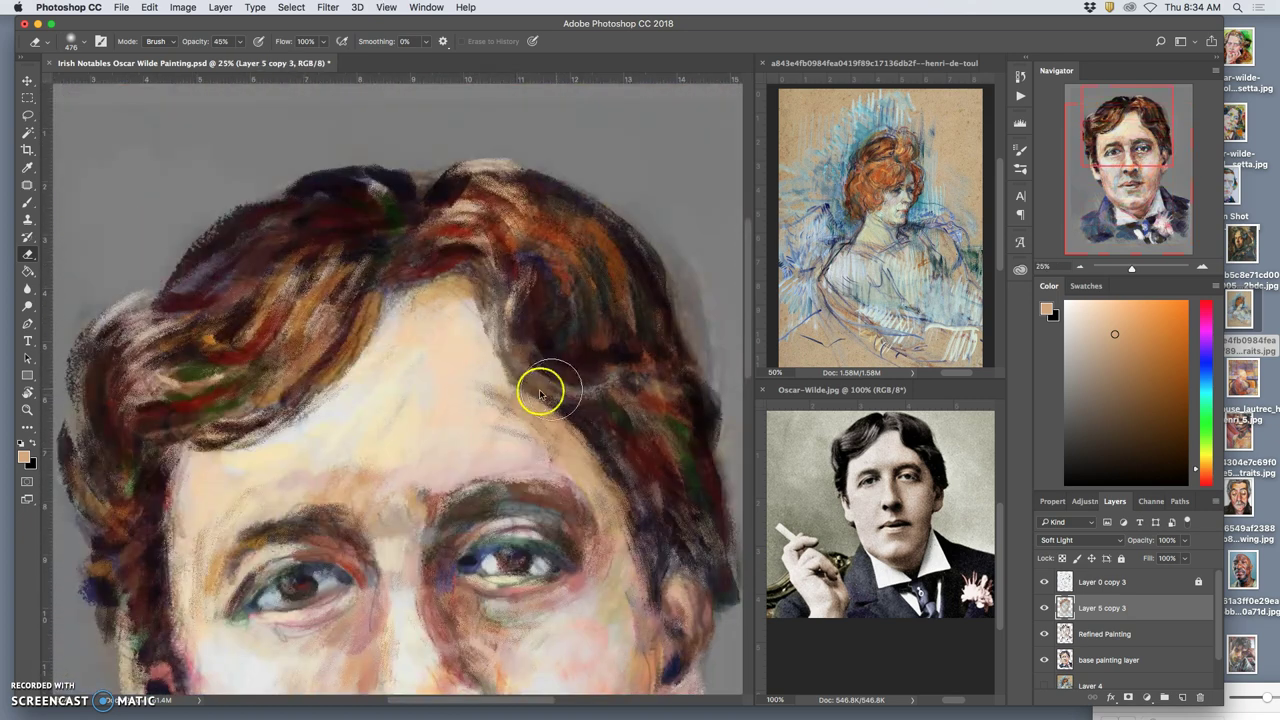
left_click(1044, 608)
left_click(1044, 608)
left_click(1044, 608)
left_click(1044, 608)
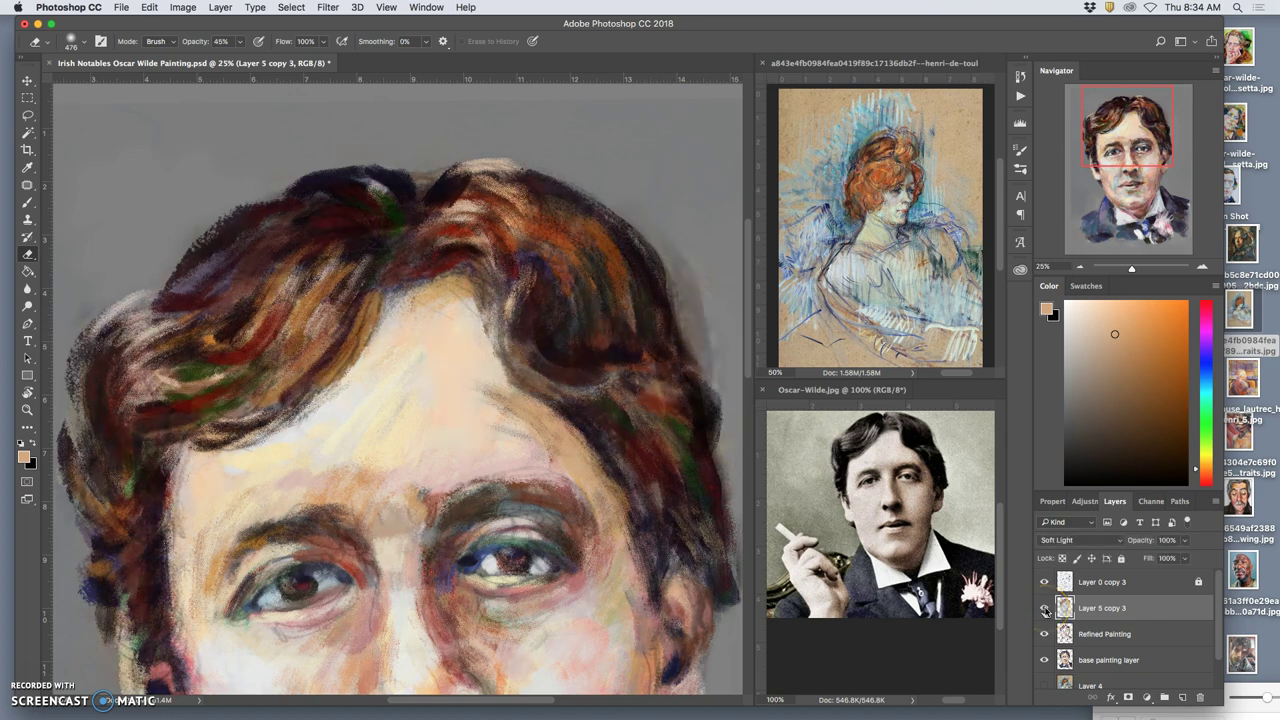
scroll(672, 540, "down", 5)
scroll(670, 543, "down", 2)
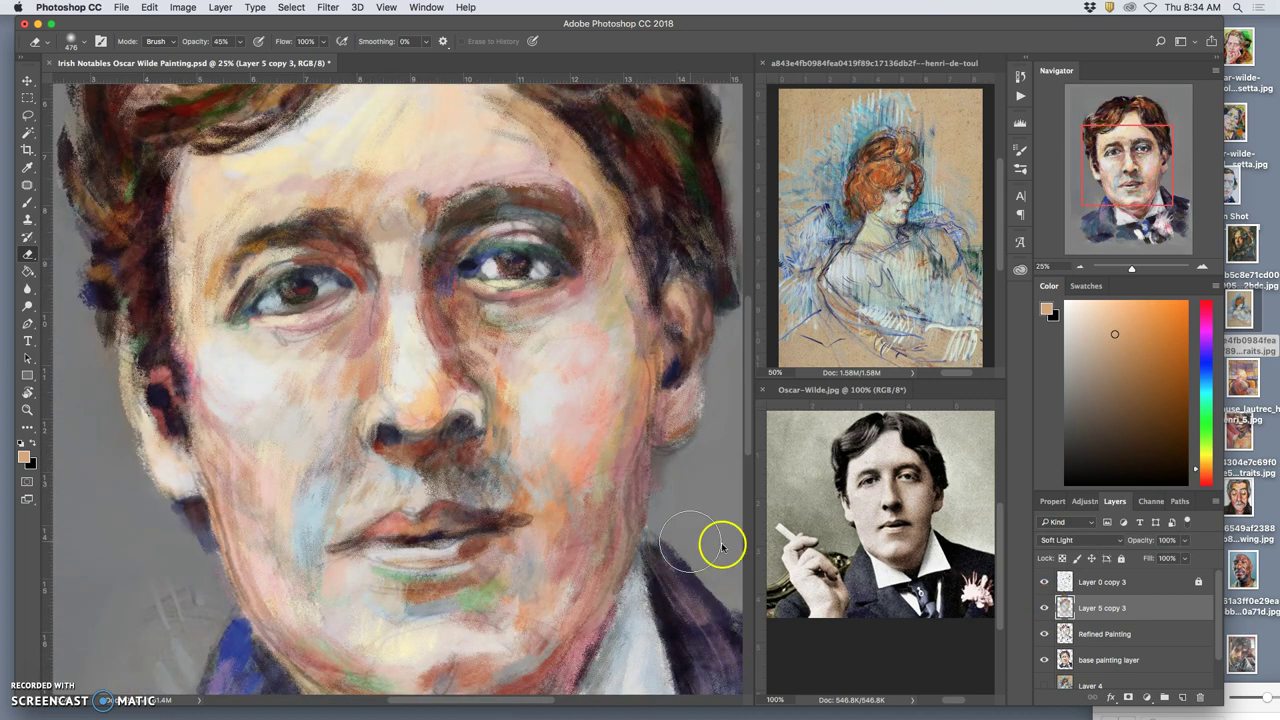
left_click(1044, 608)
left_click(1044, 608)
left_click(1044, 610)
left_click(1044, 610)
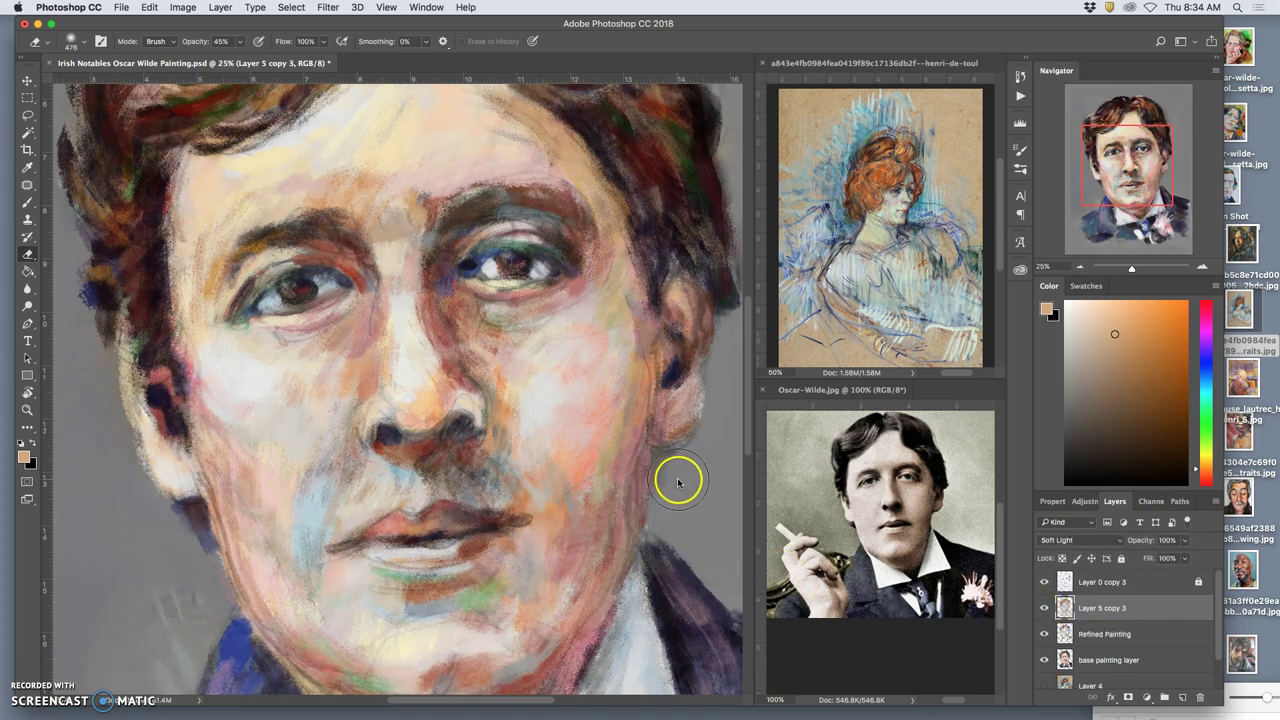
- Examine the portrait's outer edges around the hair, ears, jacket and flower up close, and return to the whole painting
scroll(692, 475, "up", 5)
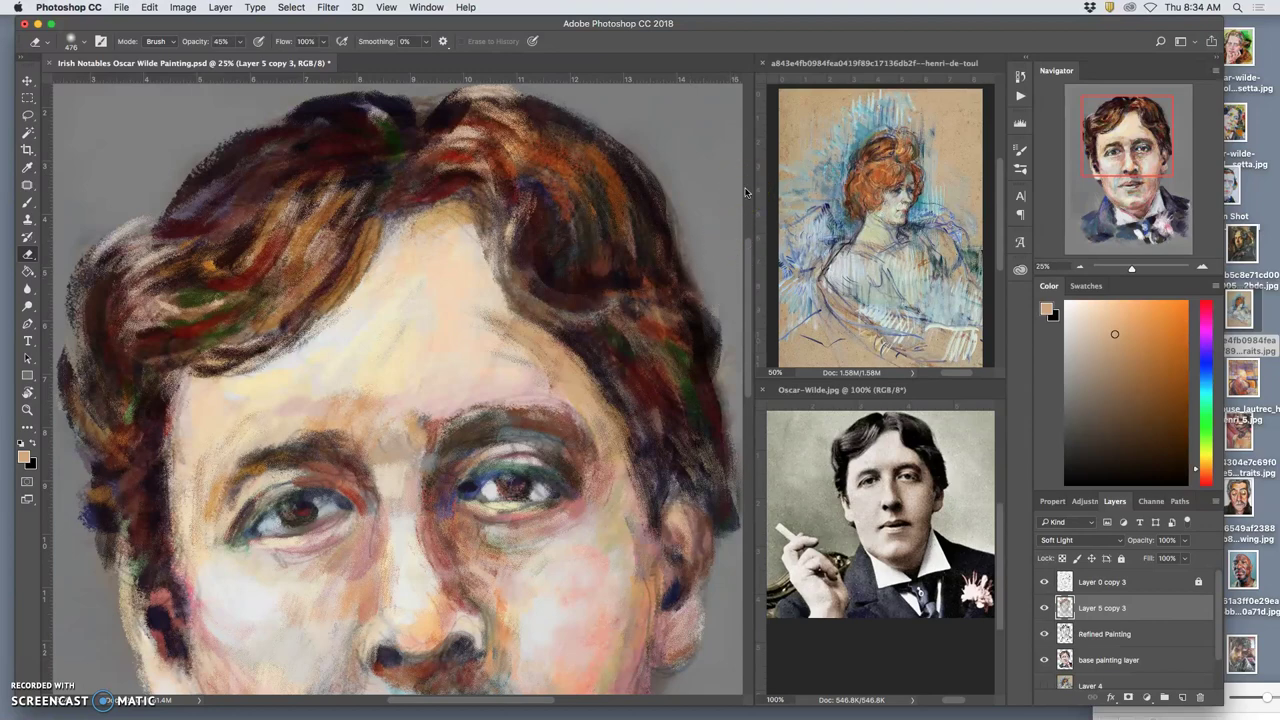
scroll(386, 271, "up", 5)
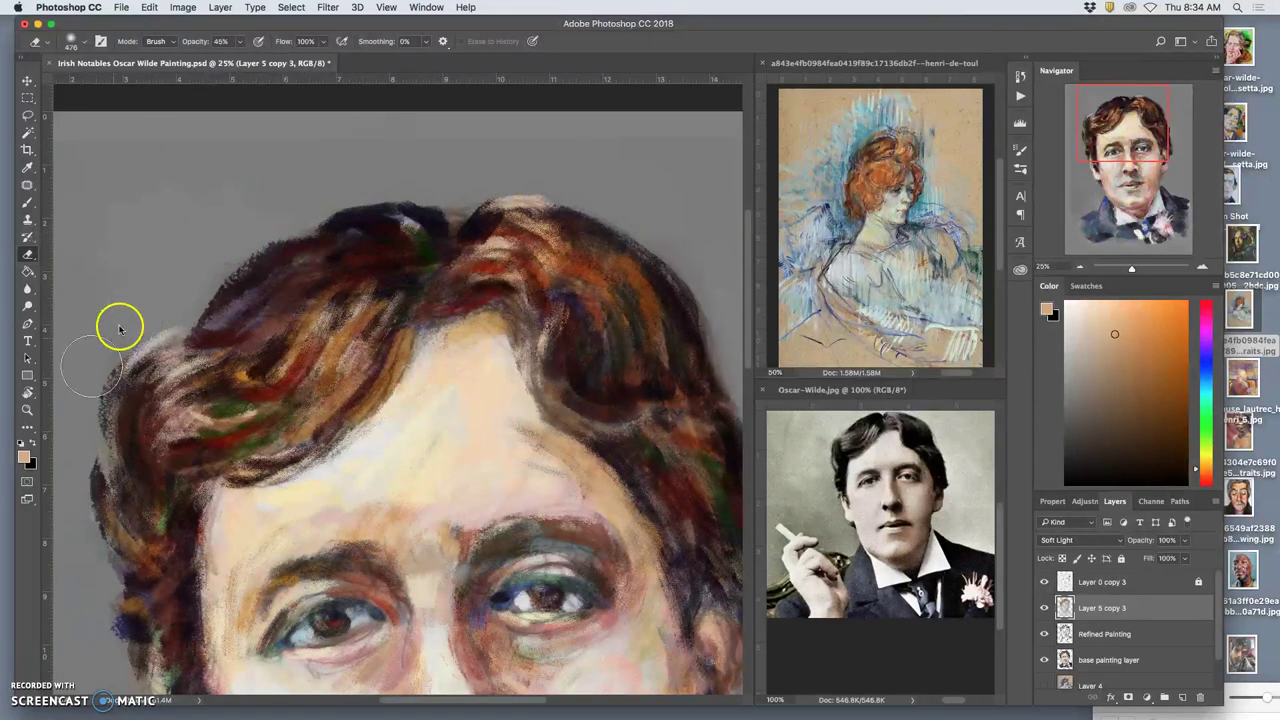
scroll(165, 320, "down", 5)
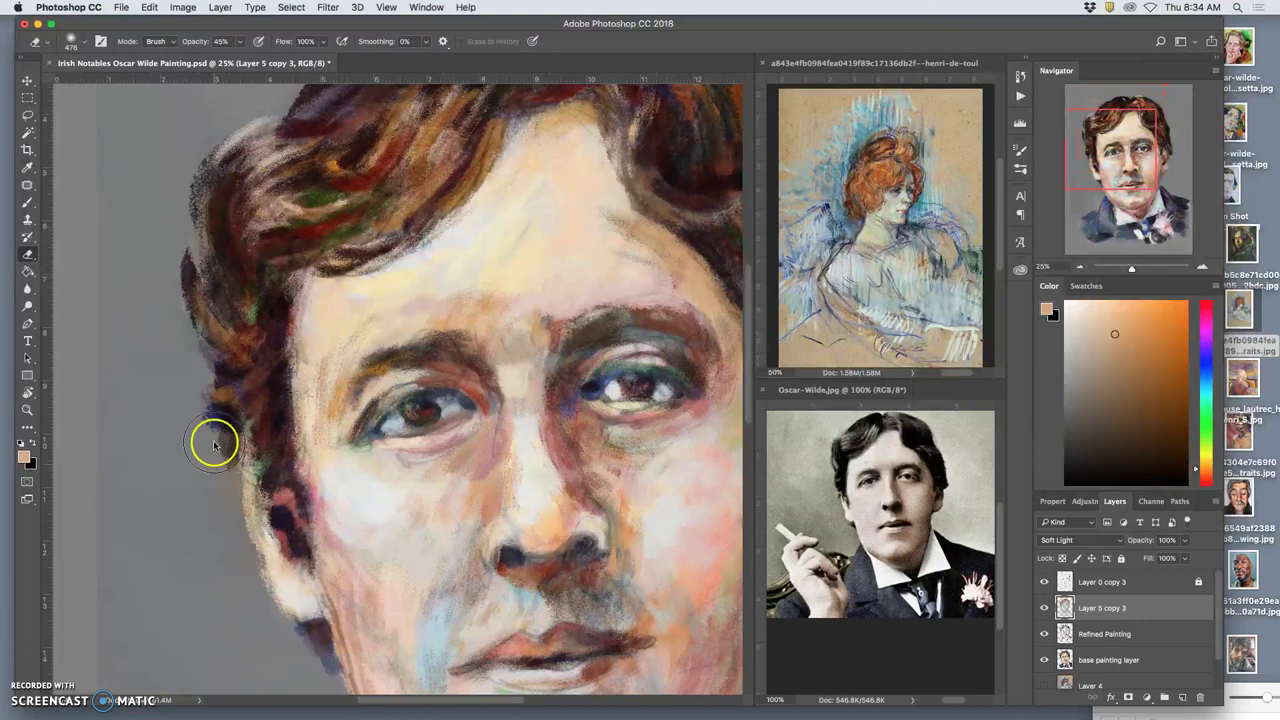
scroll(194, 374, "down", 5)
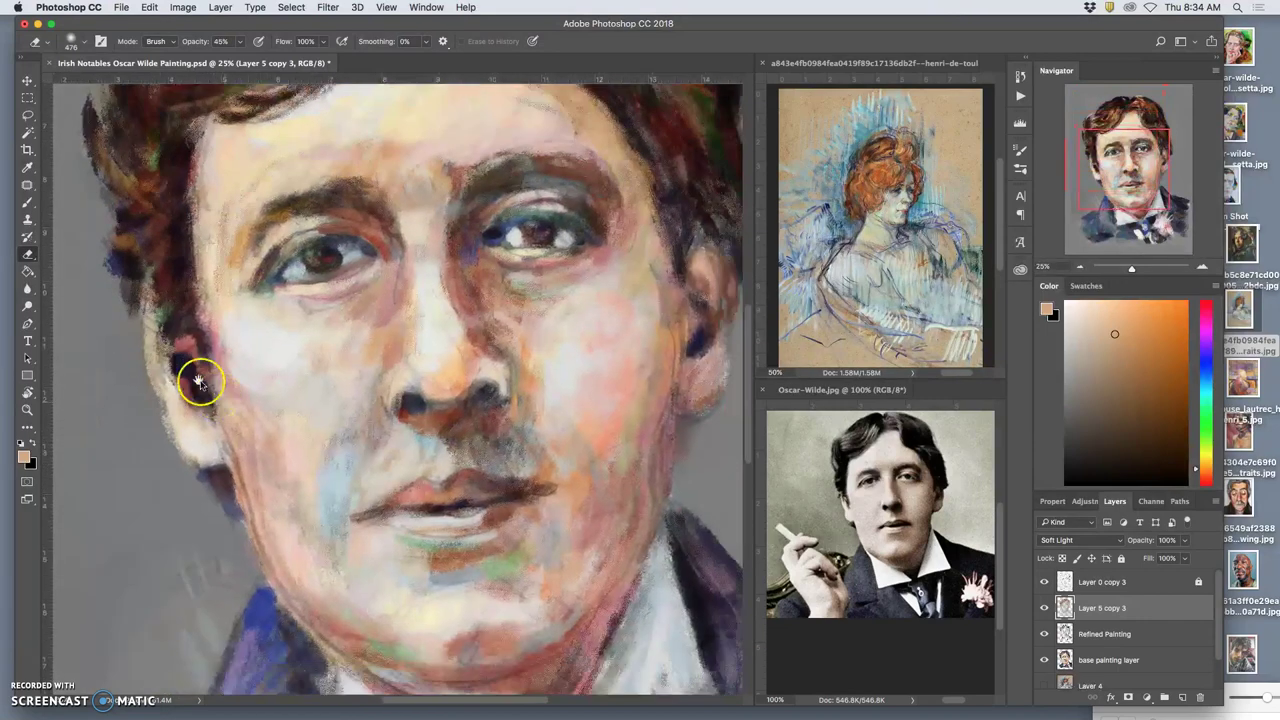
scroll(185, 323, "down", 1)
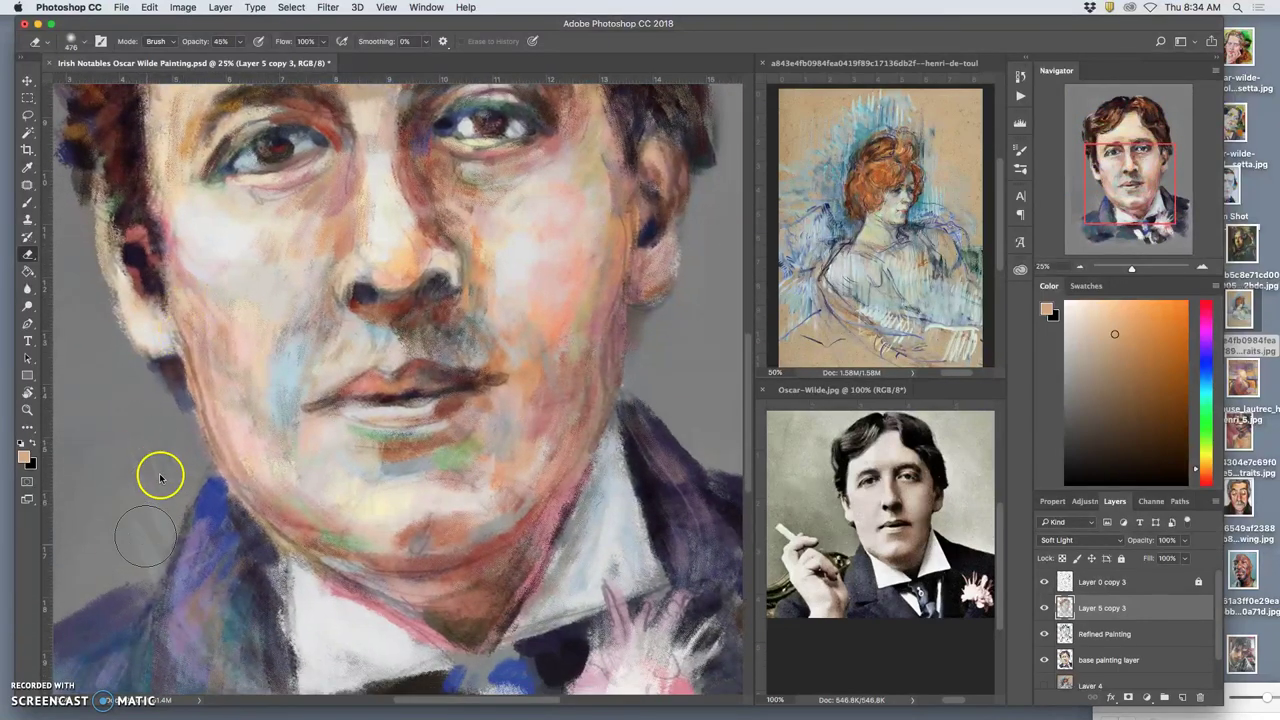
mouse_move(157, 451)
left_mouse_down()
mouse_move(277, 434)
mouse_move(377, 274)
left_mouse_up()
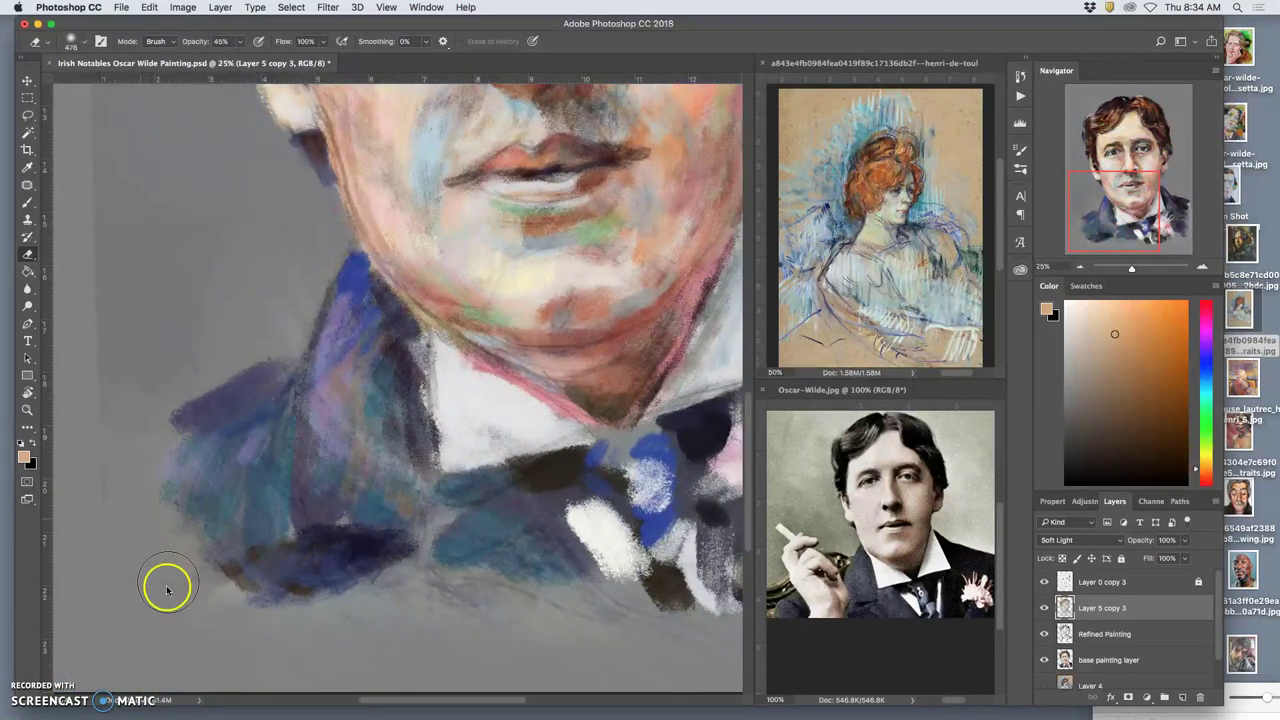
left_click_drag(466, 634, 406, 466)
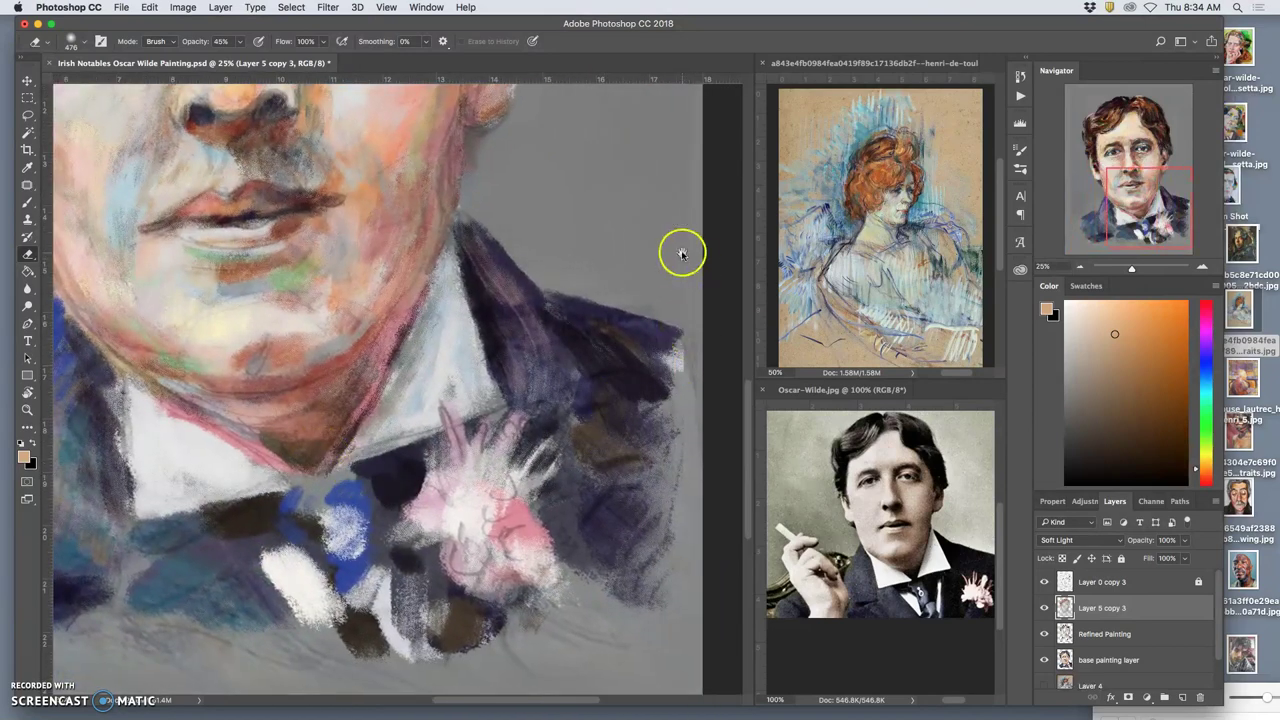
key("super+minus")
key("super+minus")
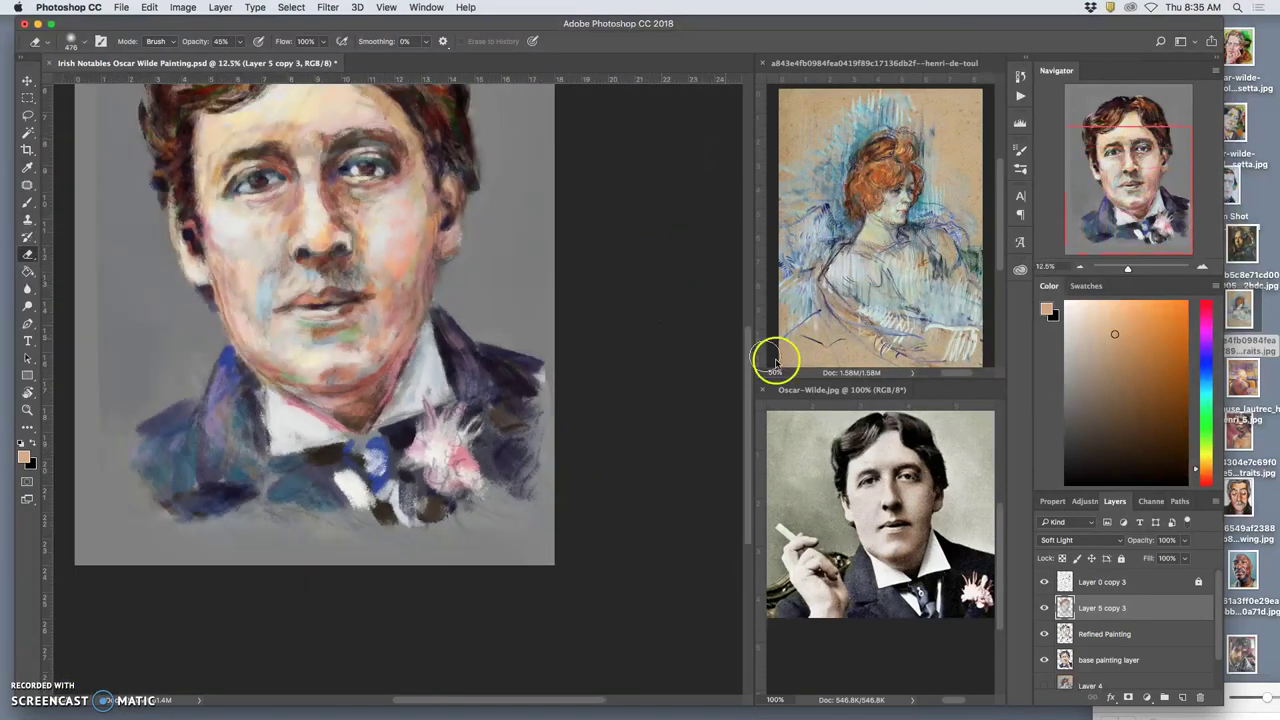
key("super+minus")
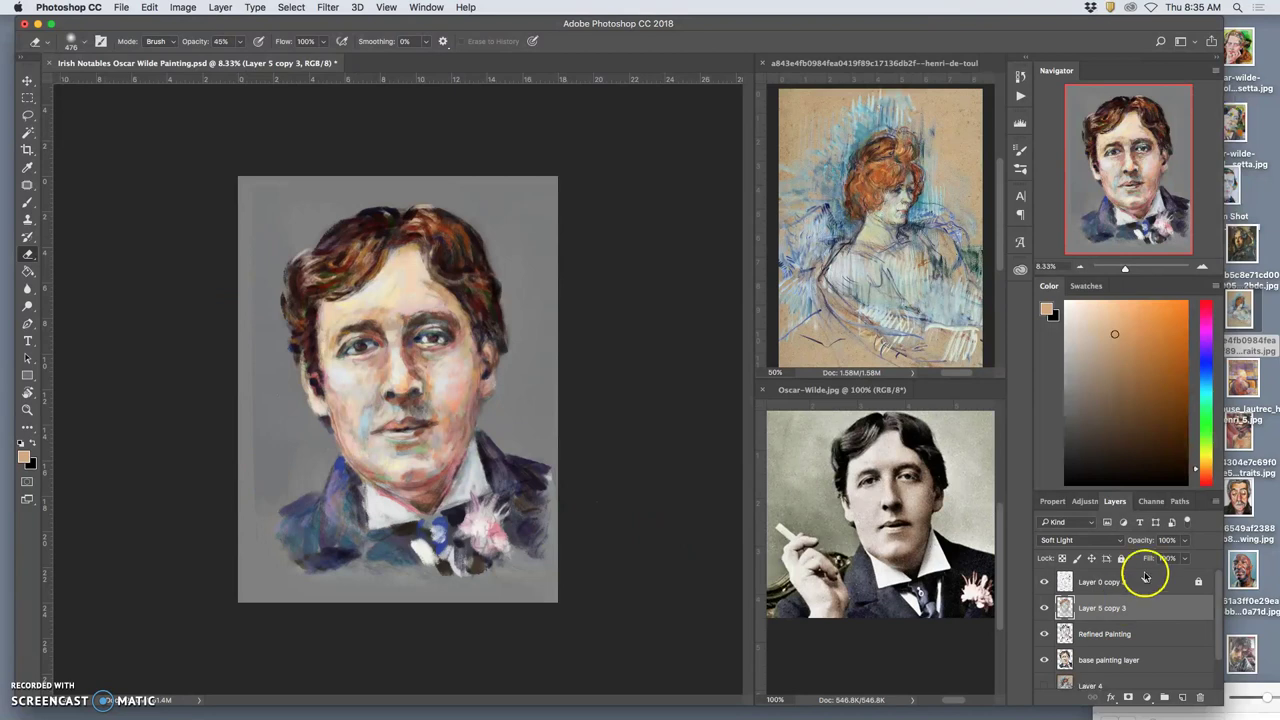
- Unlock Layer 0 copy 3 and set the eraser to 100% opacity with a 1760 px brush
left_click(1140, 576)
left_click(1121, 558)
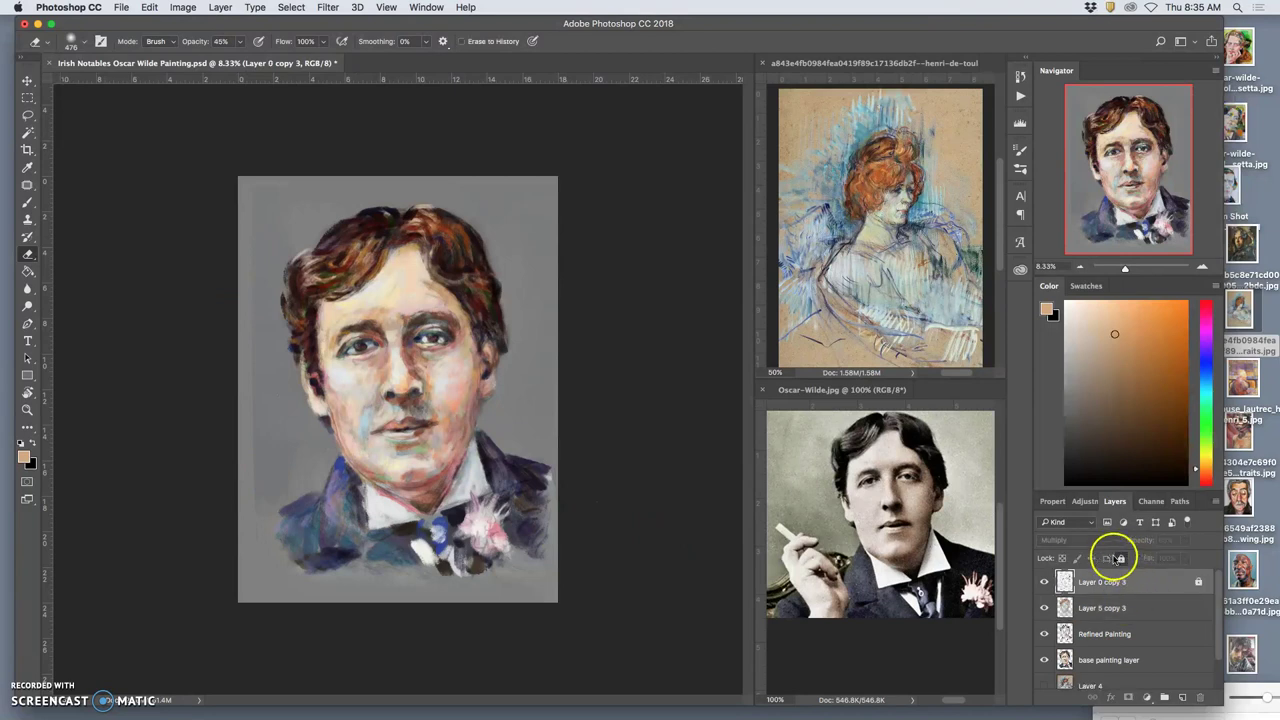
left_click(1199, 583)
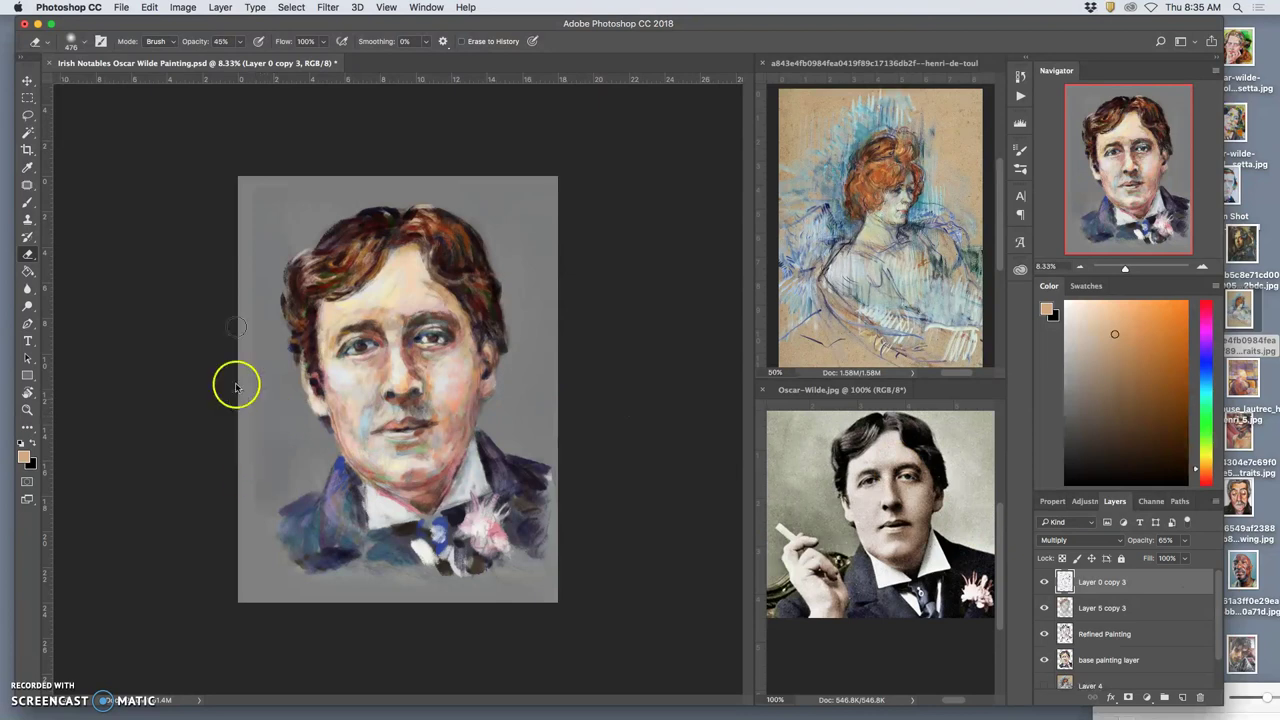
mouse_move(238, 45)
left_mouse_down()
mouse_move(240, 57)
mouse_move(300, 57)
left_mouse_up()
left_click(84, 42)
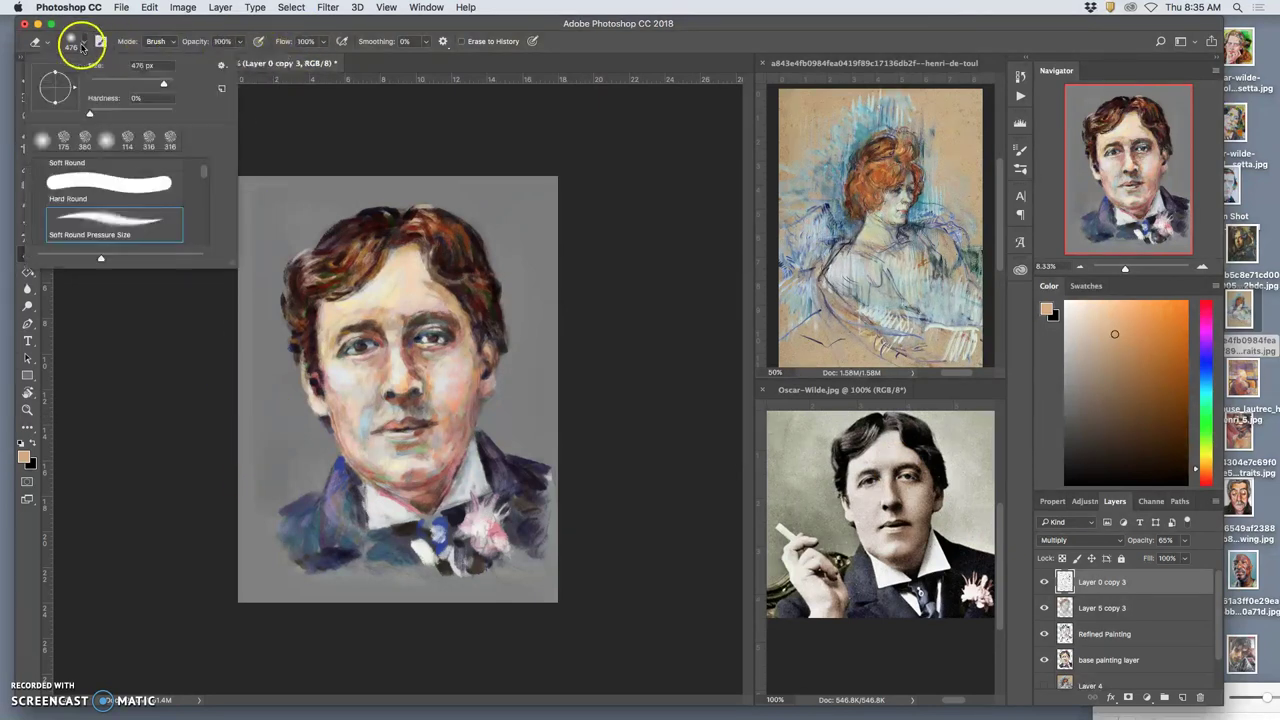
left_click(272, 178)
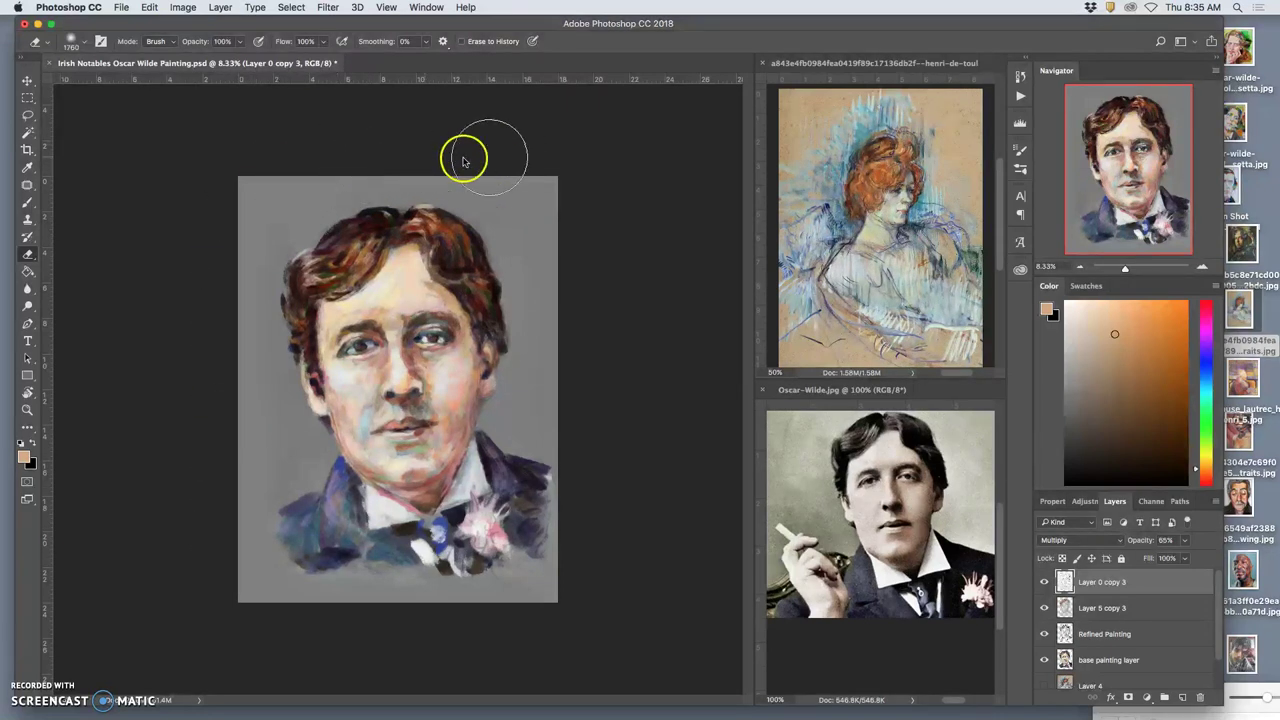
- Compare the portrait with Layer 5 copy 3 hidden and shown, and lock Layer 0 copy 3
left_click(1100, 609)
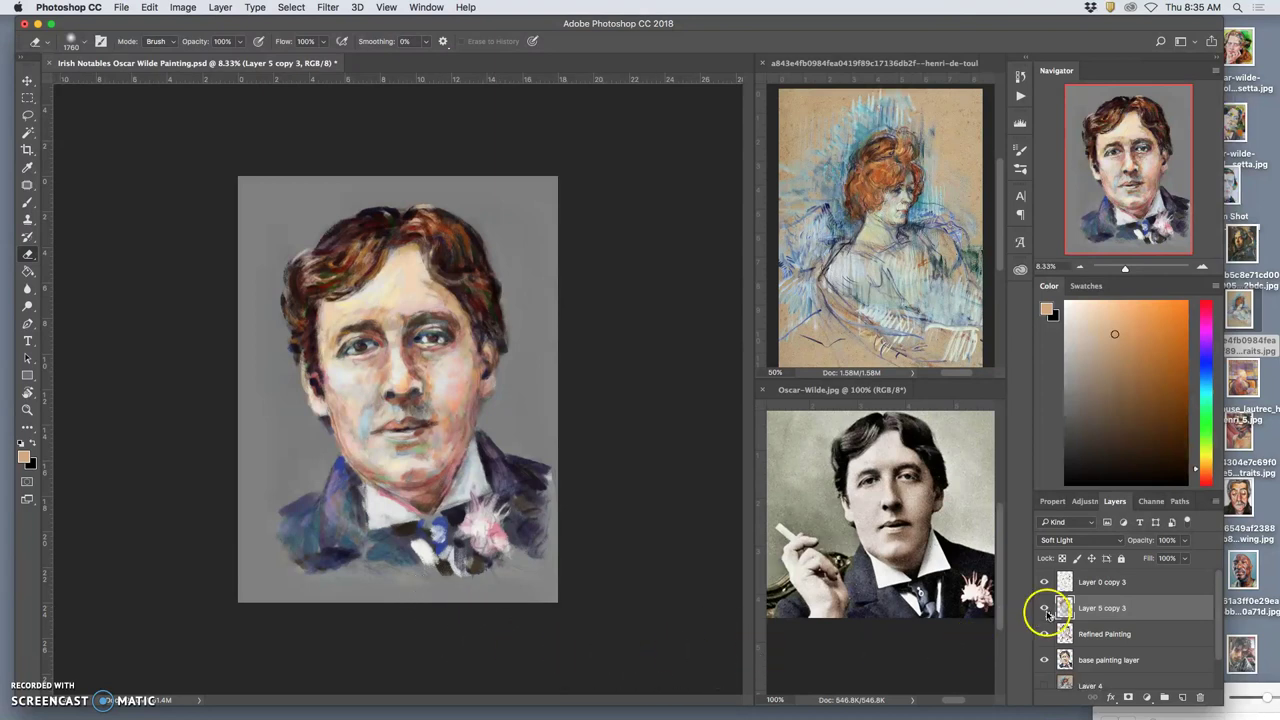
left_click(1044, 609)
left_click(1044, 609)
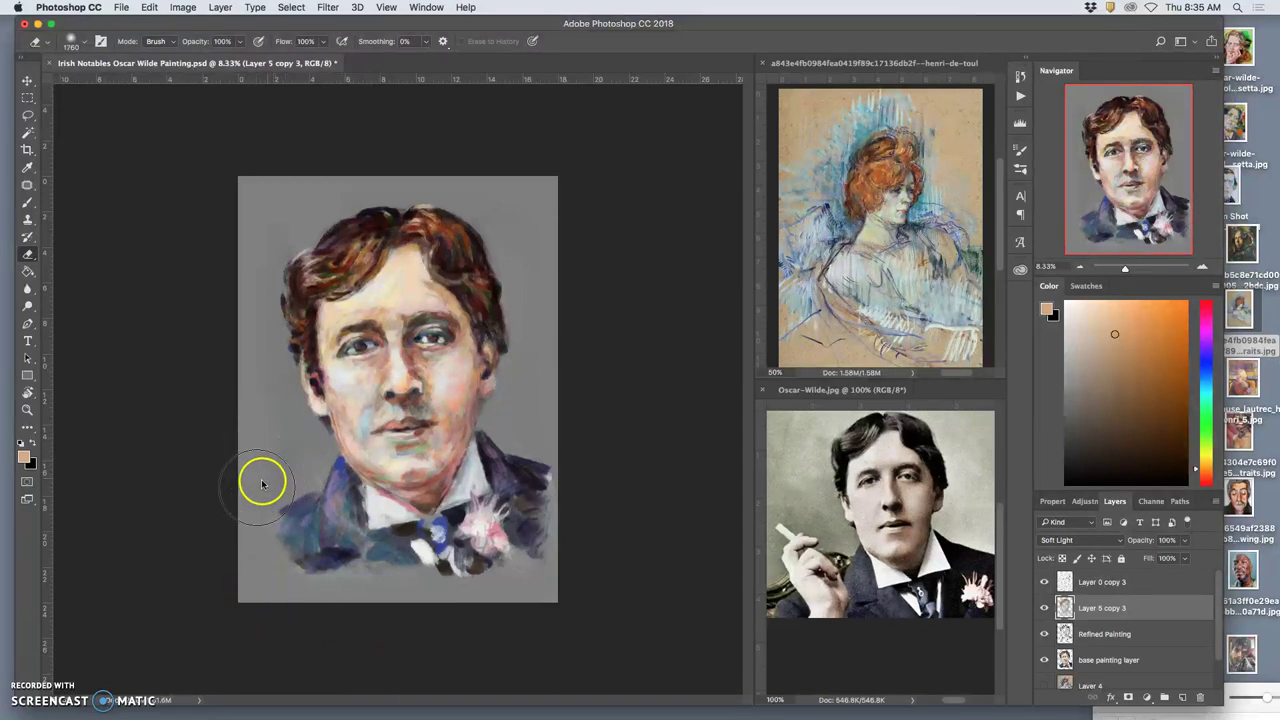
mouse_move(382, 712)
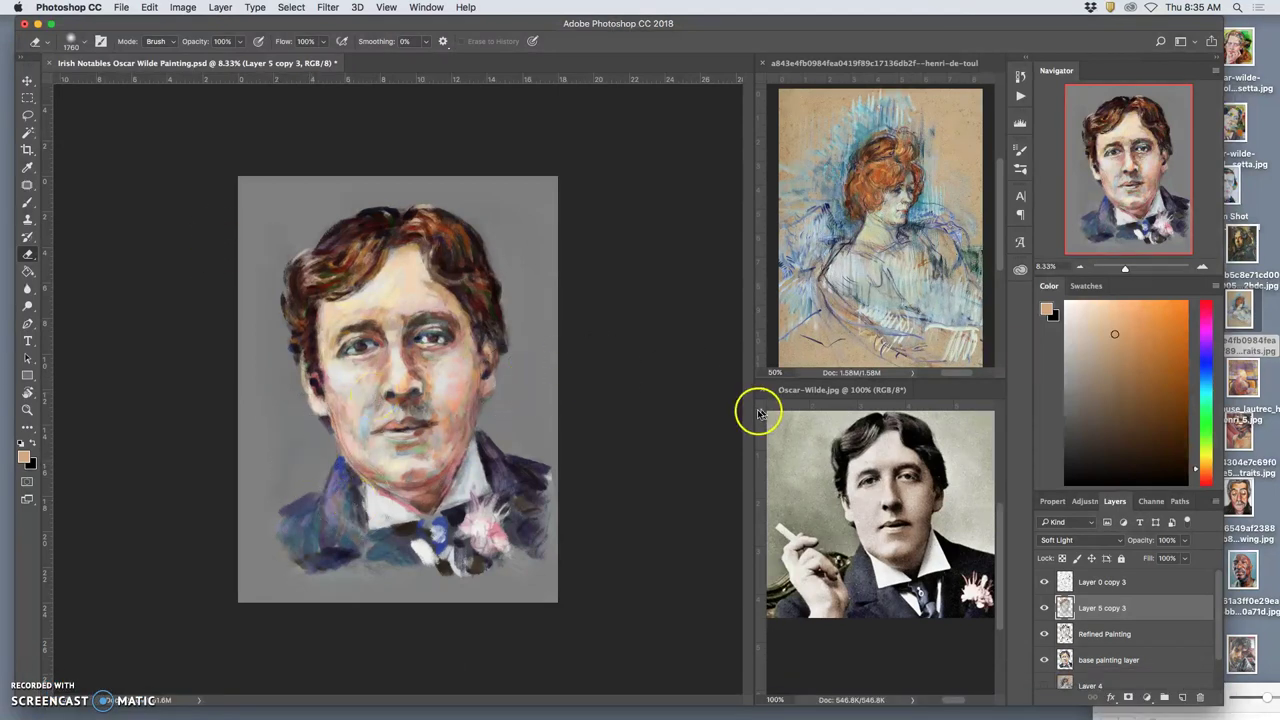
left_click(1112, 579)
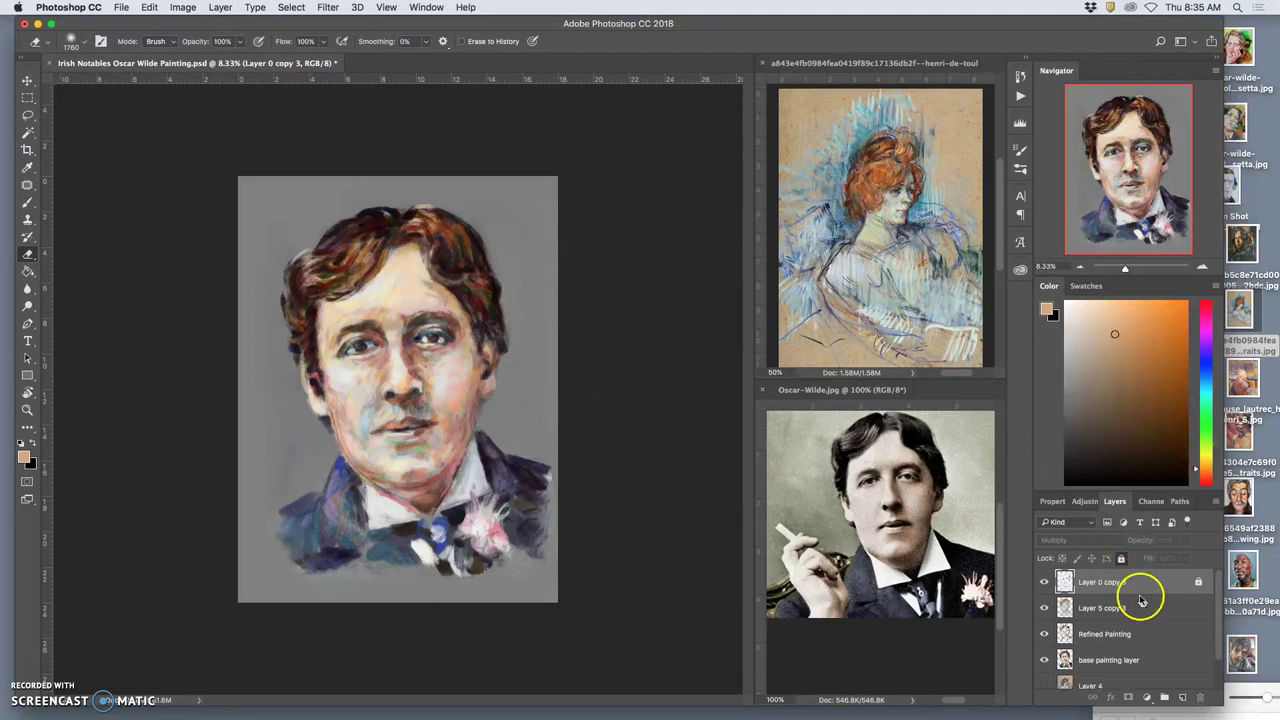
left_click(1044, 608)
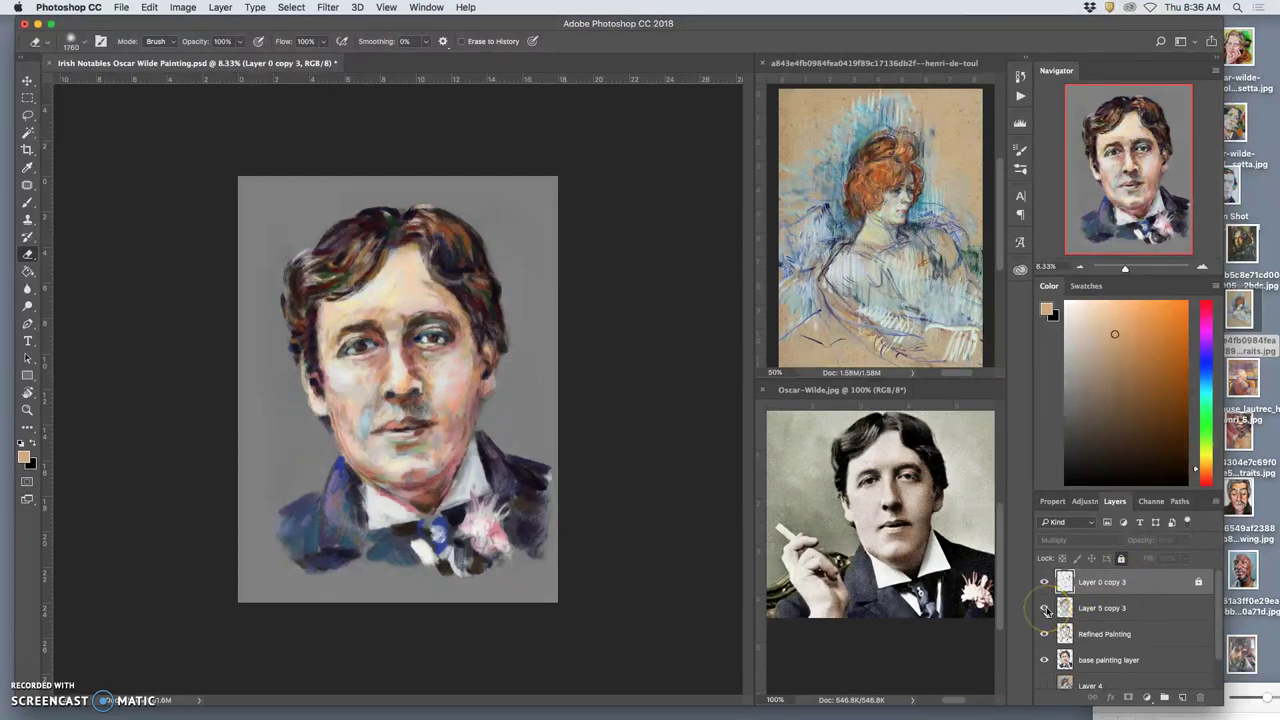
left_click(1044, 608)
left_click(1045, 609)
left_click(1045, 609)
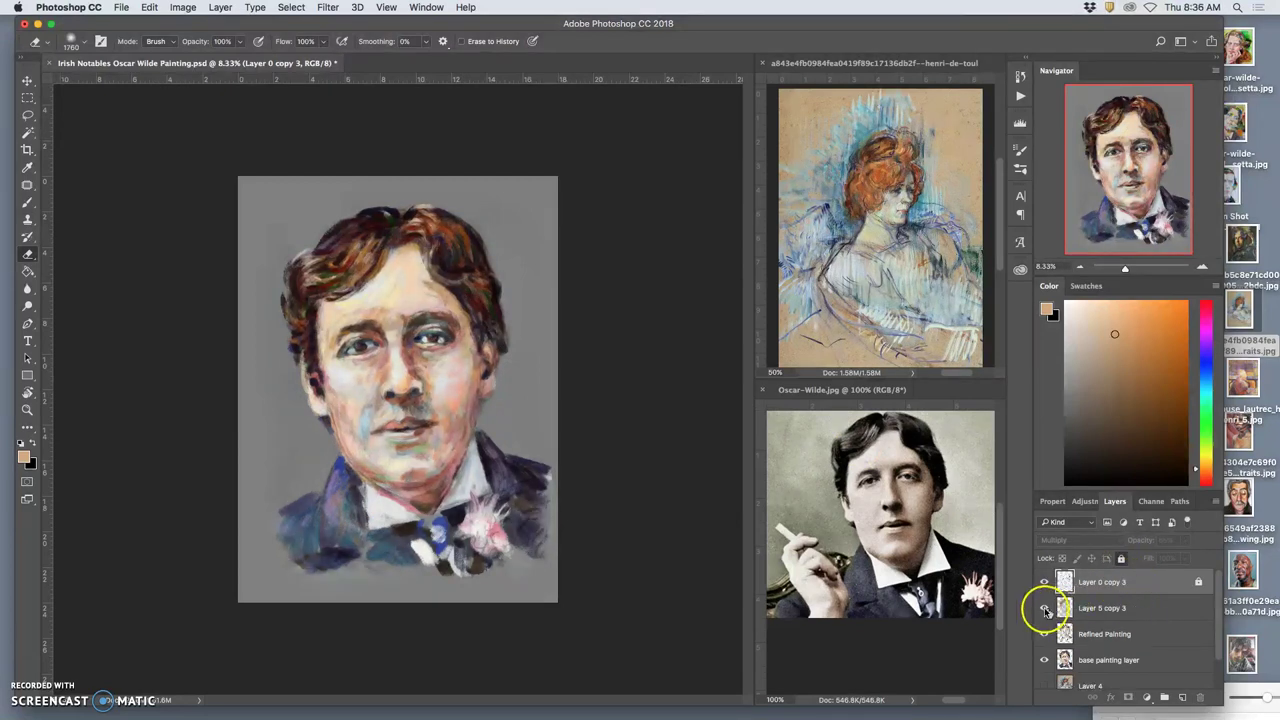
- Lock Layer 5 copy 3, the Refined Painting layer and the base painting layer
left_click(1138, 611)
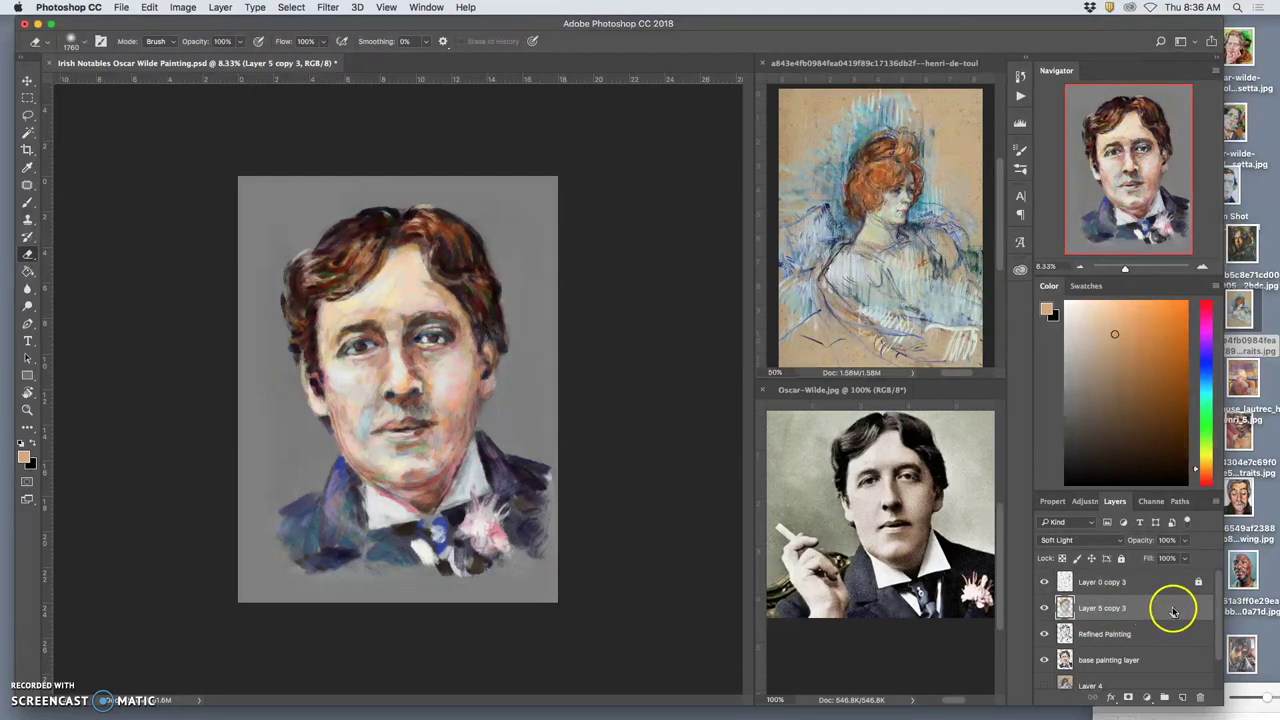
left_click(1122, 559)
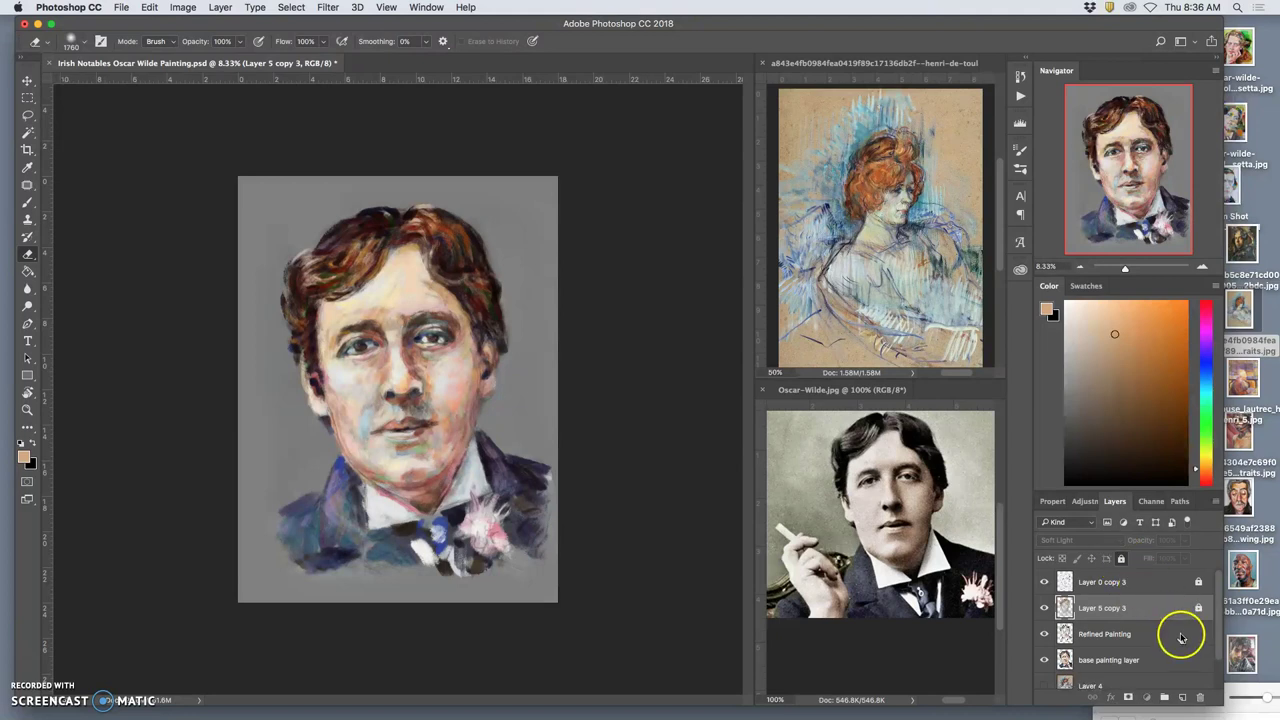
left_click(1181, 638)
left_click(1122, 559)
left_click(1186, 658)
left_click(1121, 559)
- Compare the portrait with the base painting layer repeatedly hidden and shown
left_click(1045, 660)
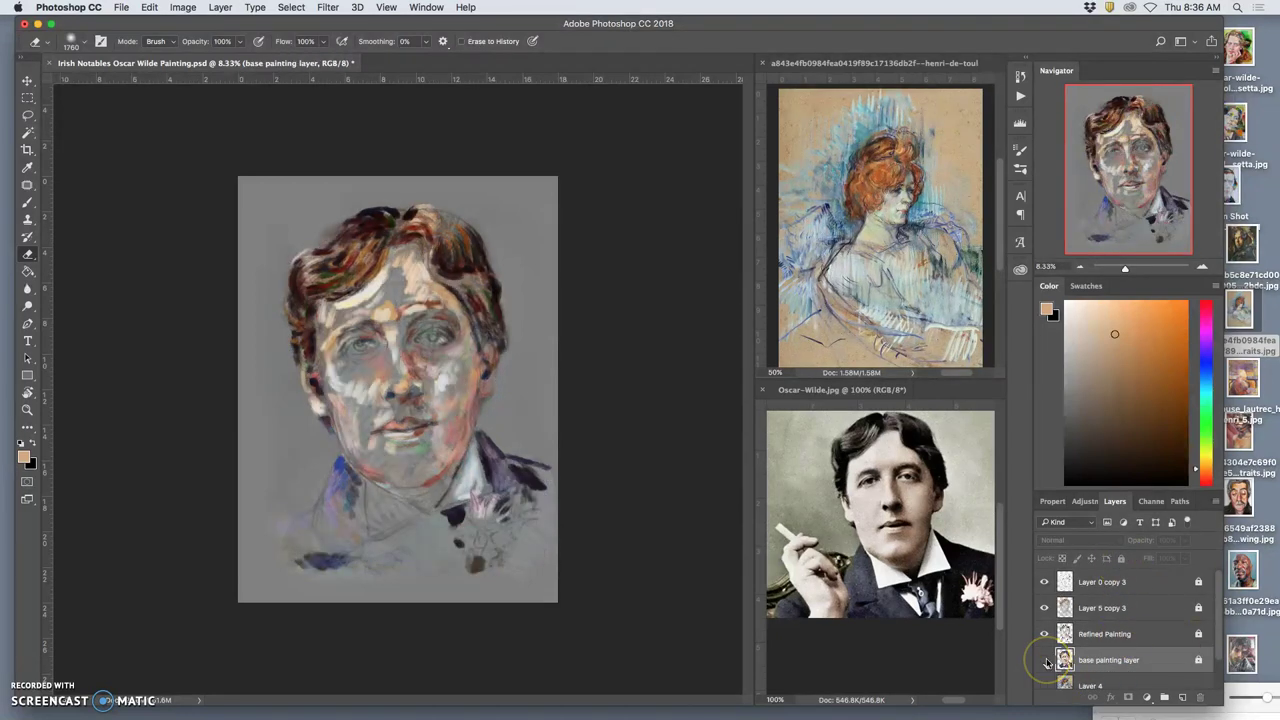
left_click(1045, 660)
left_click(1045, 660)
left_click(1045, 660)
left_click(1045, 660)
left_click(1045, 660)
left_click(1045, 660)
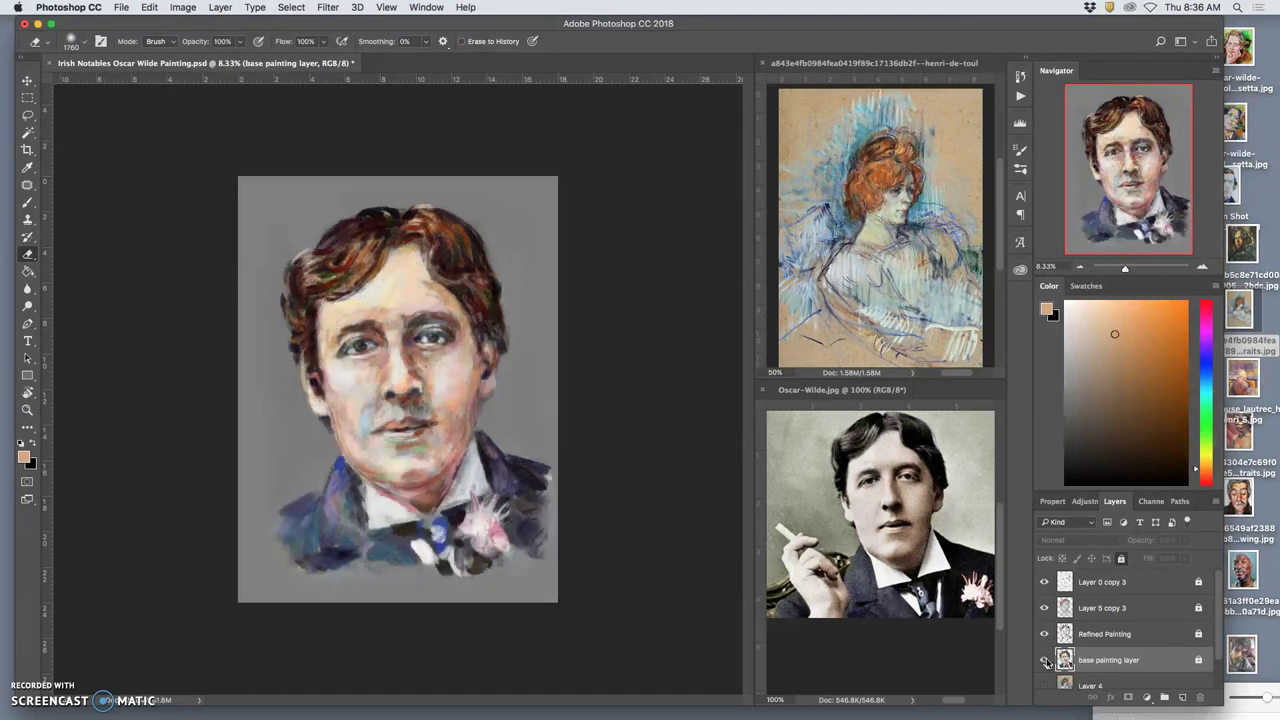
left_click(1045, 660)
left_click(1045, 660)
- Unlock the Refined Painting layer and set the eraser's brush size to 268 px
left_click(1102, 630)
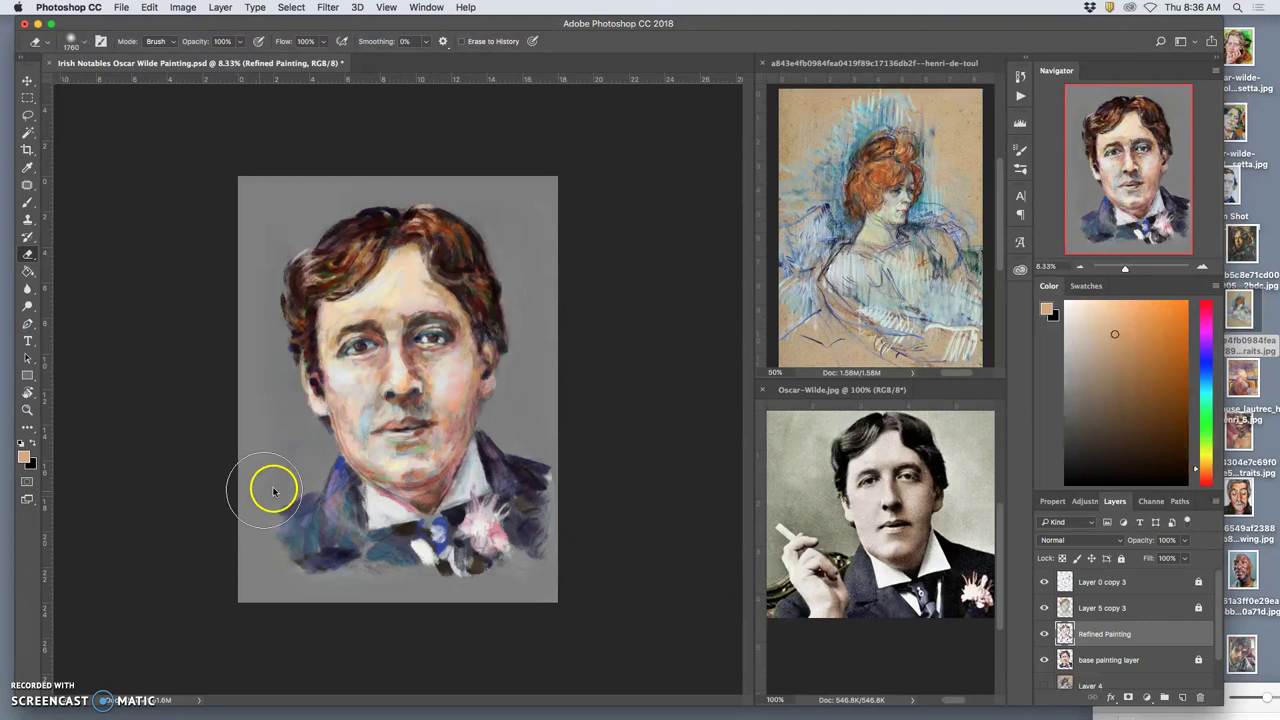
left_click(80, 44)
left_click_drag(114, 80, 128, 88)
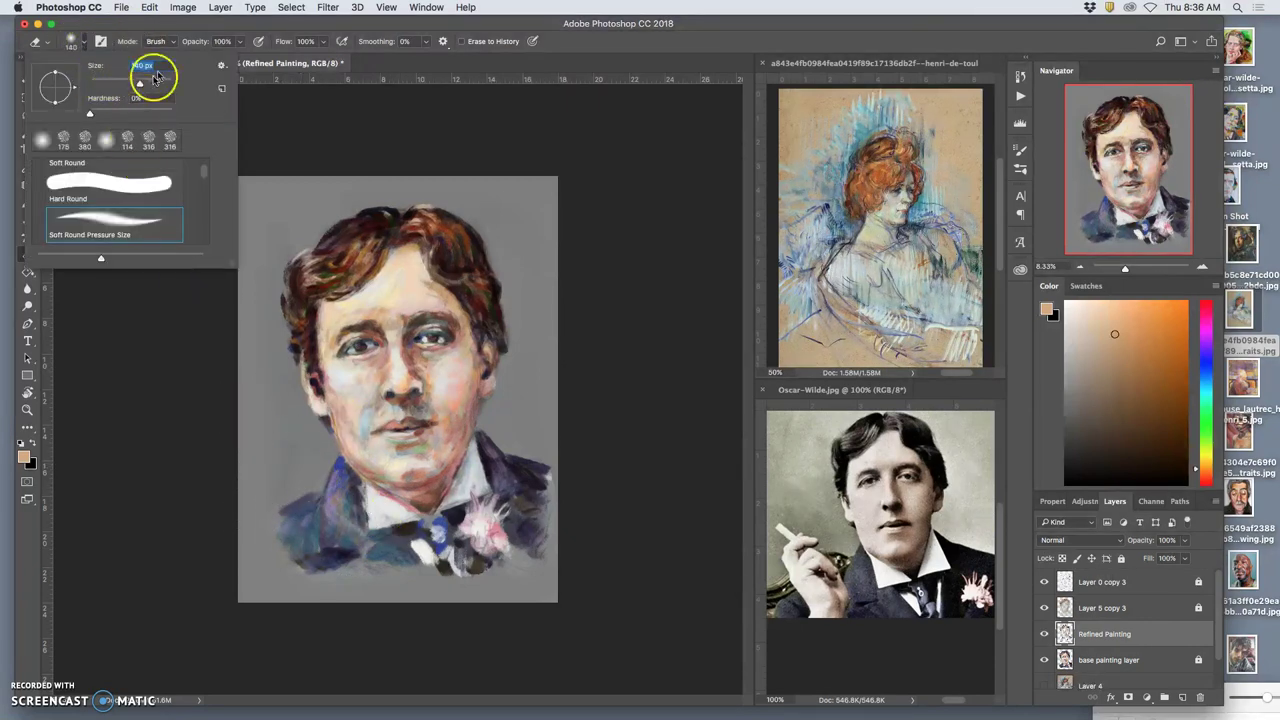
left_click(299, 503)
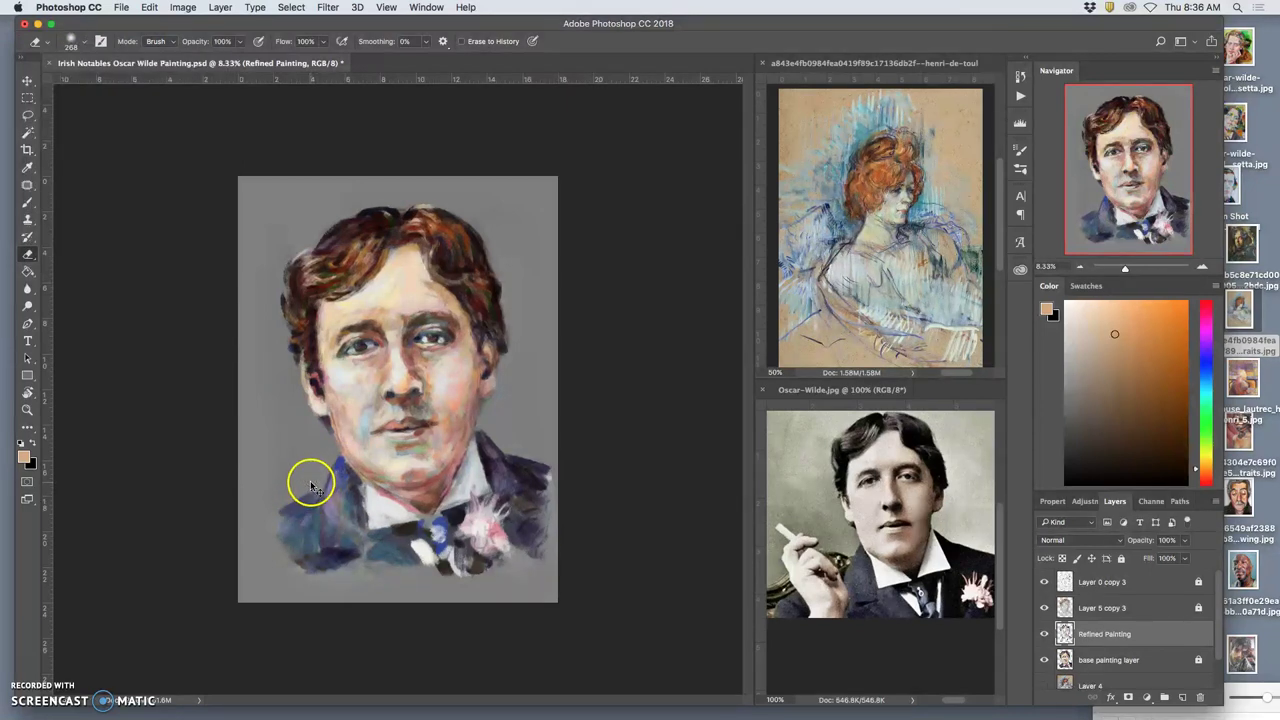
- Check the base painting layer's contribution, unlock it, and erase stray paint along the jacket's left shoulder and collar edge
left_click(1044, 660)
left_click(1044, 660)
left_click(1114, 661)
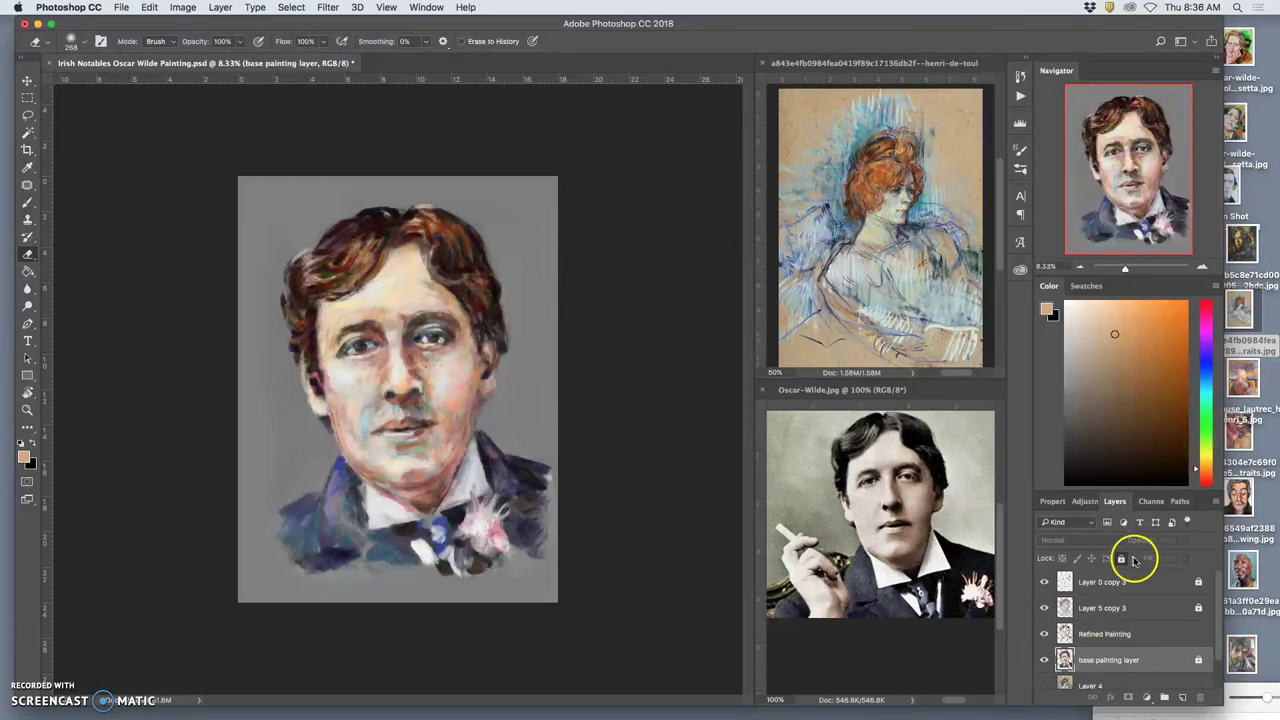
left_click(1121, 560)
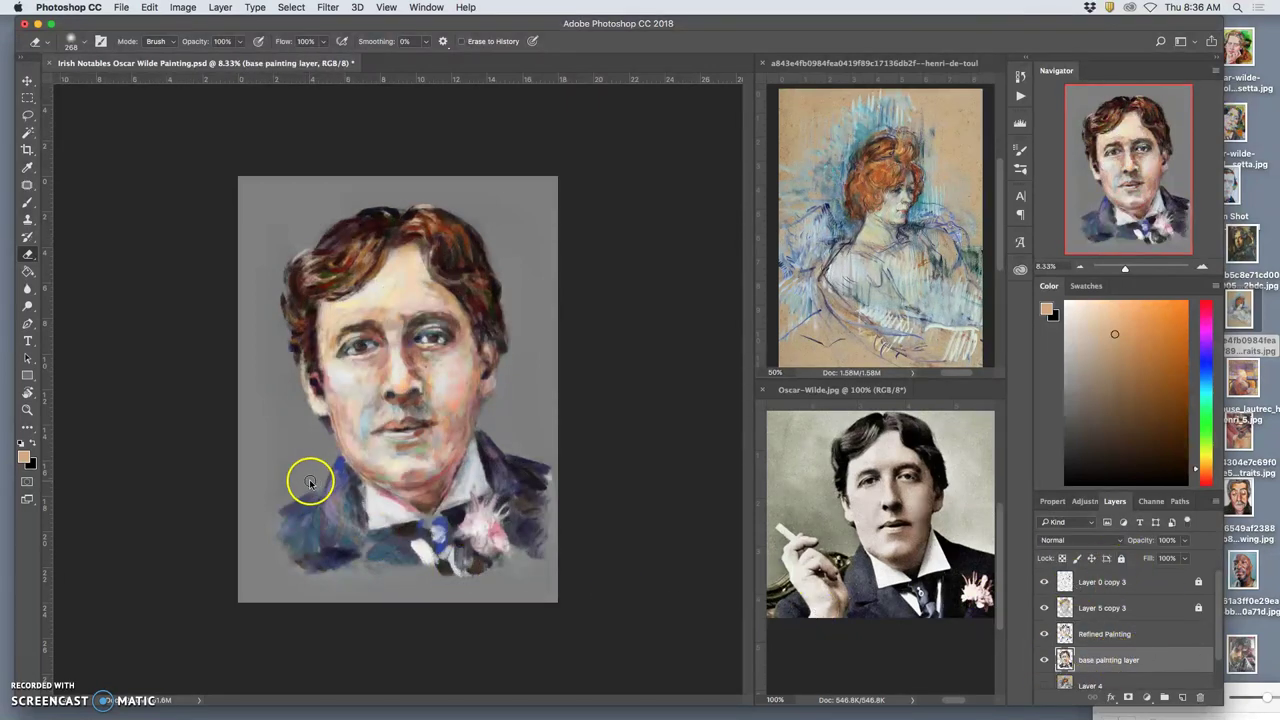
mouse_move(316, 487)
left_mouse_down()
mouse_move(281, 514)
mouse_move(372, 455)
left_mouse_up()
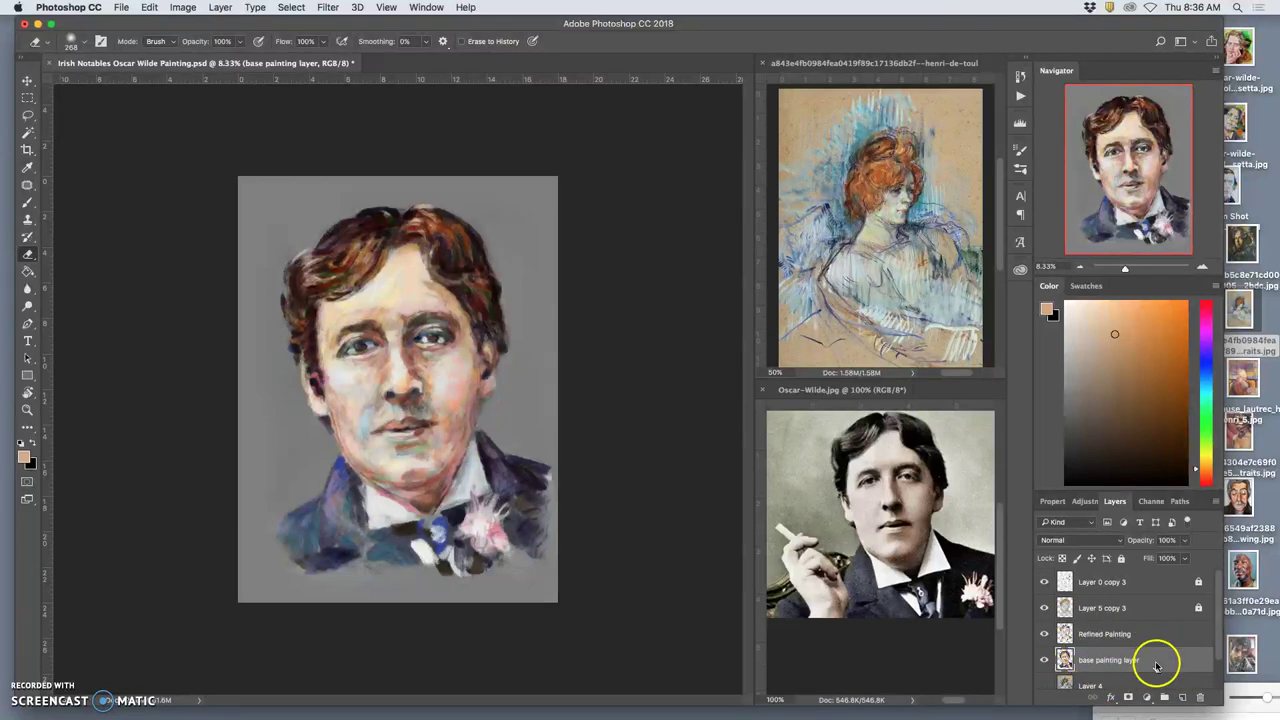
- Lock the base painting layer and the Refined Painting layer again
left_click(1122, 558)
left_click(1163, 634)
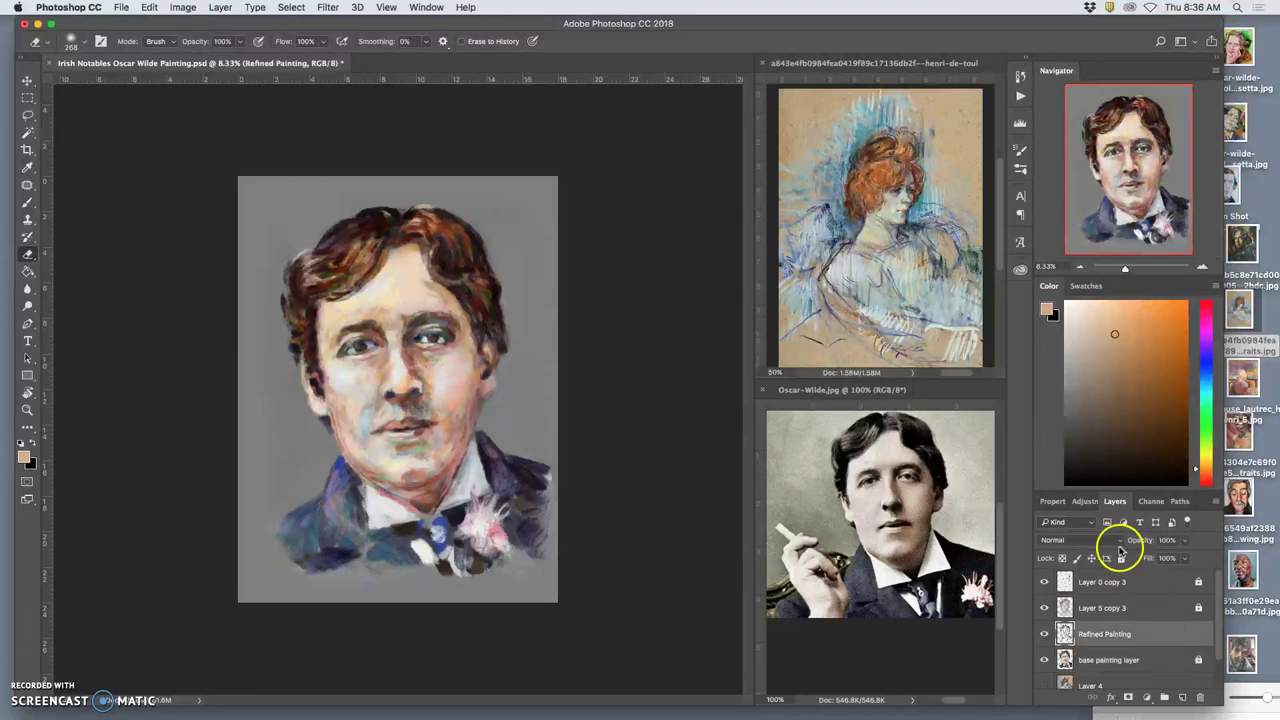
left_click(1121, 559)
- Show Layer 4 with the Toulouse-Lautrec background and set its blend mode to Soft Light at 100% opacity
scroll(1218, 600, "down", 2)
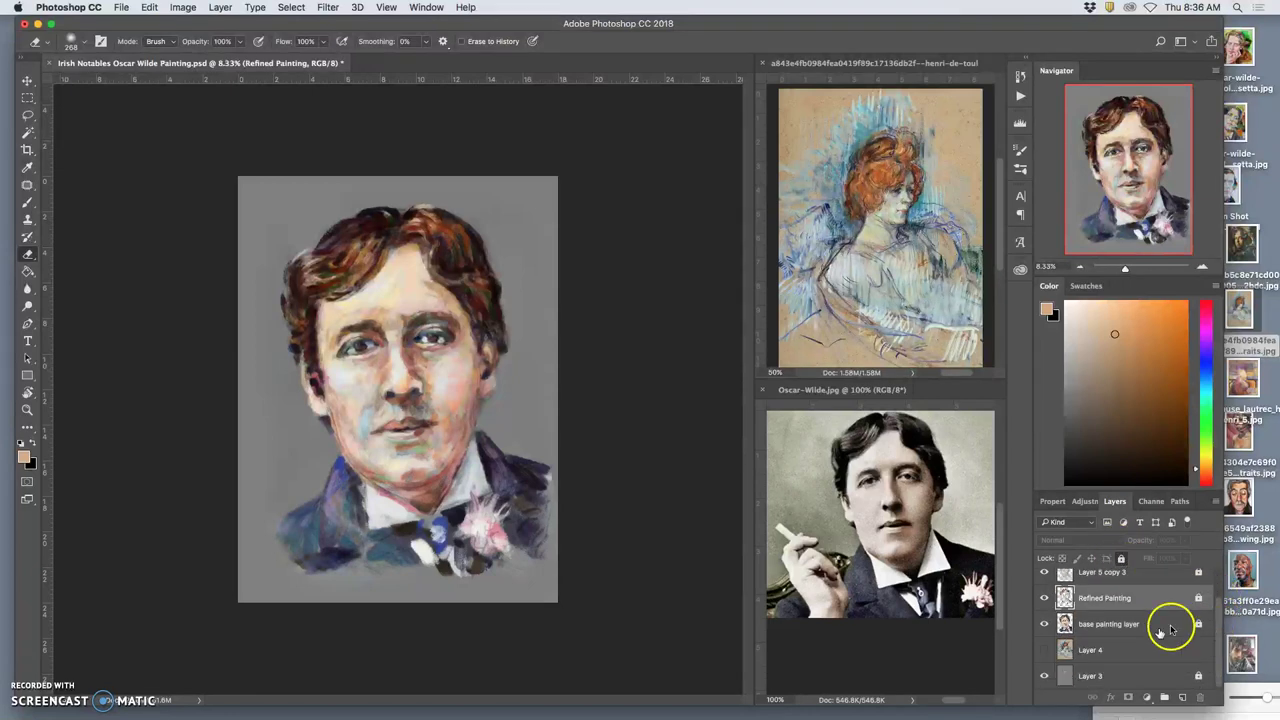
left_click(1044, 652)
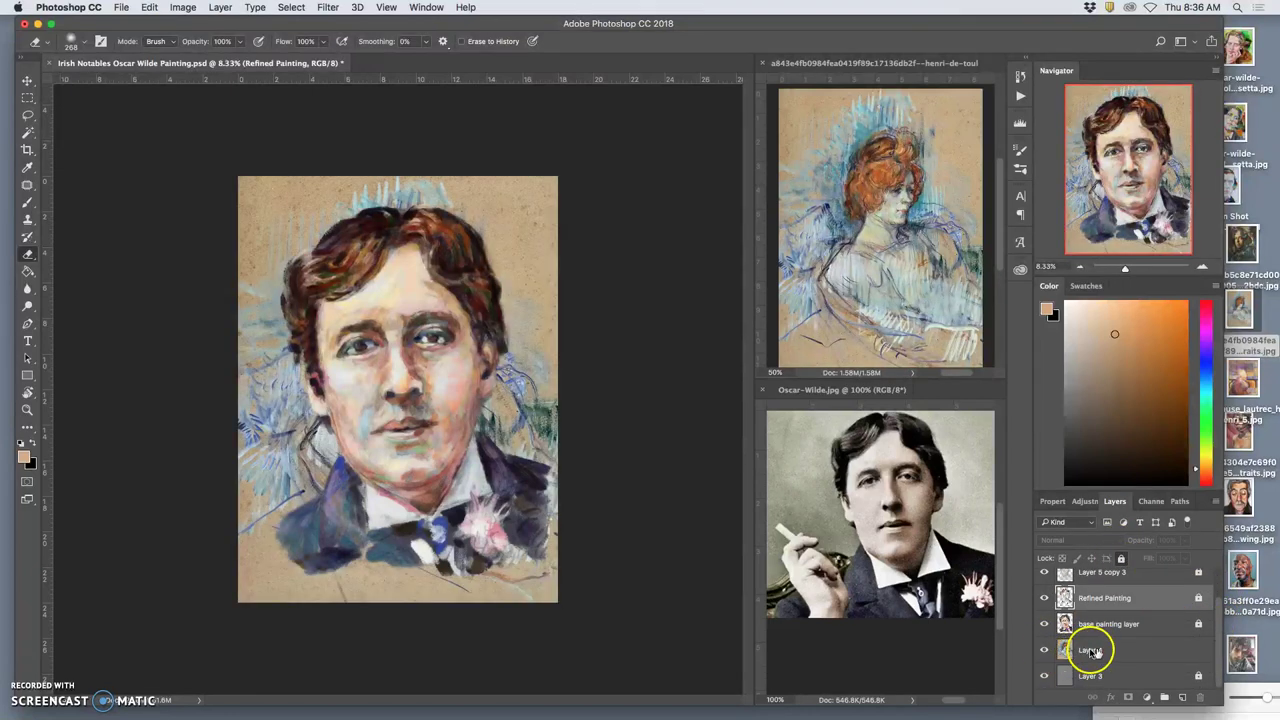
left_click(1095, 650)
left_click(1085, 546)
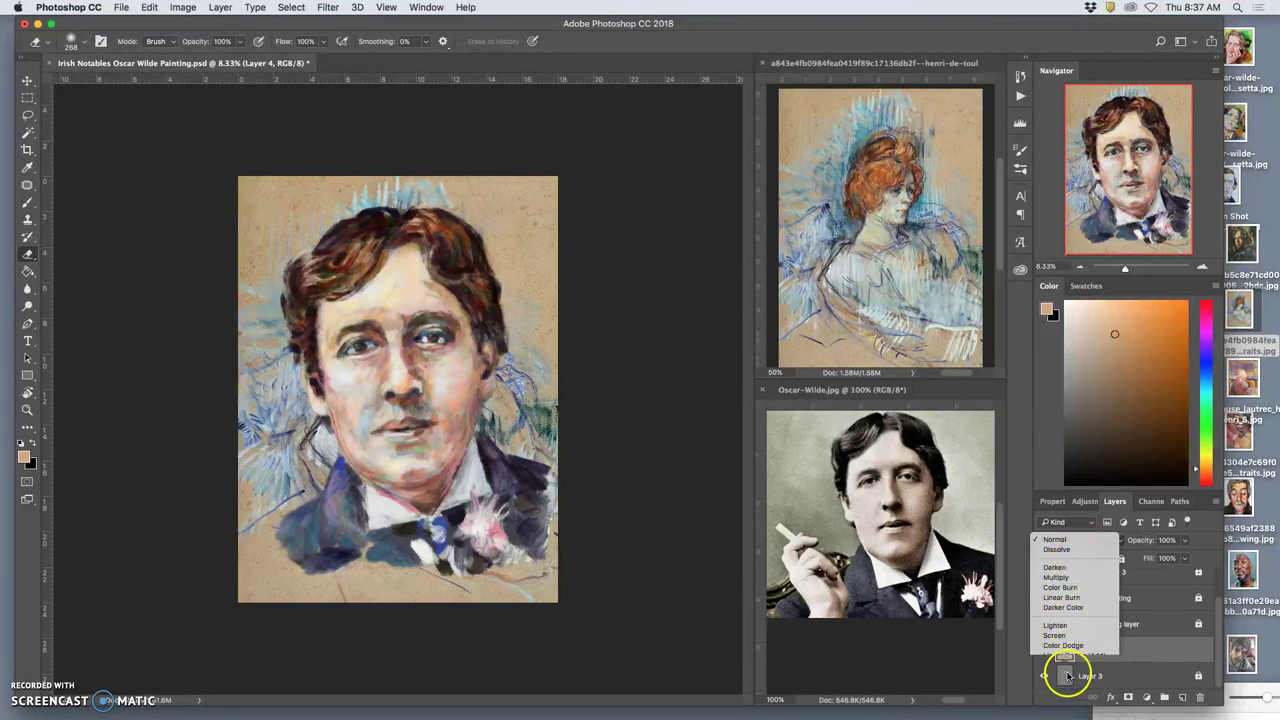
left_click(1068, 676)
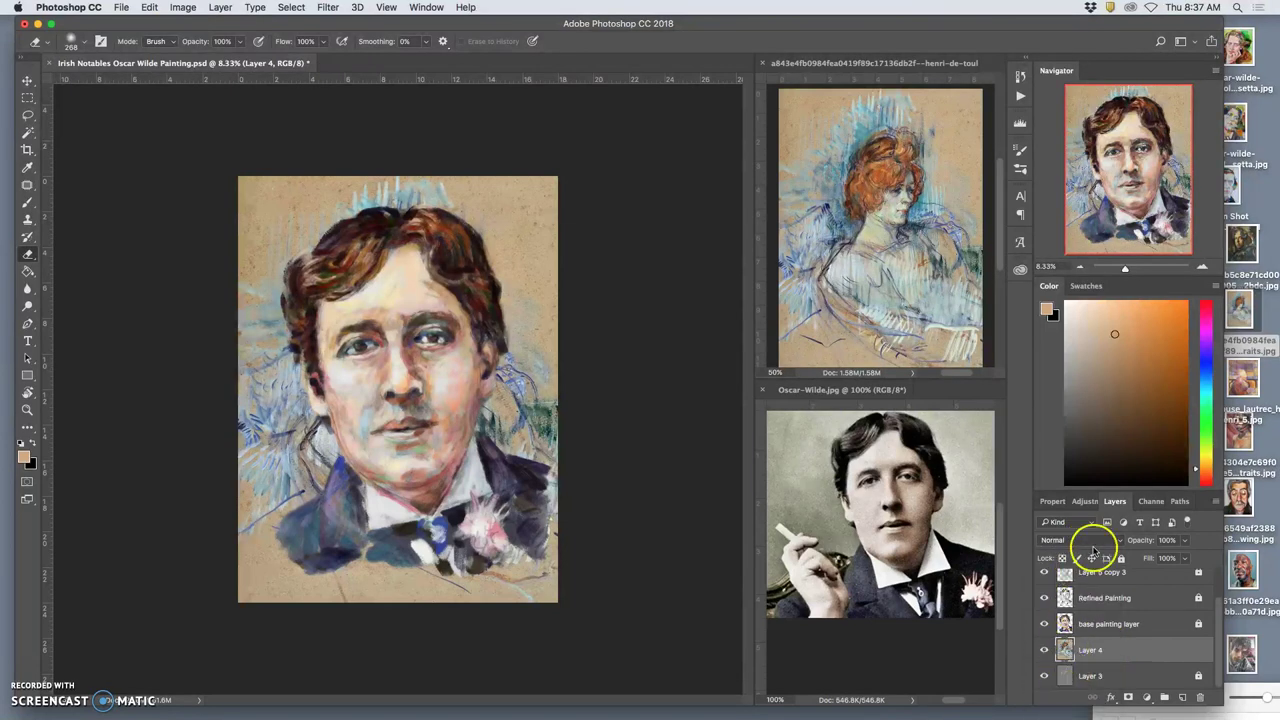
mouse_move(1185, 556)
left_mouse_down()
mouse_move(1152, 562)
mouse_move(1189, 554)
mouse_move(1154, 551)
mouse_move(1195, 556)
left_mouse_up()
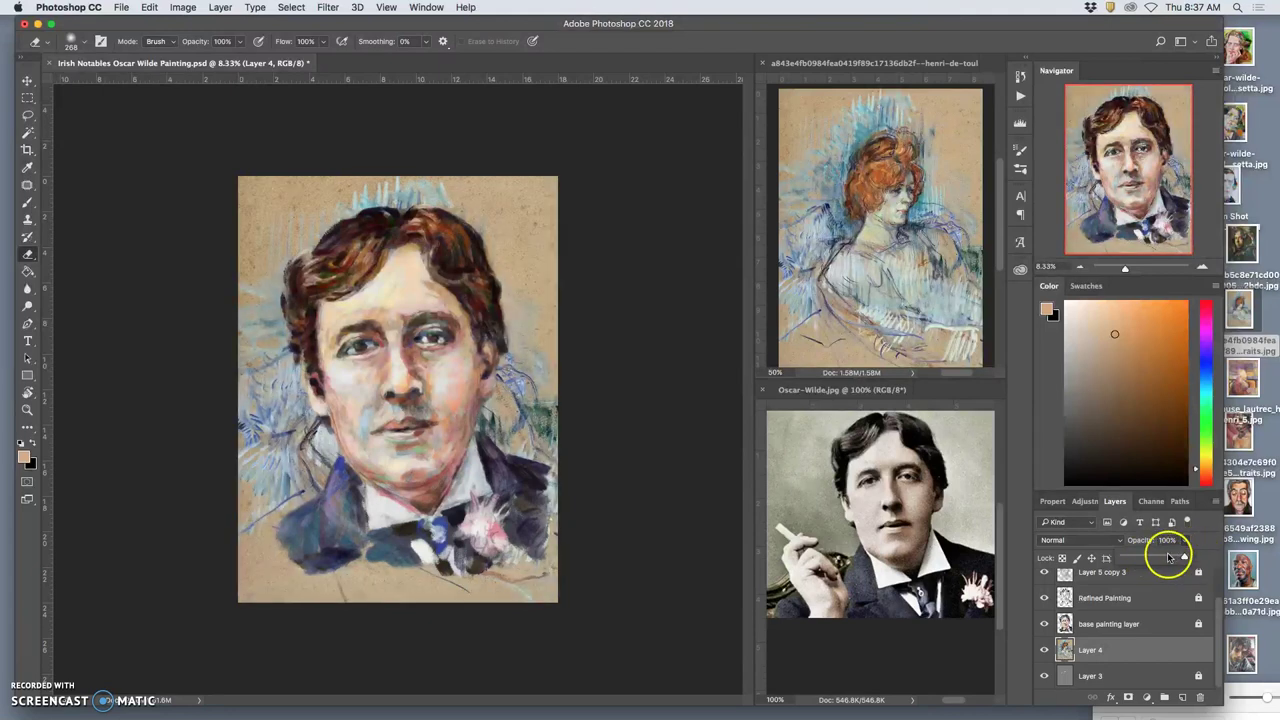
left_click(1082, 541)
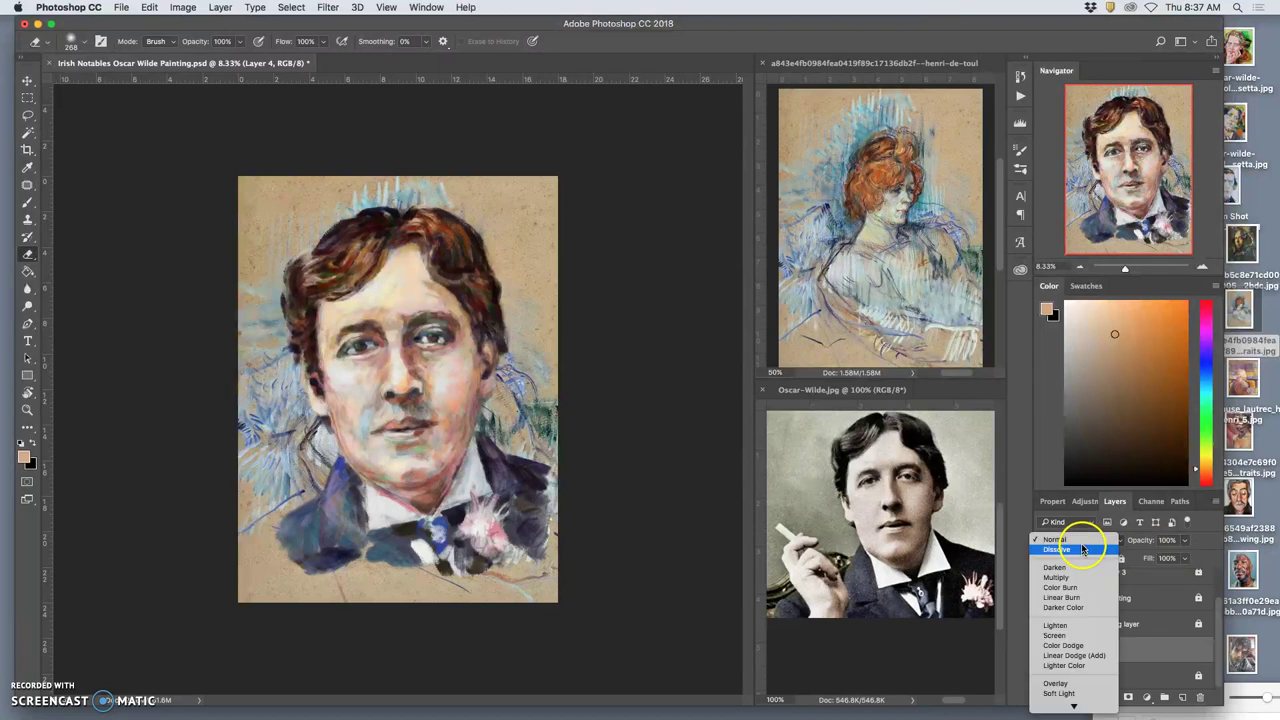
left_click(1075, 693)
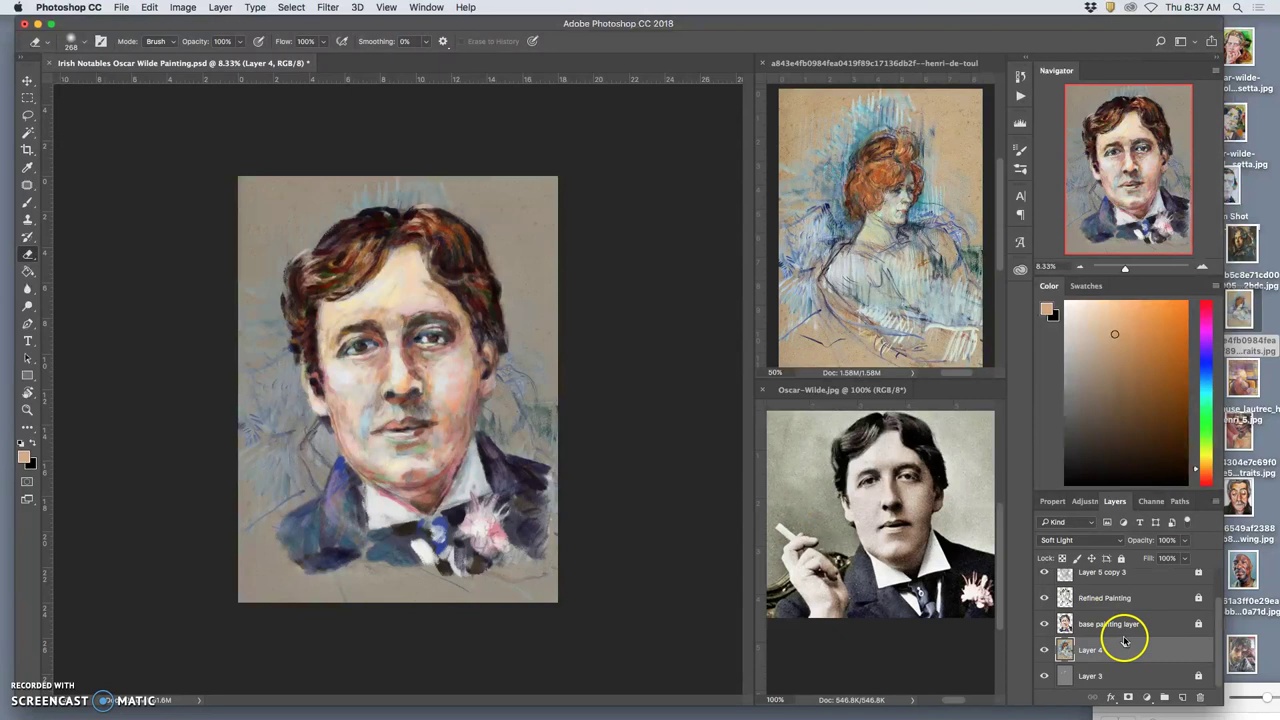
- Add a new layer directly above Layer 3 and fill it with white in Normal mode at 100% opacity
left_click(1150, 677)
left_click(1184, 698)
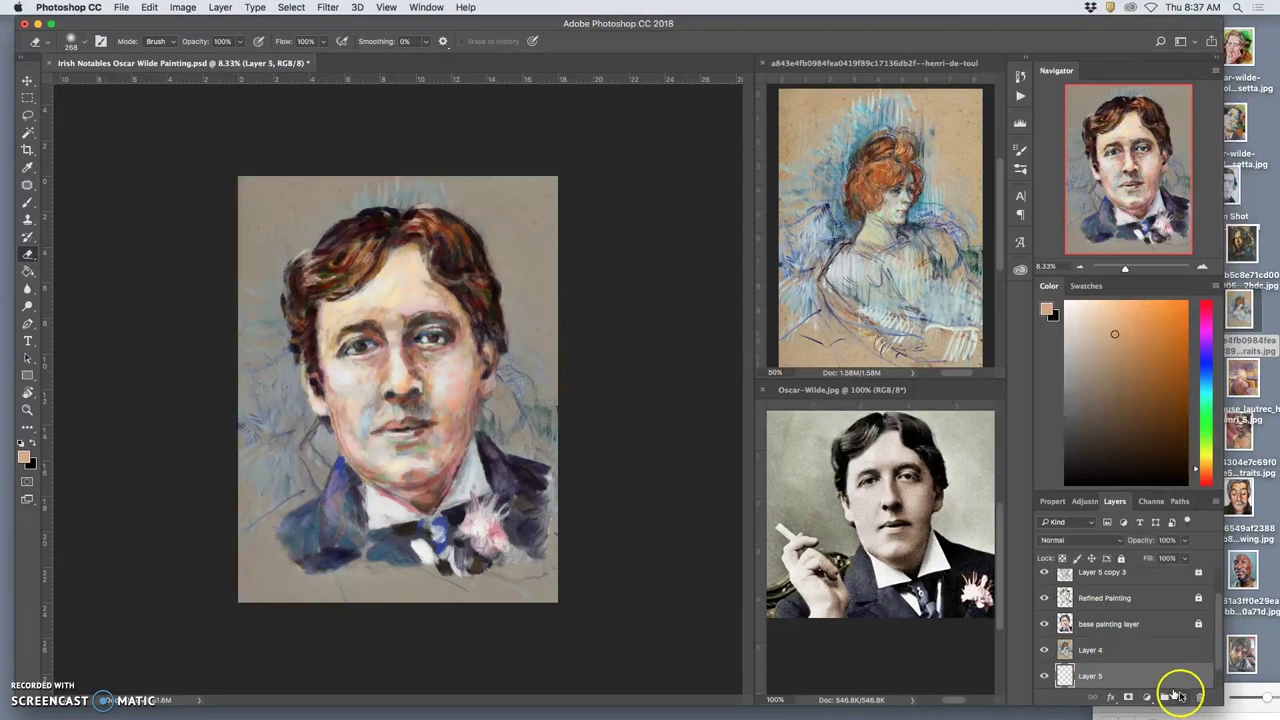
left_click(149, 8)
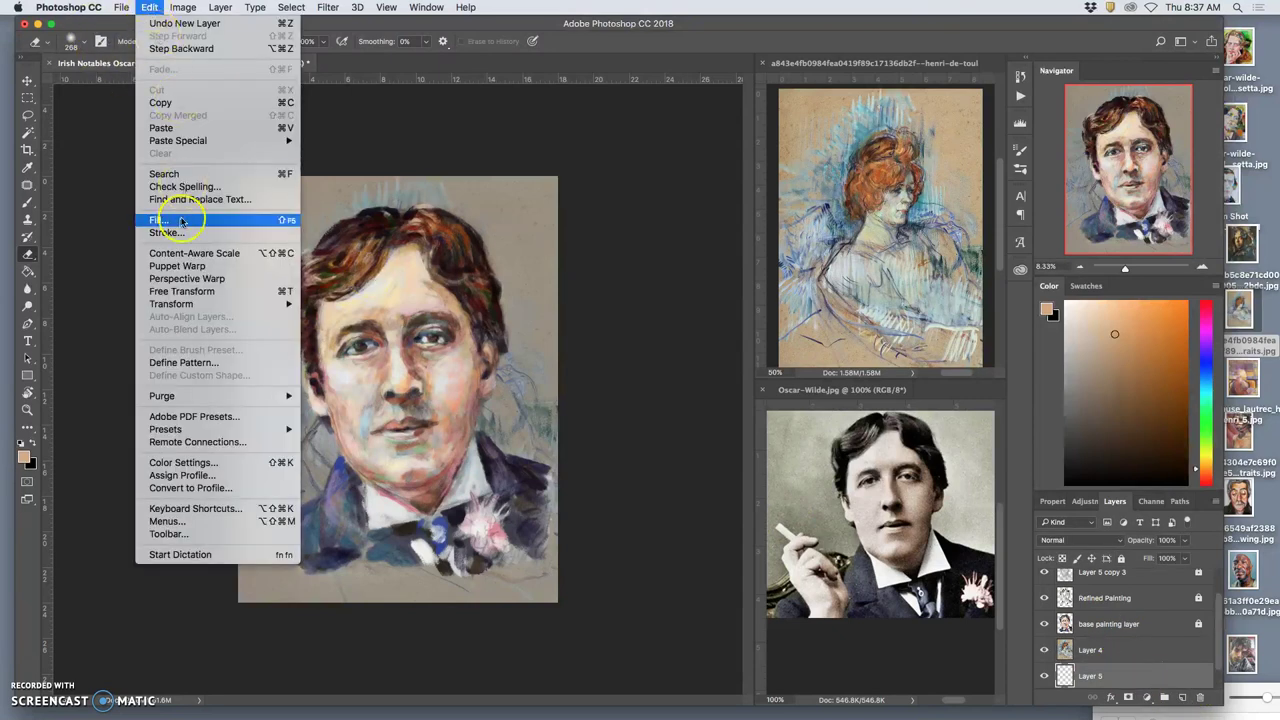
left_click(228, 218)
left_click(647, 288)
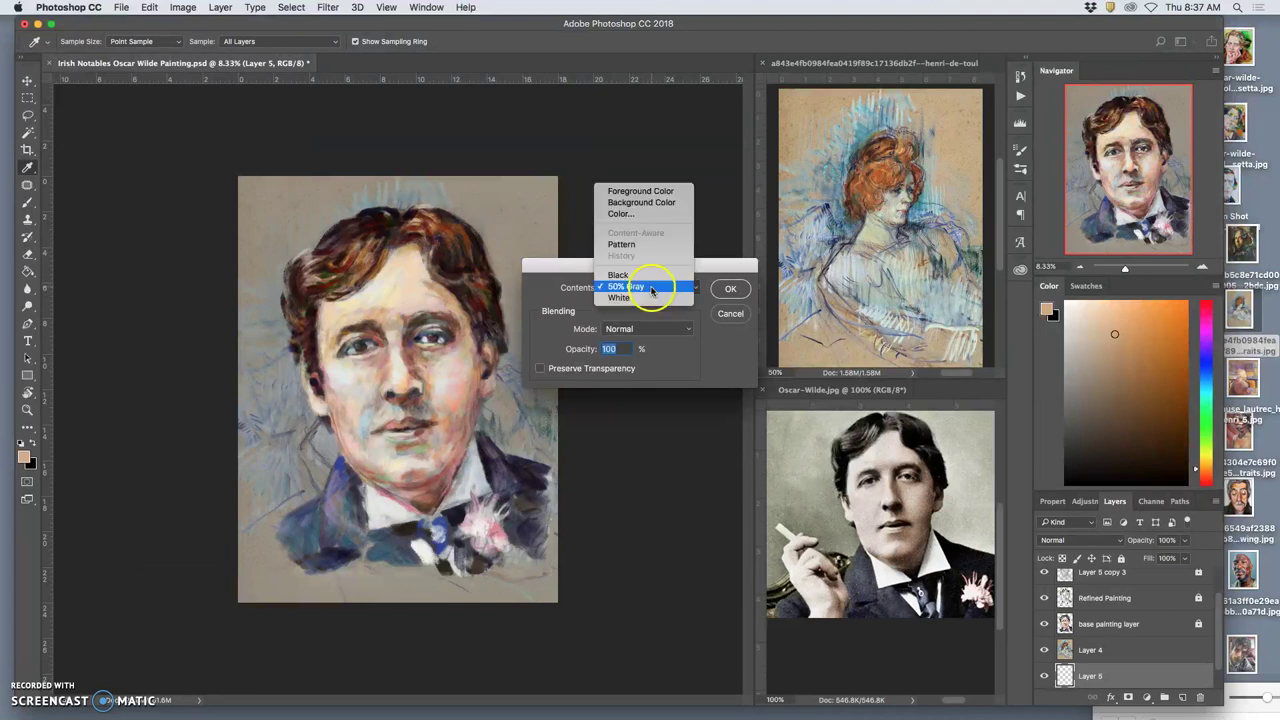
left_click(640, 302)
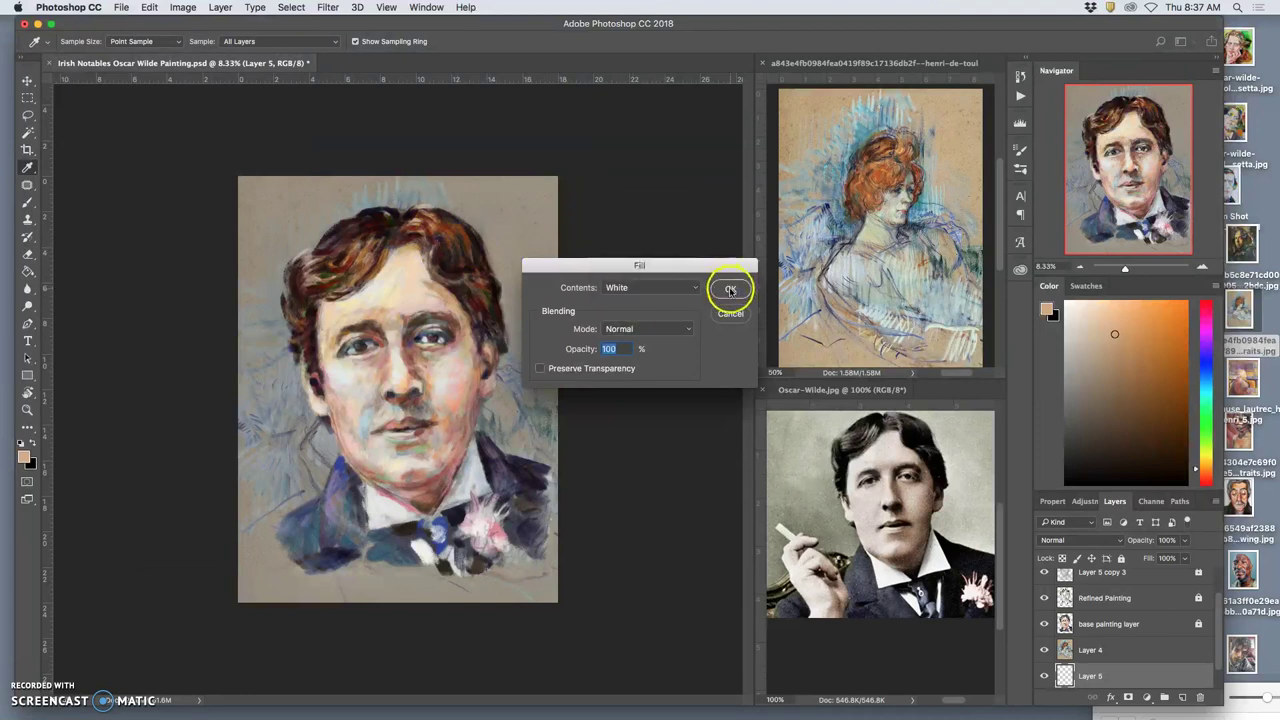
left_click(730, 289)
key("e")
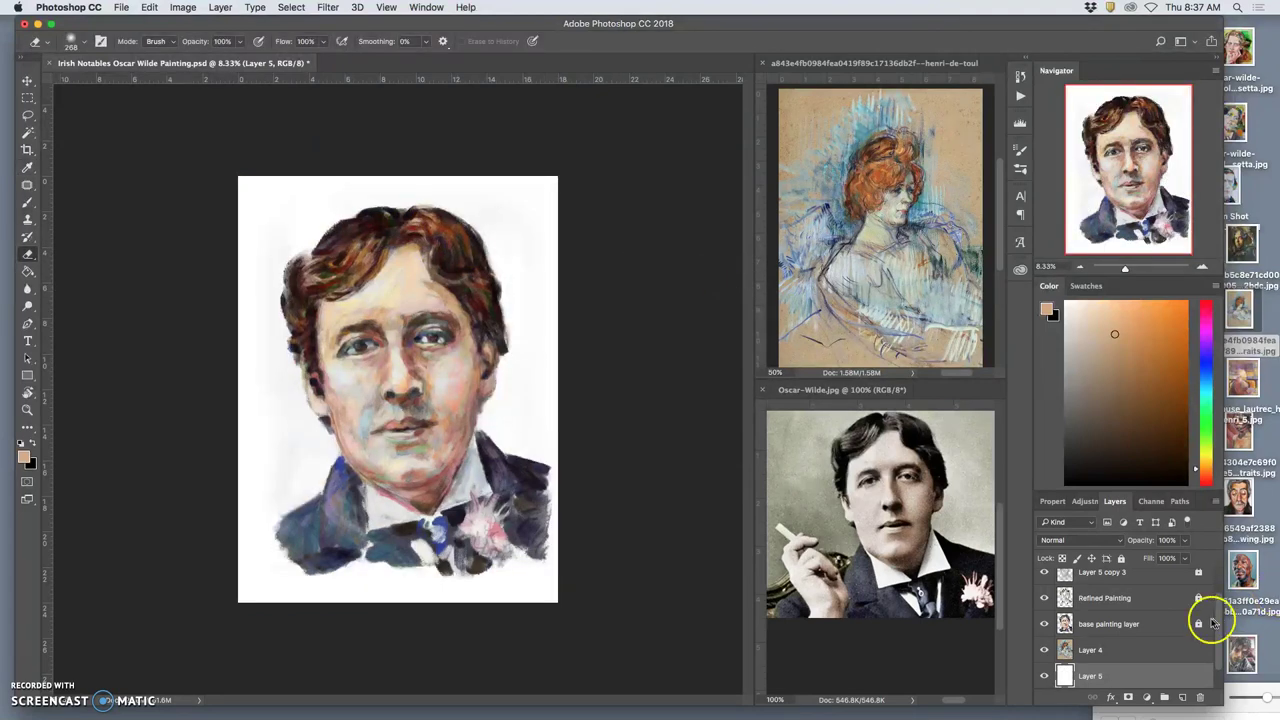
- Try the Pin Light and Vivid Light blend modes on Layer 4 with the Toulouse-Lautrec artwork
left_click(1130, 650)
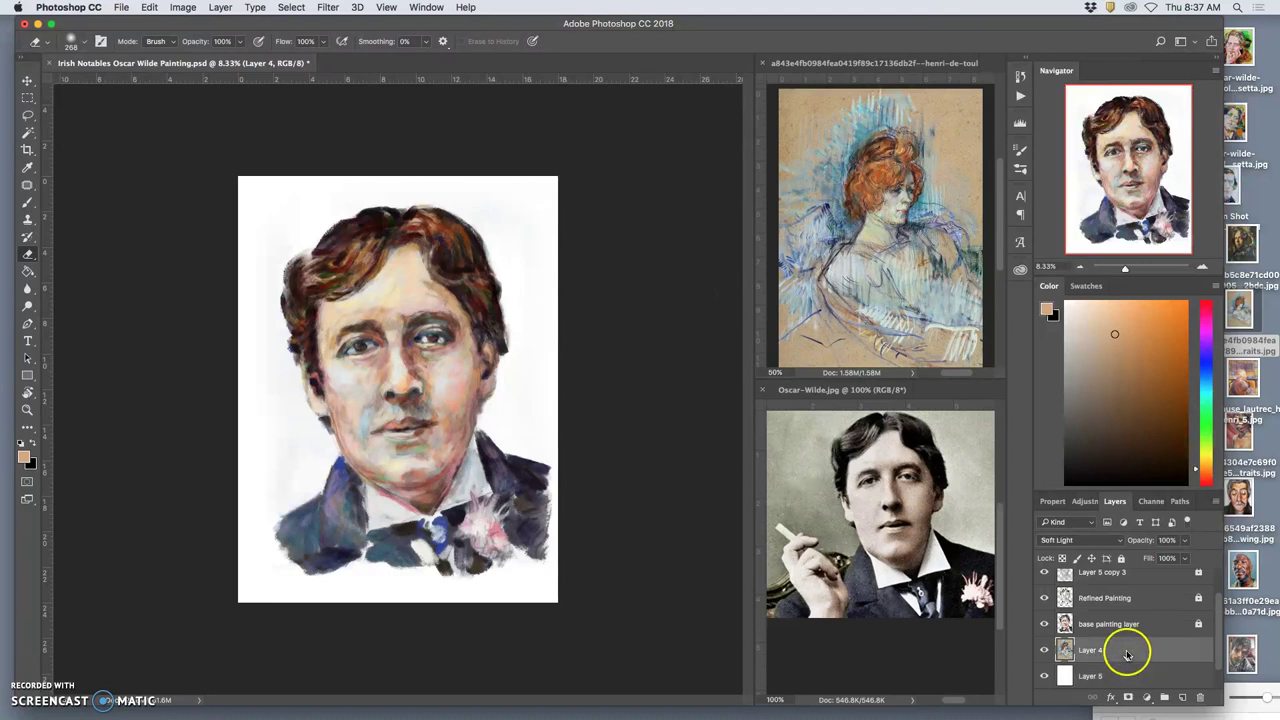
left_click(1108, 540)
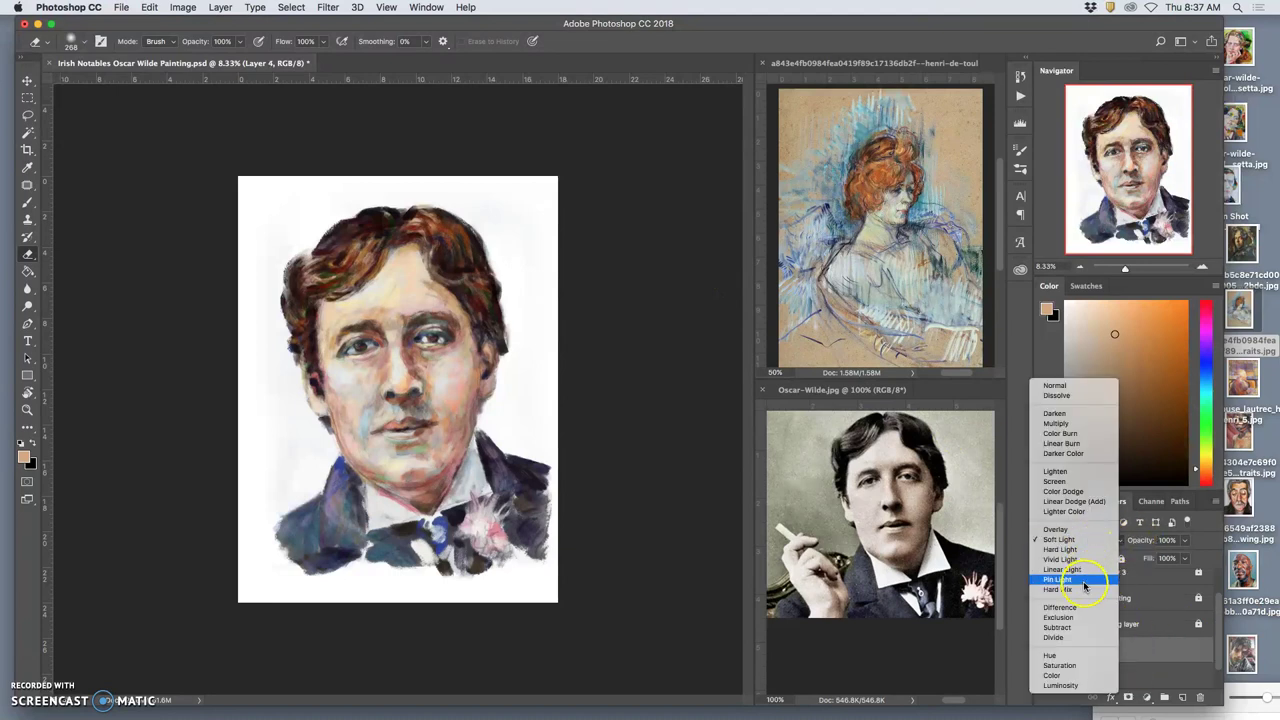
left_click(1084, 587)
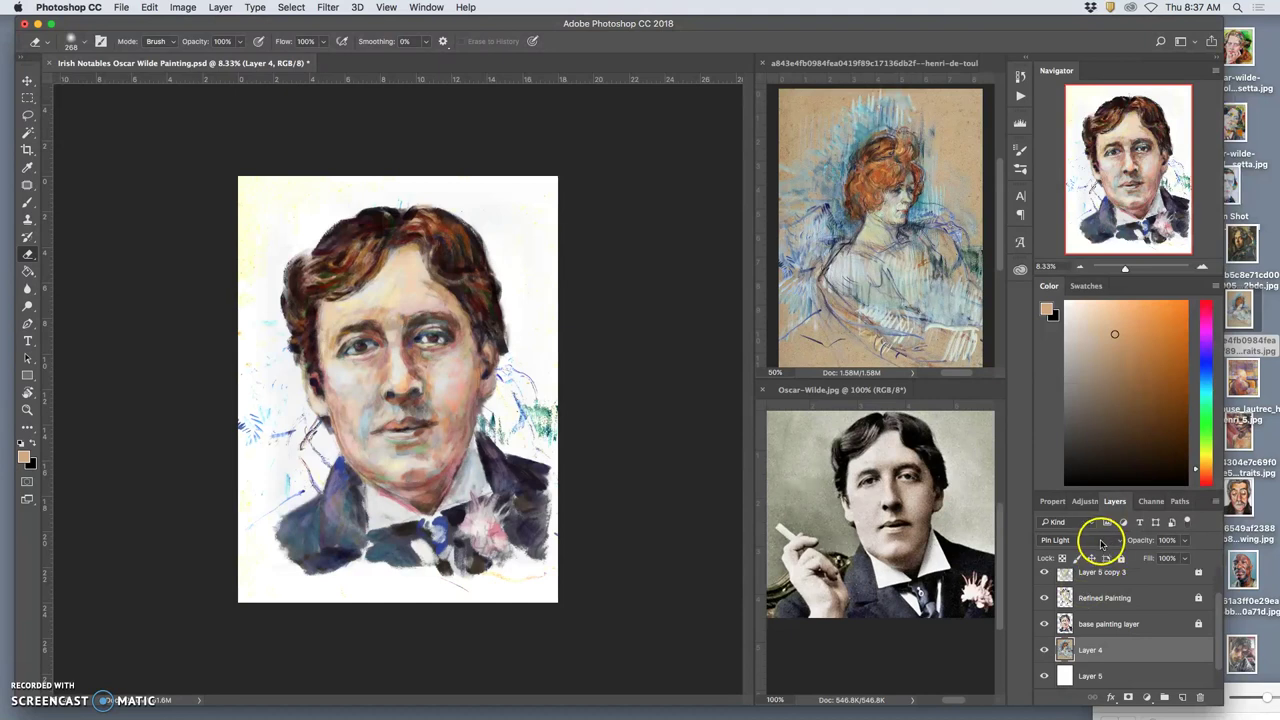
left_click(1101, 543)
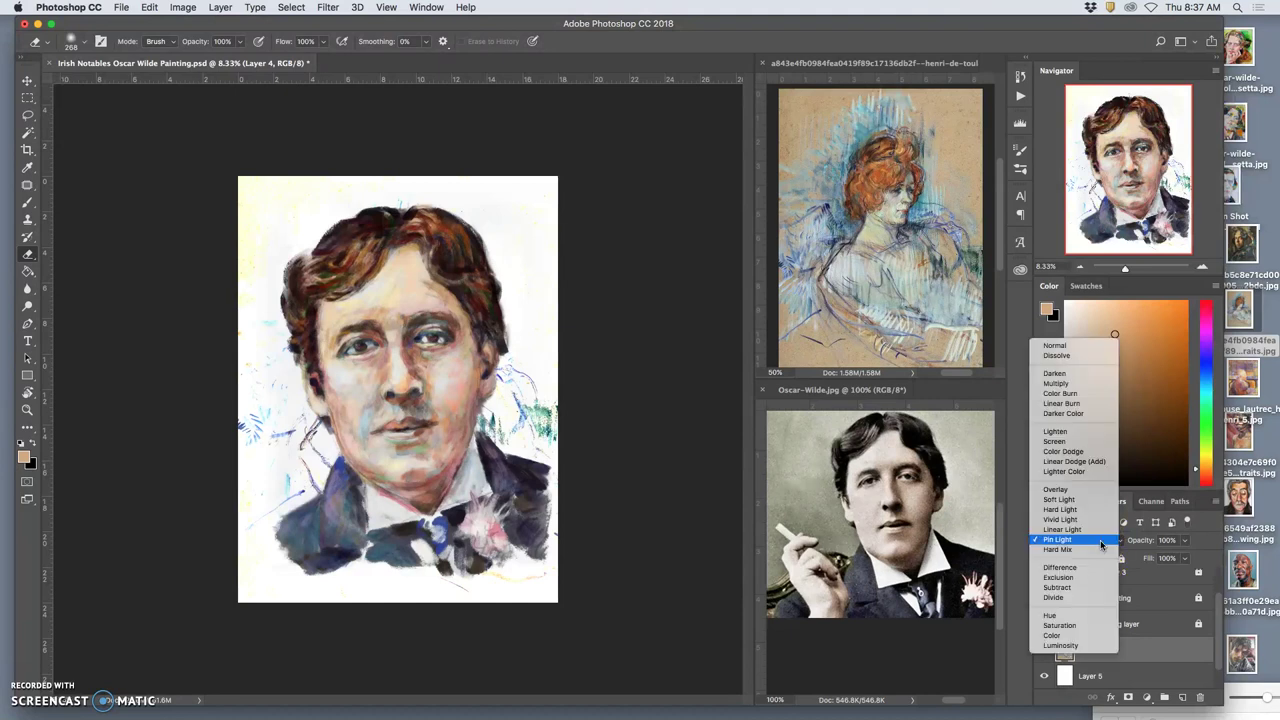
left_click(1085, 520)
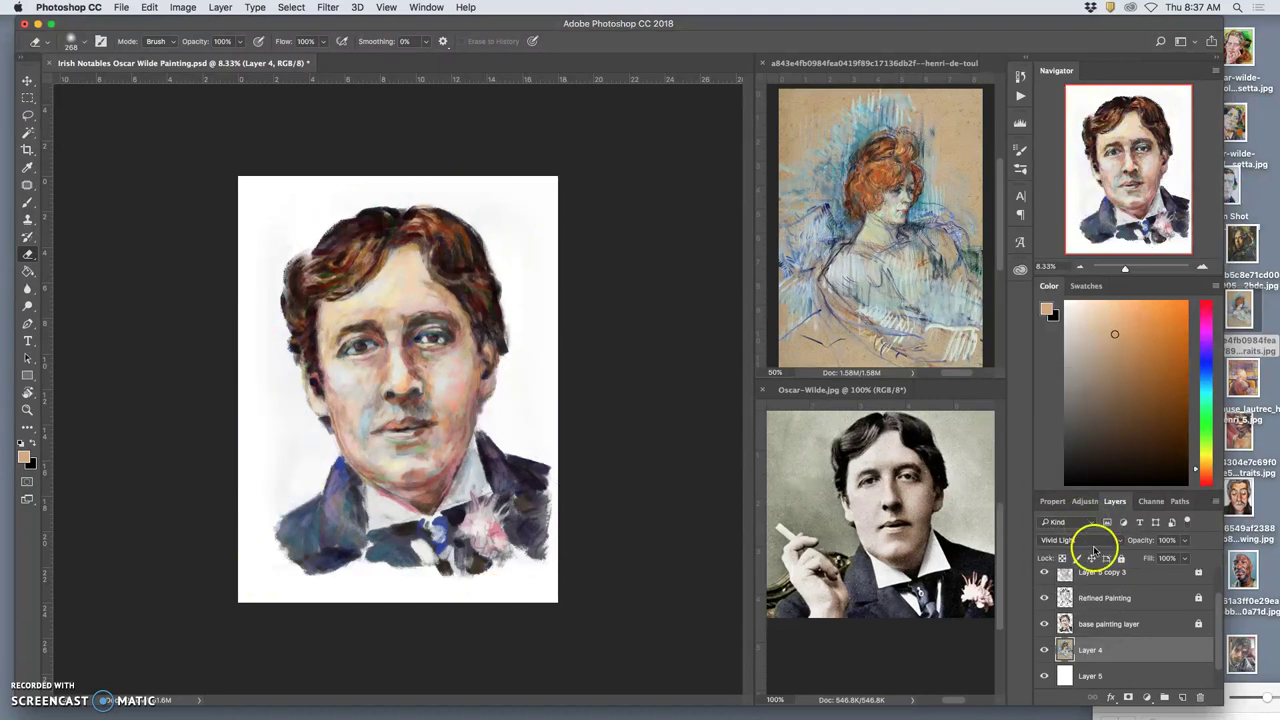
left_click(1093, 545)
left_click(1088, 559)
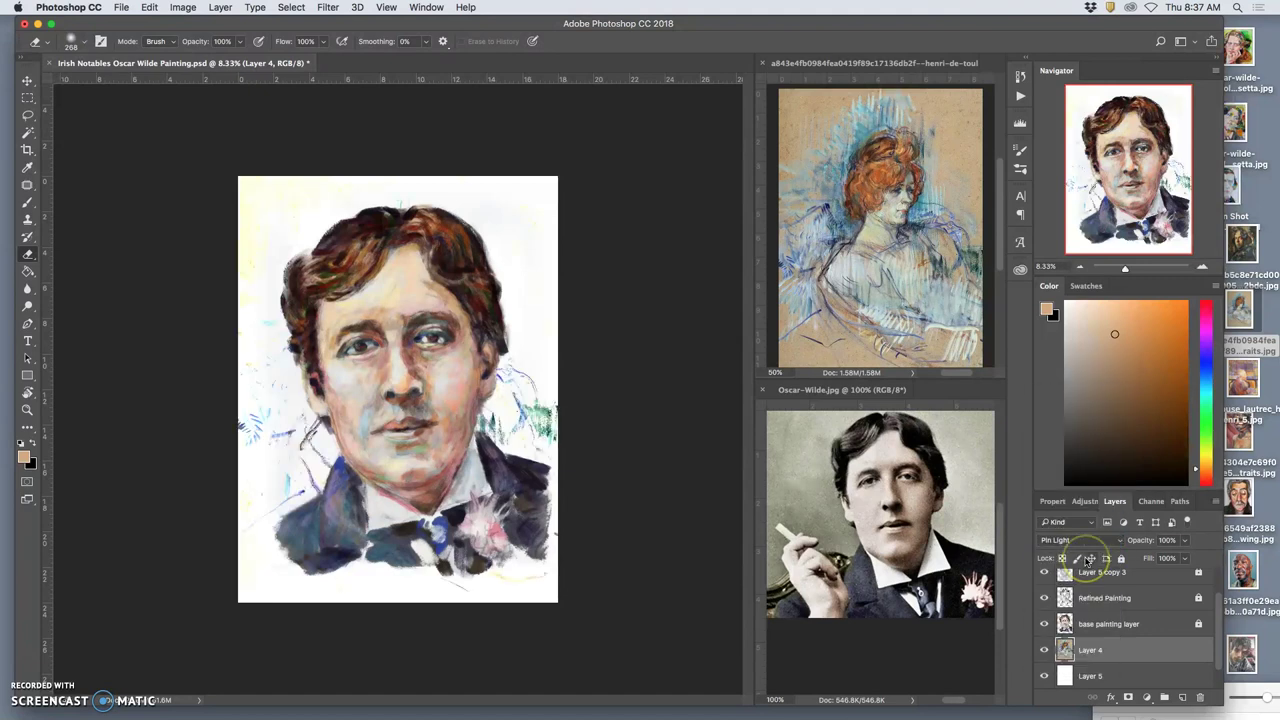
- Test the opacity of the white Layer 5 and leave it at 100%
scroll(1157, 643, "down", 2)
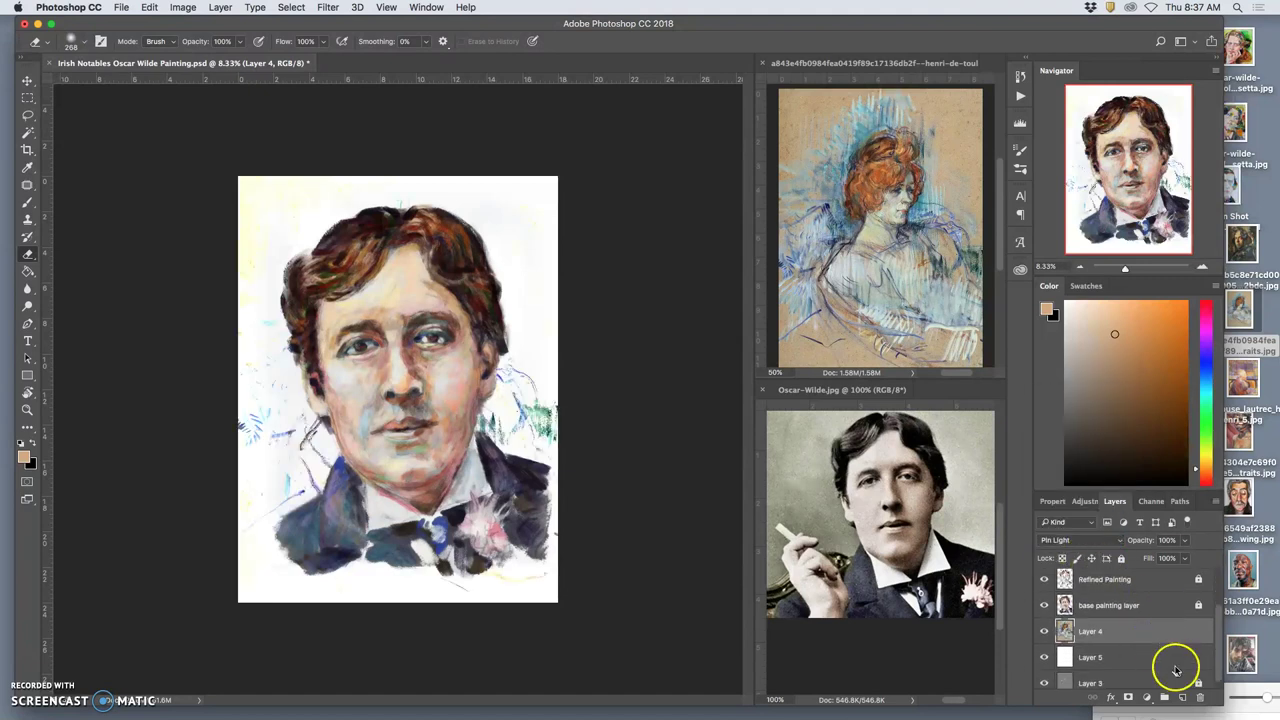
left_click(1174, 660)
left_click(1184, 541)
mouse_move(1180, 557)
left_mouse_down()
mouse_move(1146, 558)
mouse_move(1193, 562)
left_mouse_up()
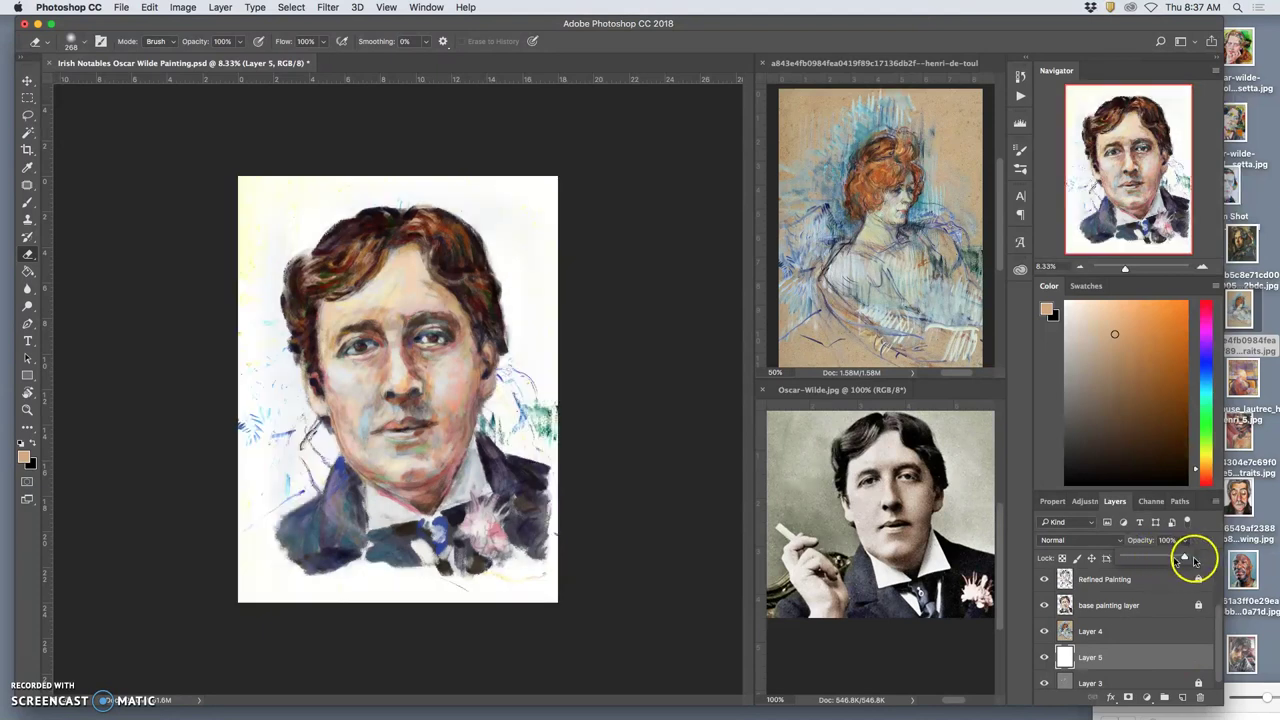
- Return Layer 4's blend mode to Soft Light and test its opacity, leaving it at 100%
left_click(1092, 631)
left_click(1075, 540)
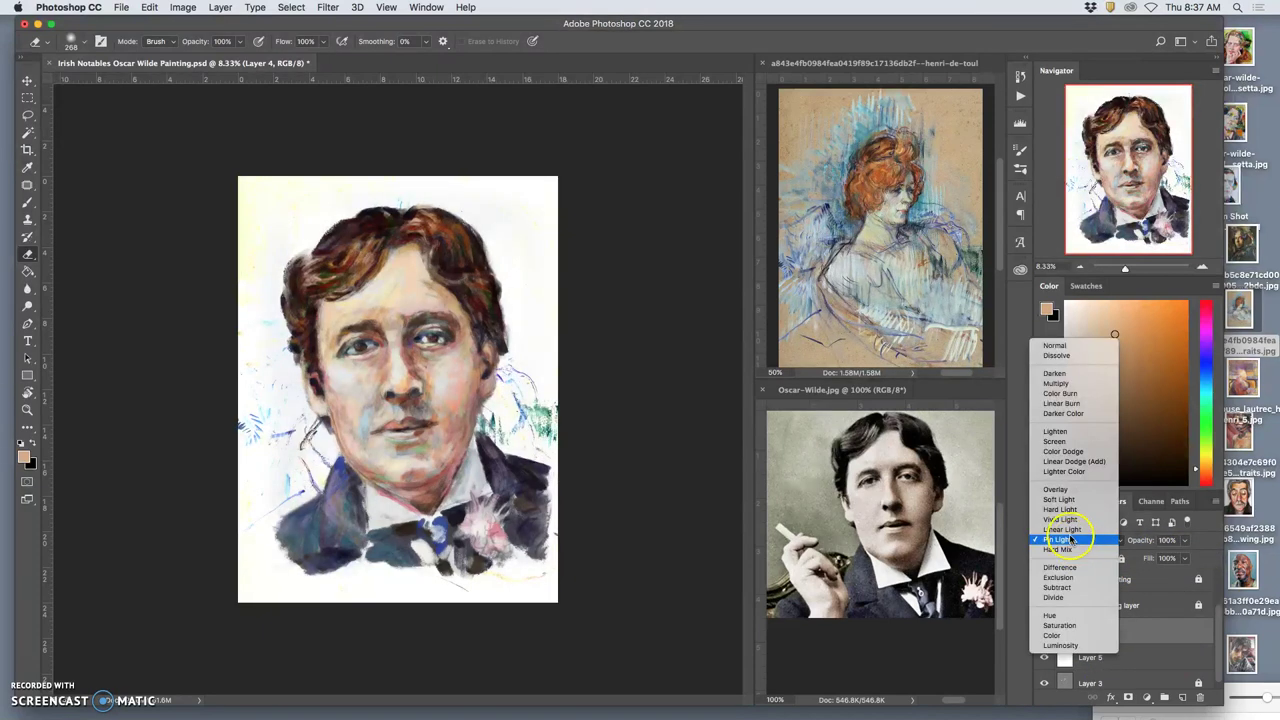
left_click(1059, 499)
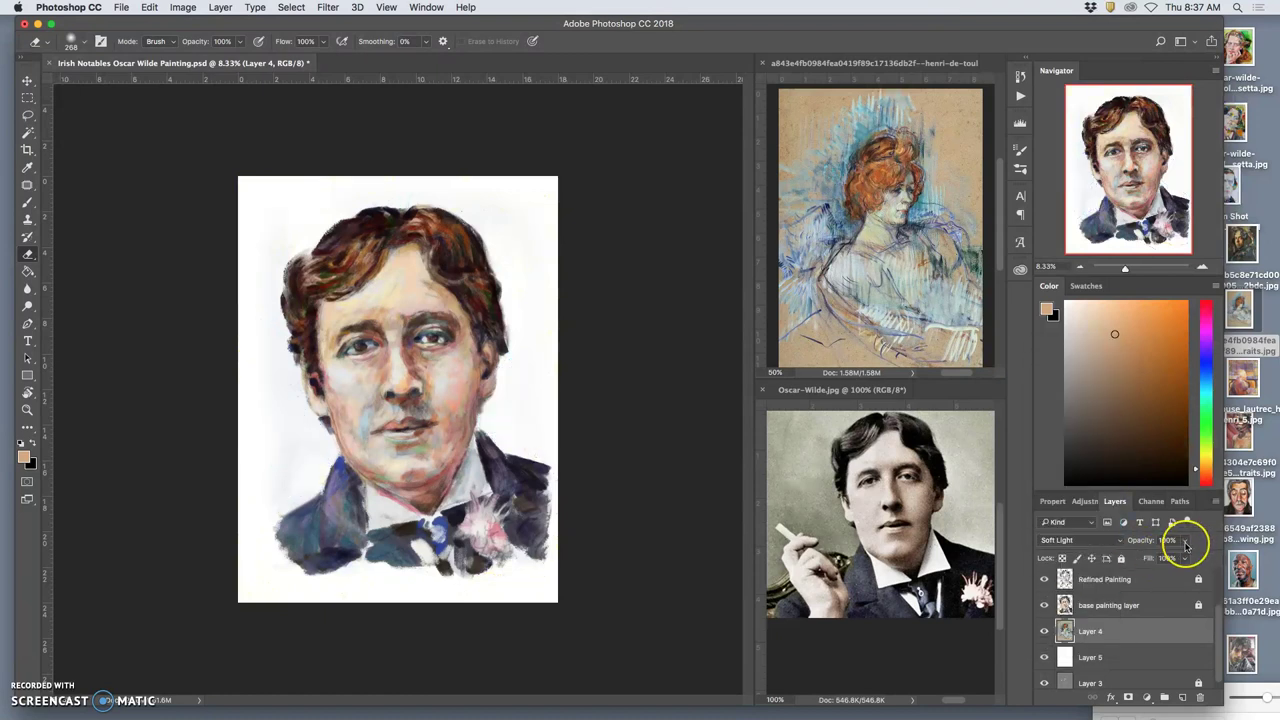
left_click_drag(1186, 547, 1153, 558)
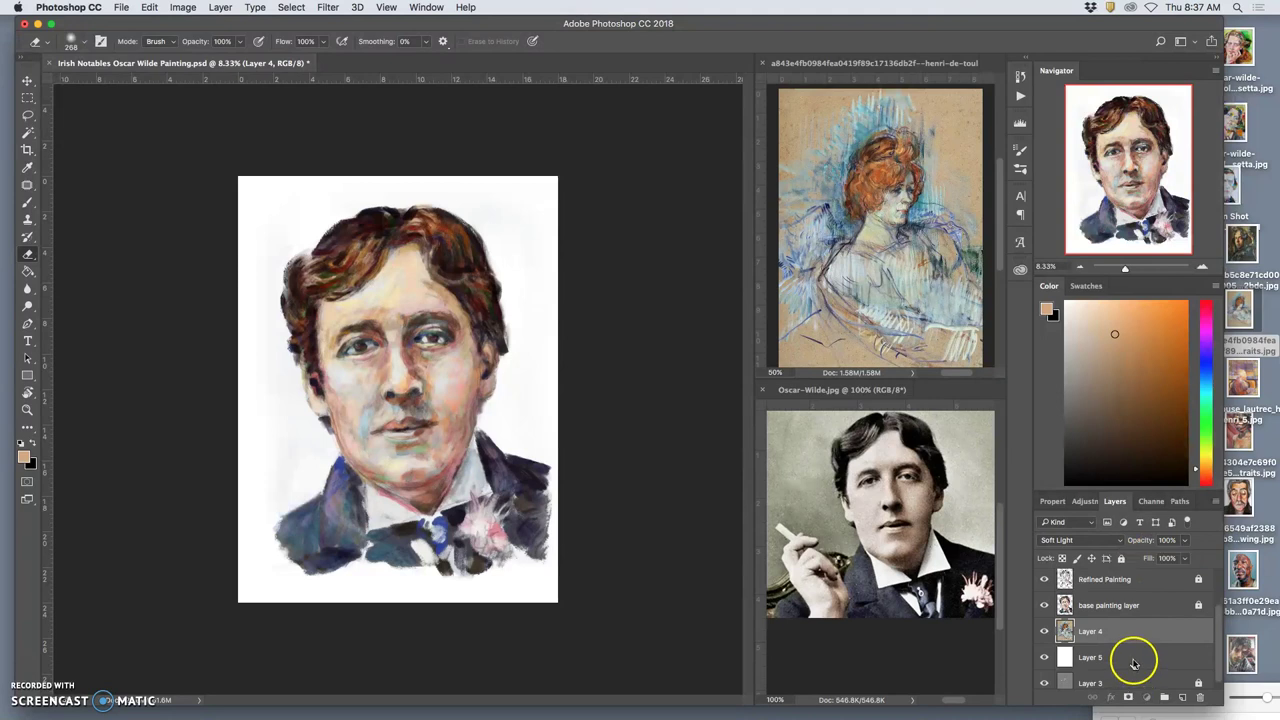
- Lower the white Layer 5's opacity to 17% and compare the portrait with that layer hidden and shown
left_click(1134, 659)
left_click(1184, 541)
mouse_move(1180, 558)
left_mouse_down()
mouse_move(1125, 558)
mouse_move(1138, 561)
left_mouse_up()
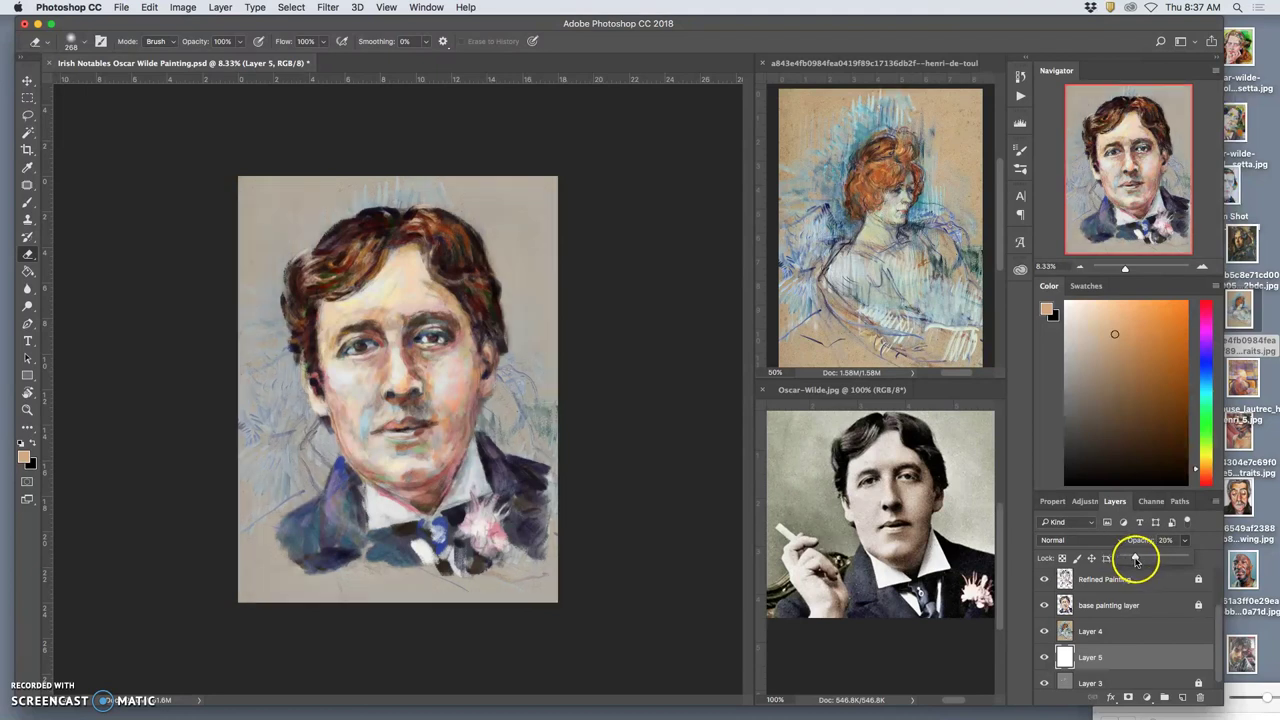
left_click_drag(1133, 561, 1133, 561)
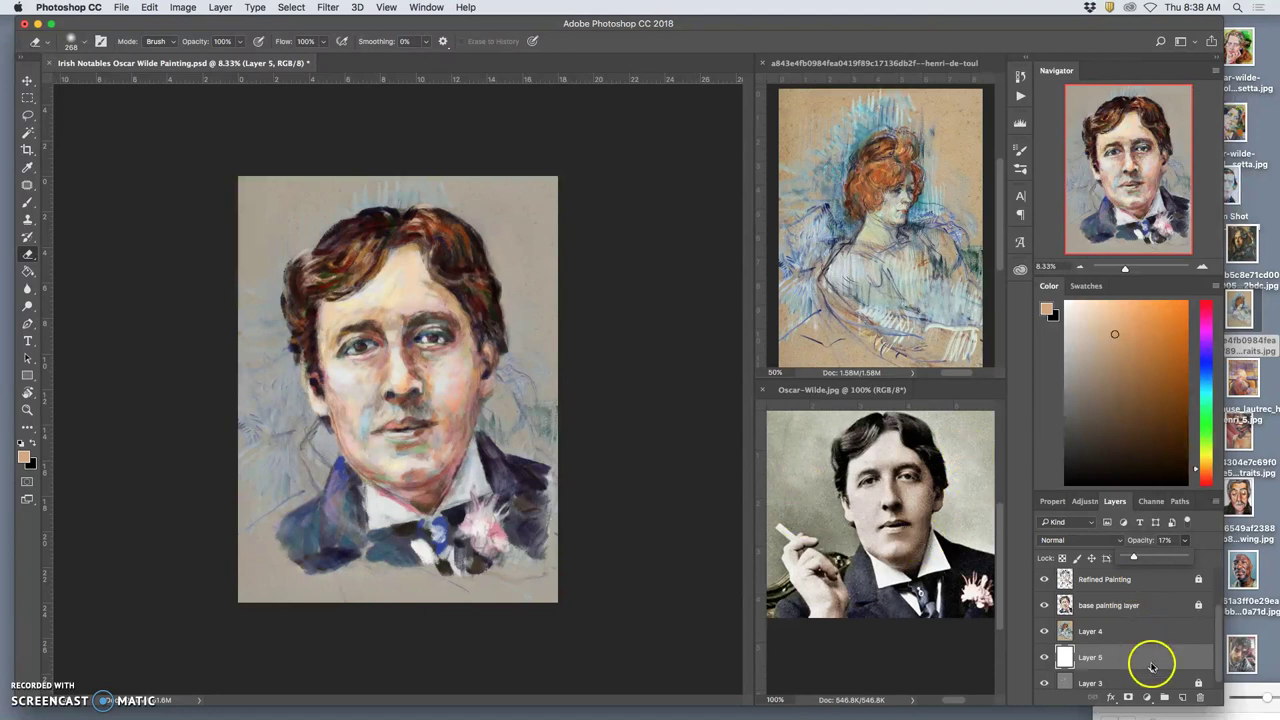
left_click(1097, 657)
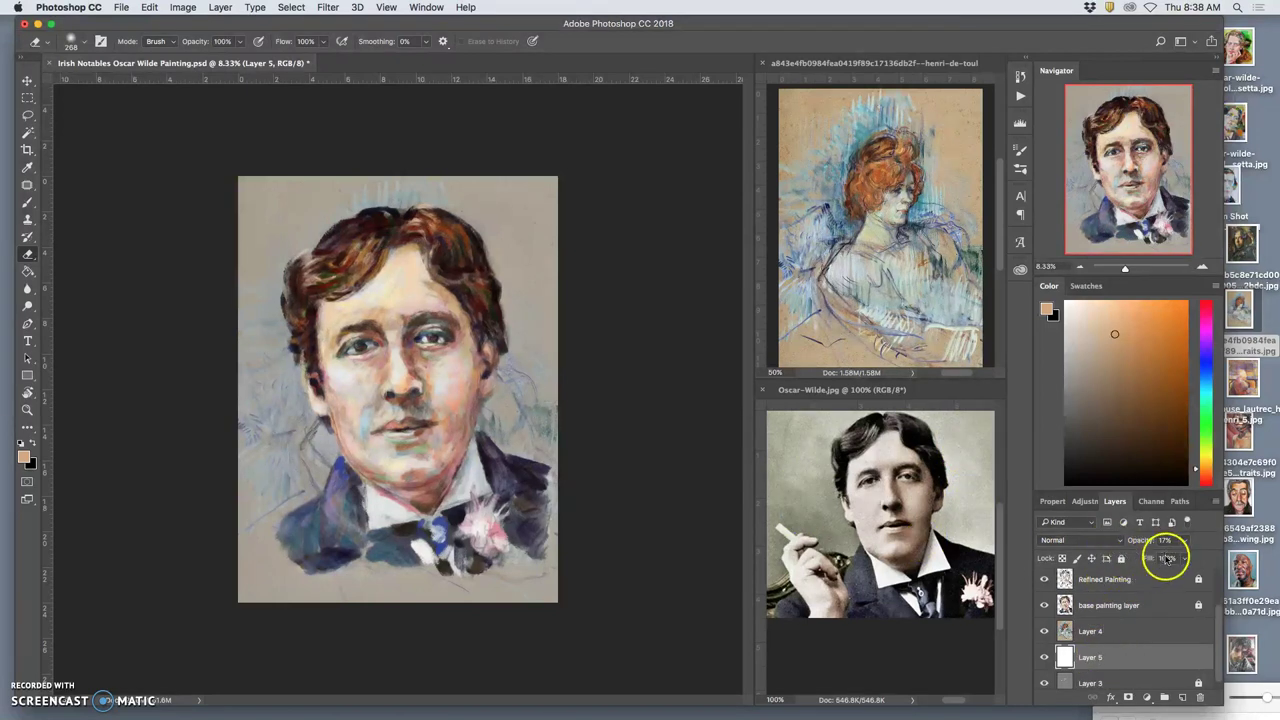
left_click(1044, 657)
left_click(1044, 657)
- Set Layer 4's blend mode to Overlay and the white Layer 5's opacity to about 26%
left_click(1098, 634)
left_click(1072, 538)
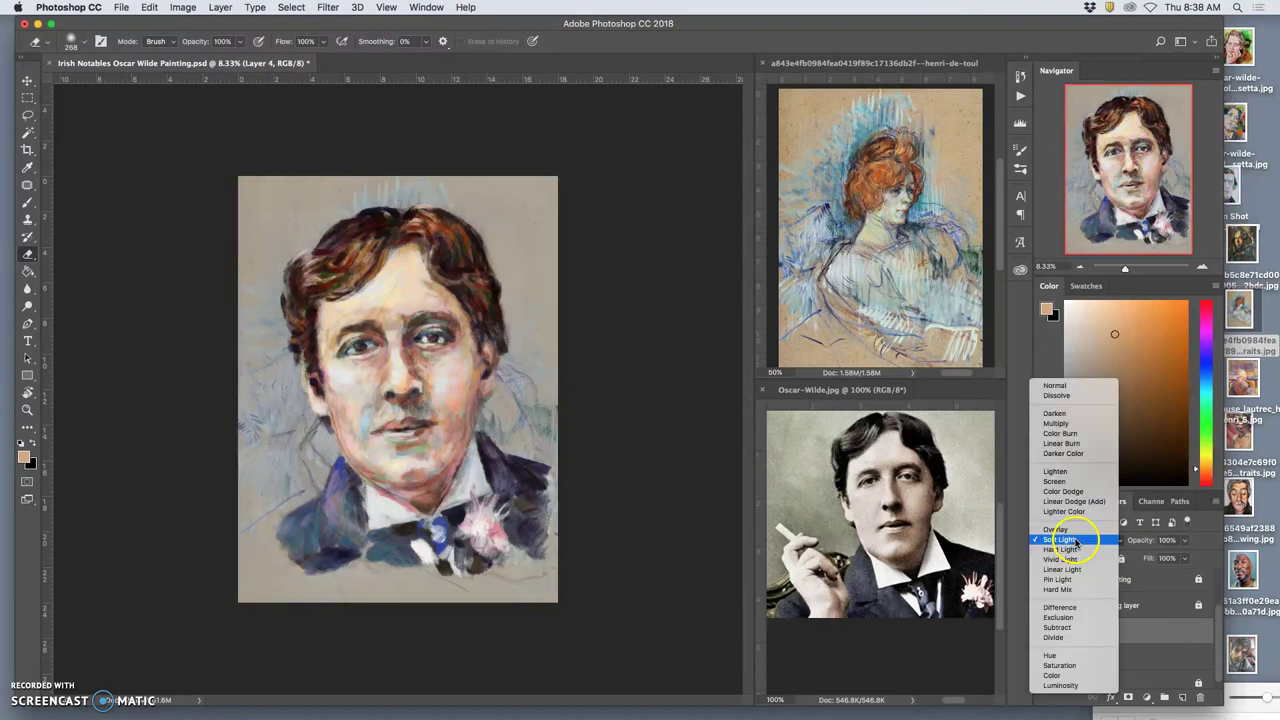
left_click(1056, 529)
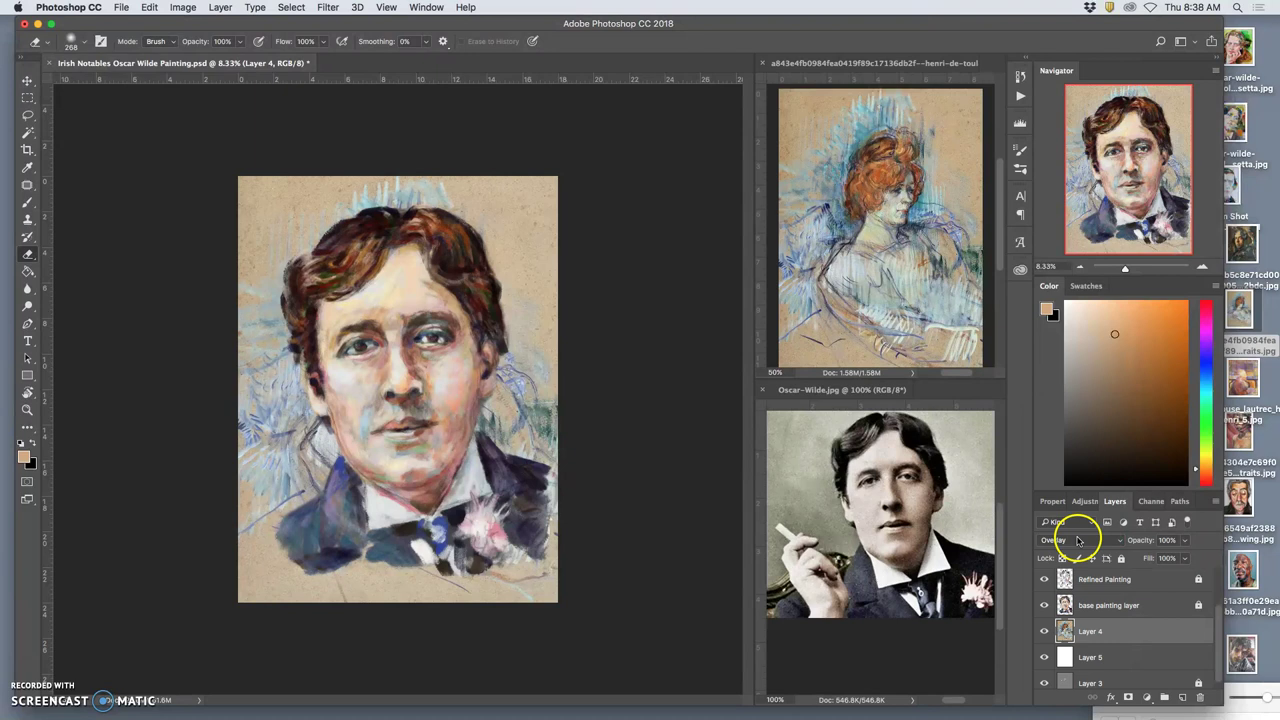
left_click(1100, 660)
left_click(1184, 541)
left_click_drag(1171, 559, 1172, 559)
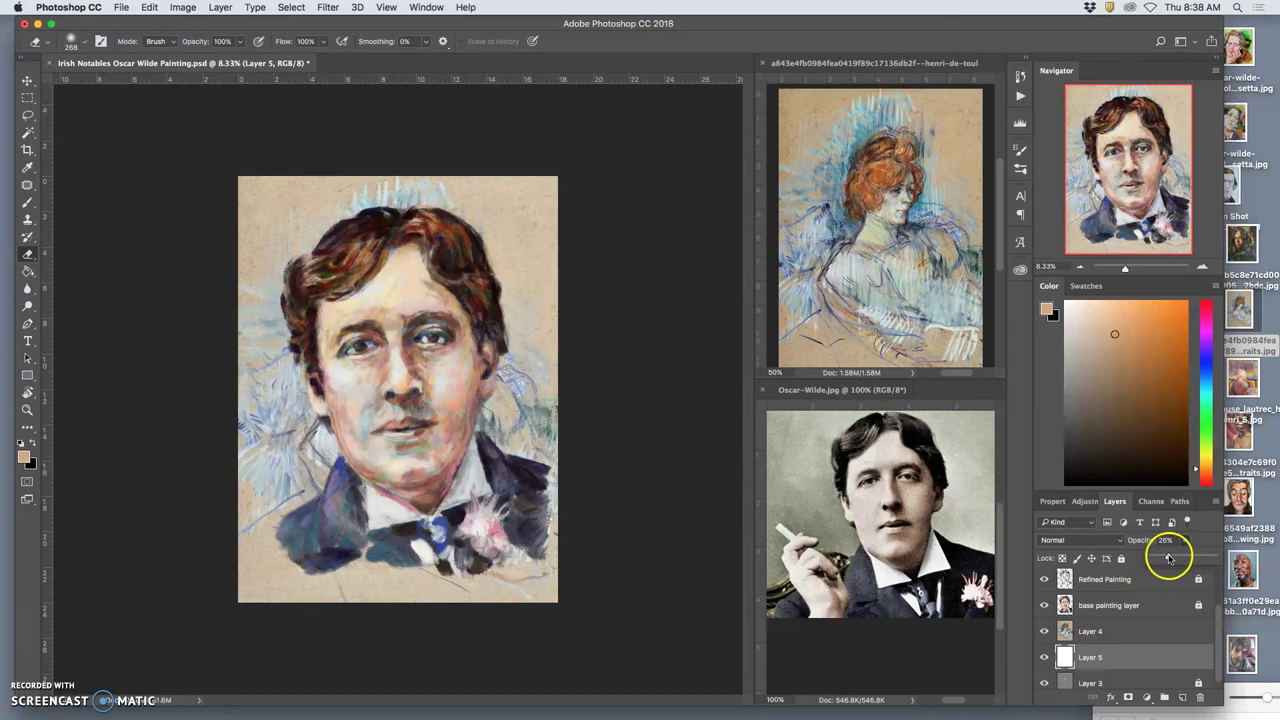
- Lock Layer 4 and the white Layer 5
left_click(1165, 630)
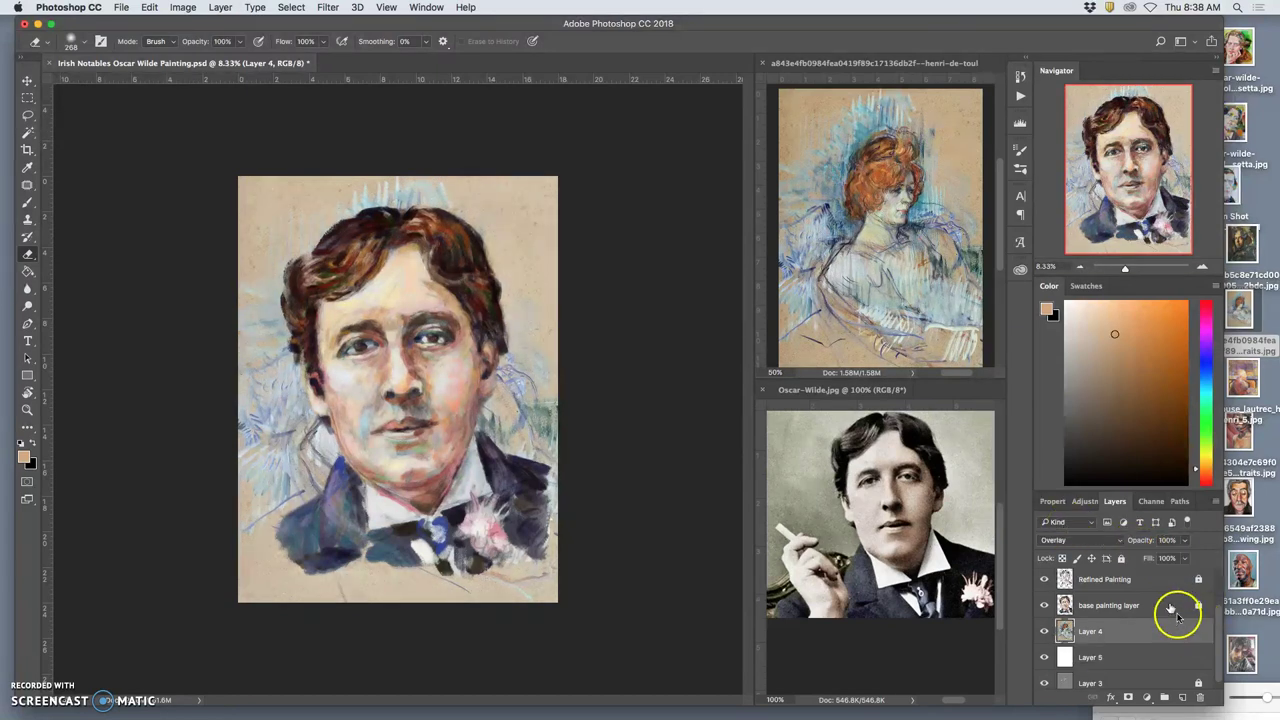
left_click(1155, 655)
left_click(1121, 558)
- Select Layer 5 copy 3 and compare the portrait with Layer 0 copy 3 hidden and shown
scroll(1147, 604, "up", 2)
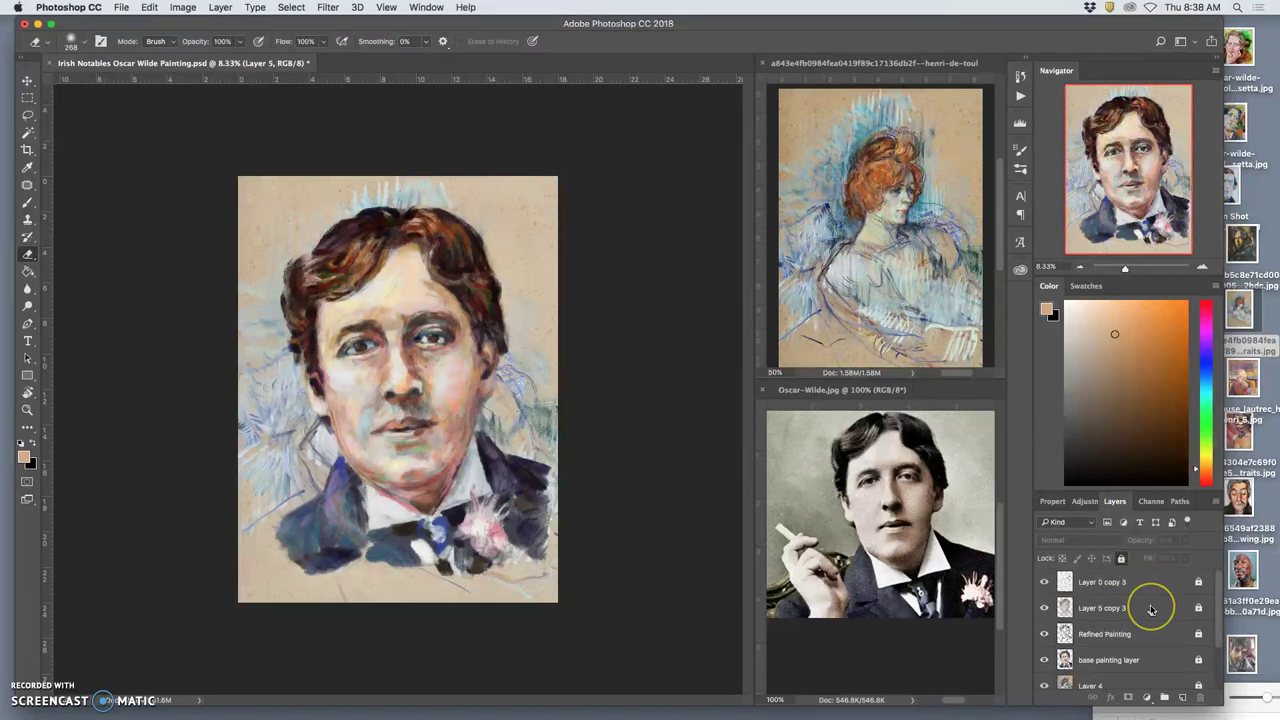
left_click(1151, 609)
left_click(1044, 582)
left_click(1044, 582)
left_click(1045, 582)
left_click(1046, 582)
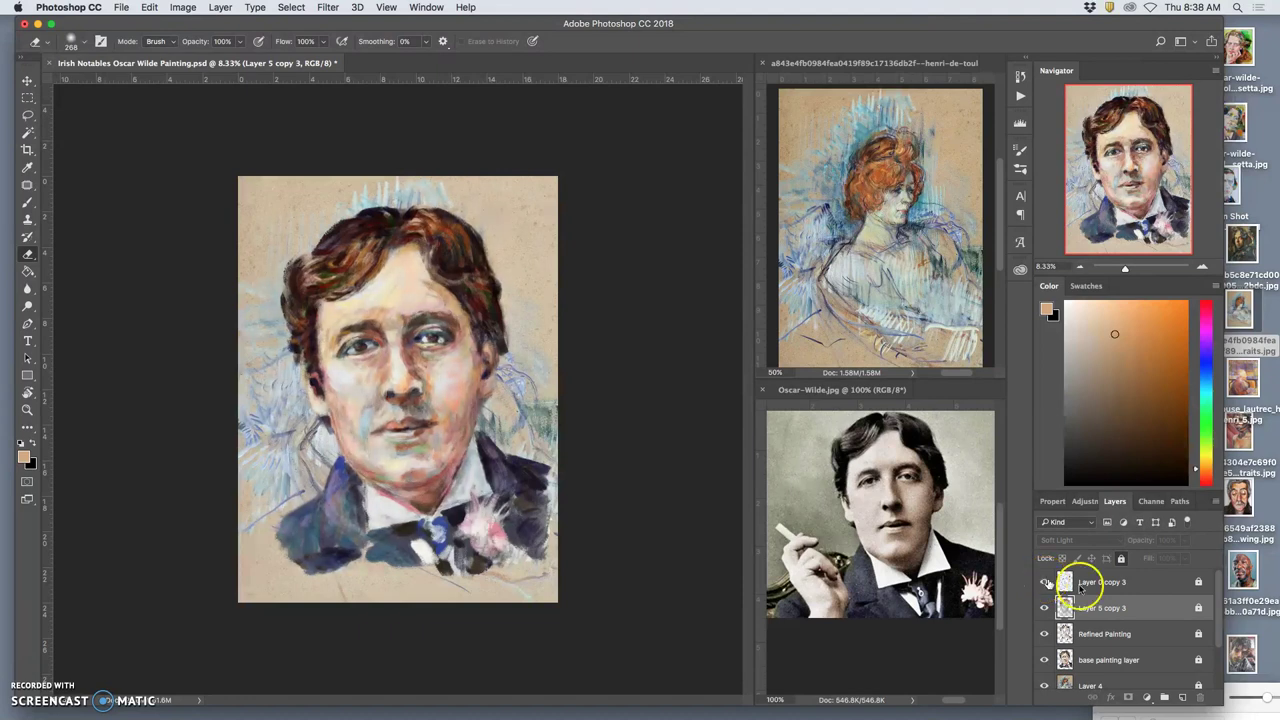
- Add a new layer directly above Layer 5 copy 3, name it Finishing Painting, and give it an Orange color label
left_click(1183, 697)
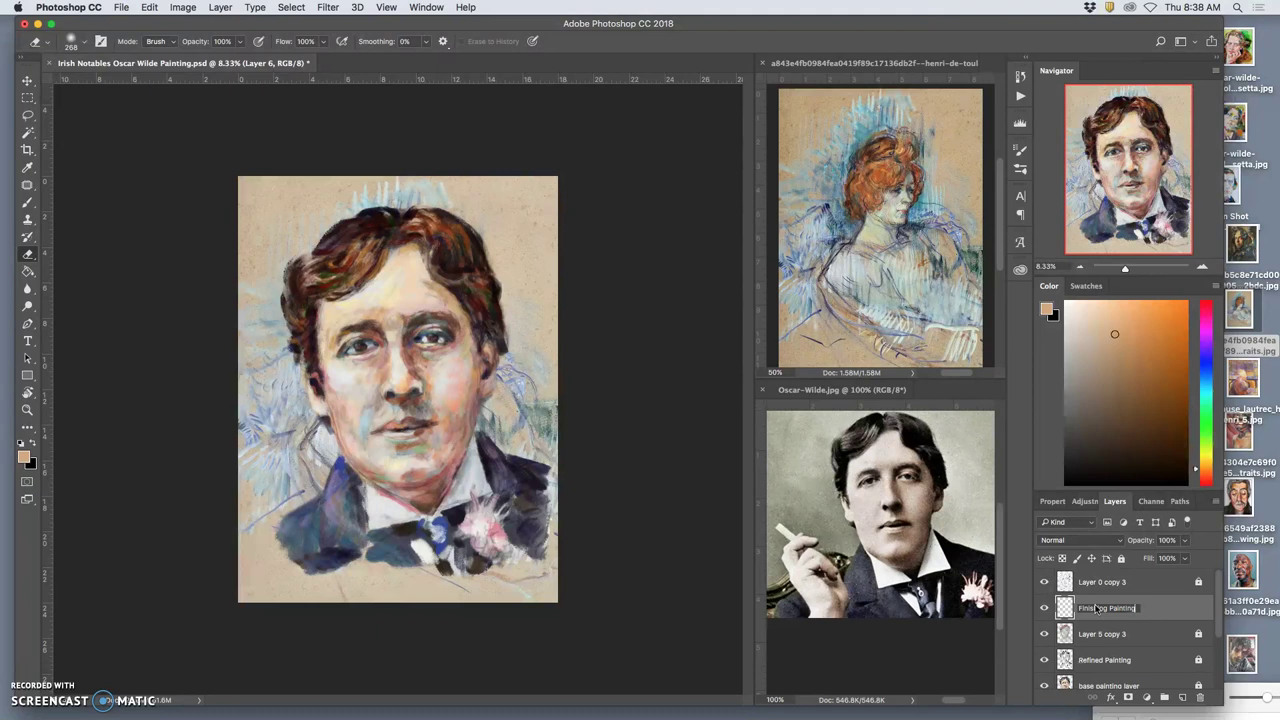
key("Return")
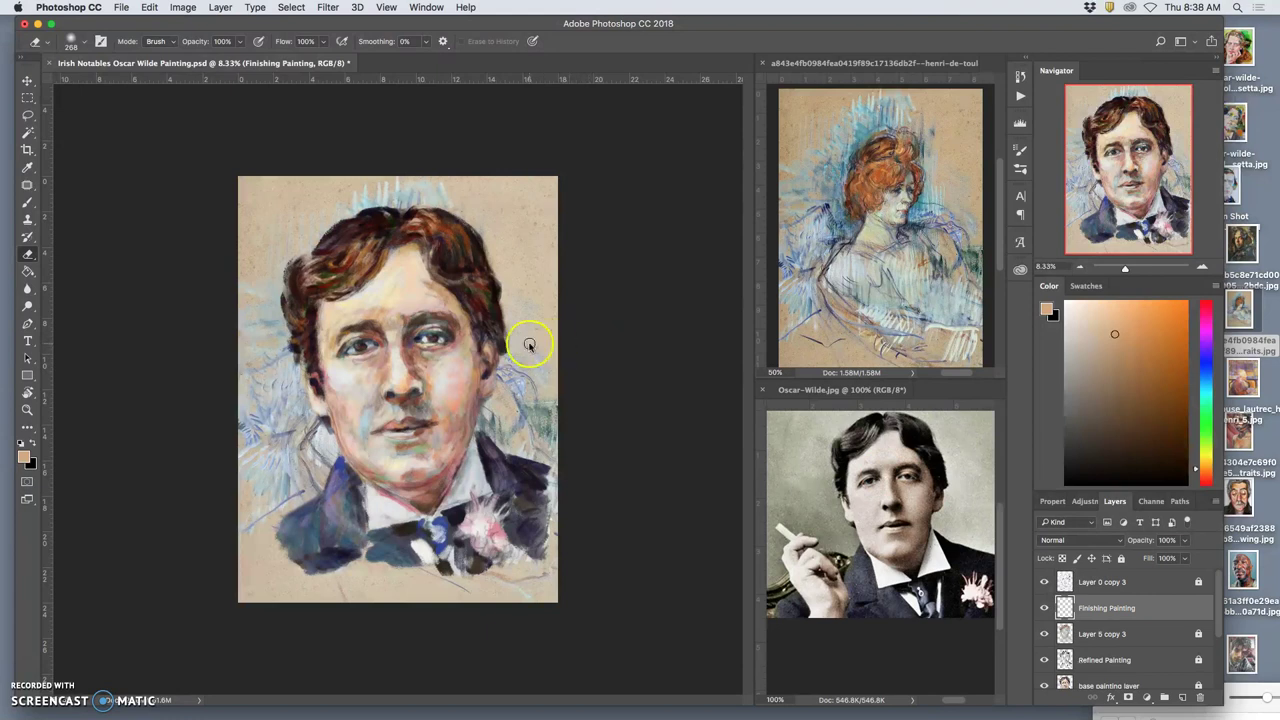
right_click(1045, 605)
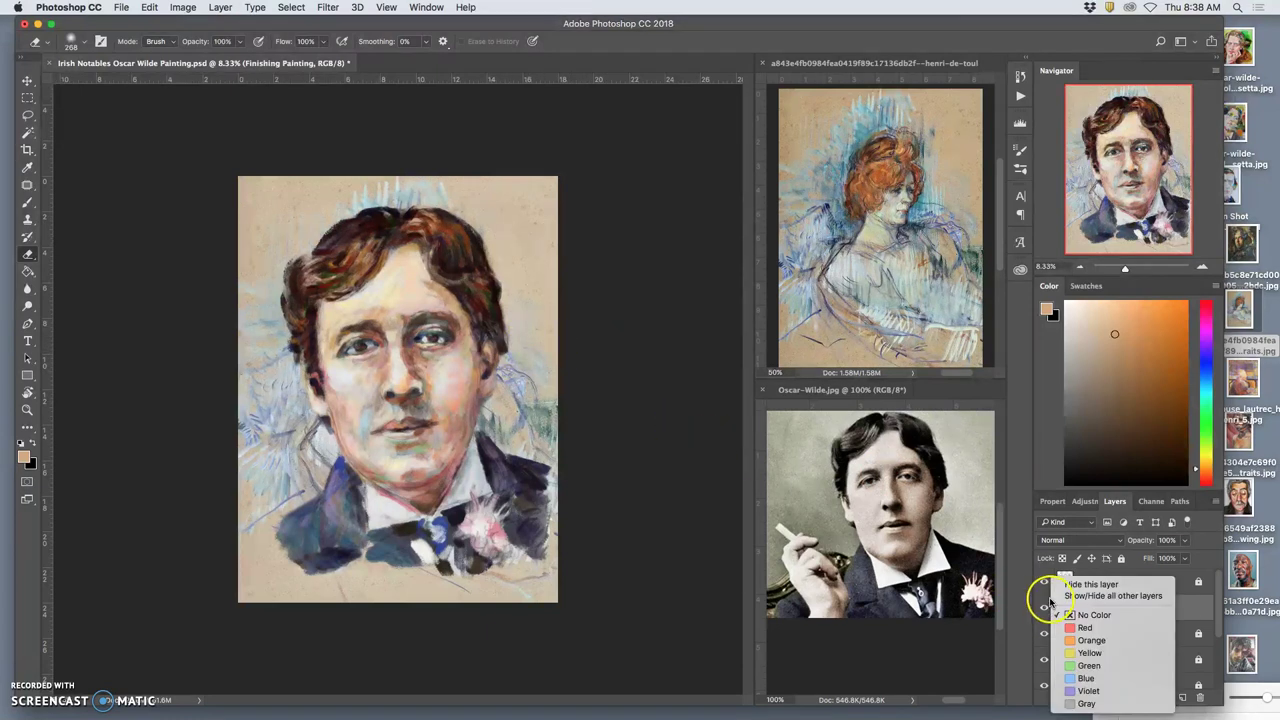
left_click(1082, 640)
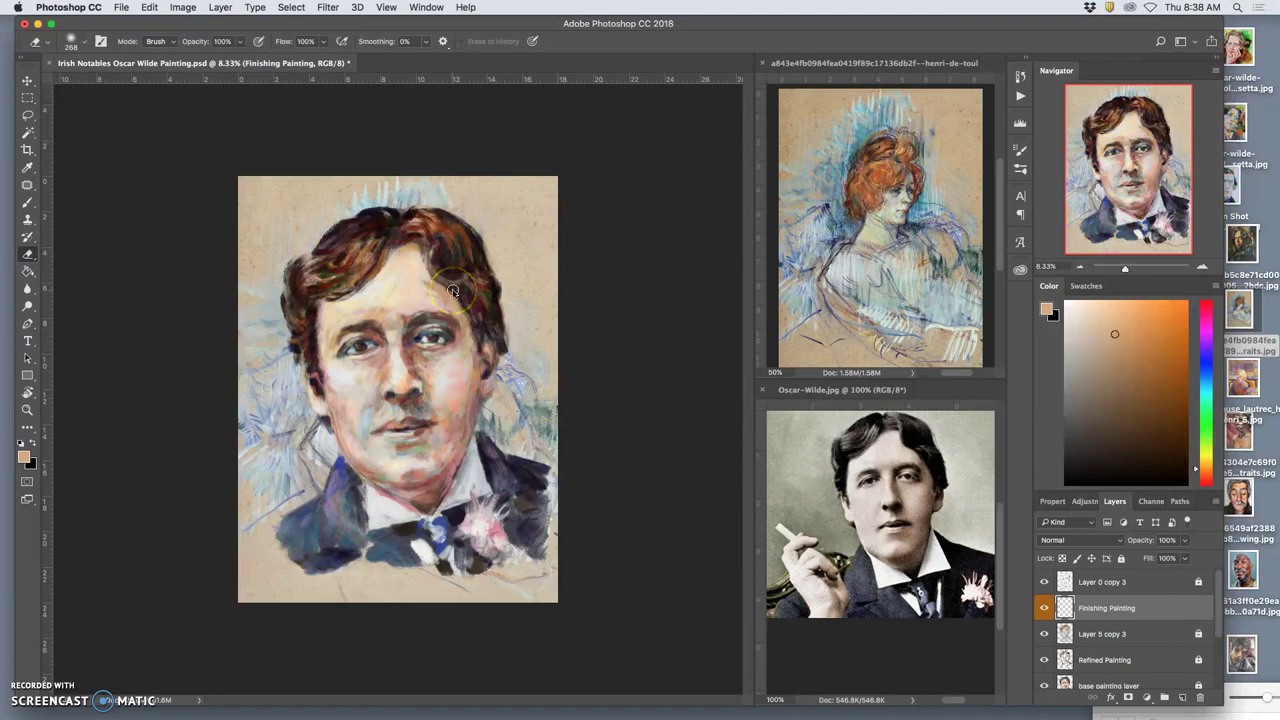
- Examine the portrait's brushwork up close at 50% zoom, from the nose and cheek to the forehead and hair
key("super+equal")
key("super+equal")
key("super+equal")
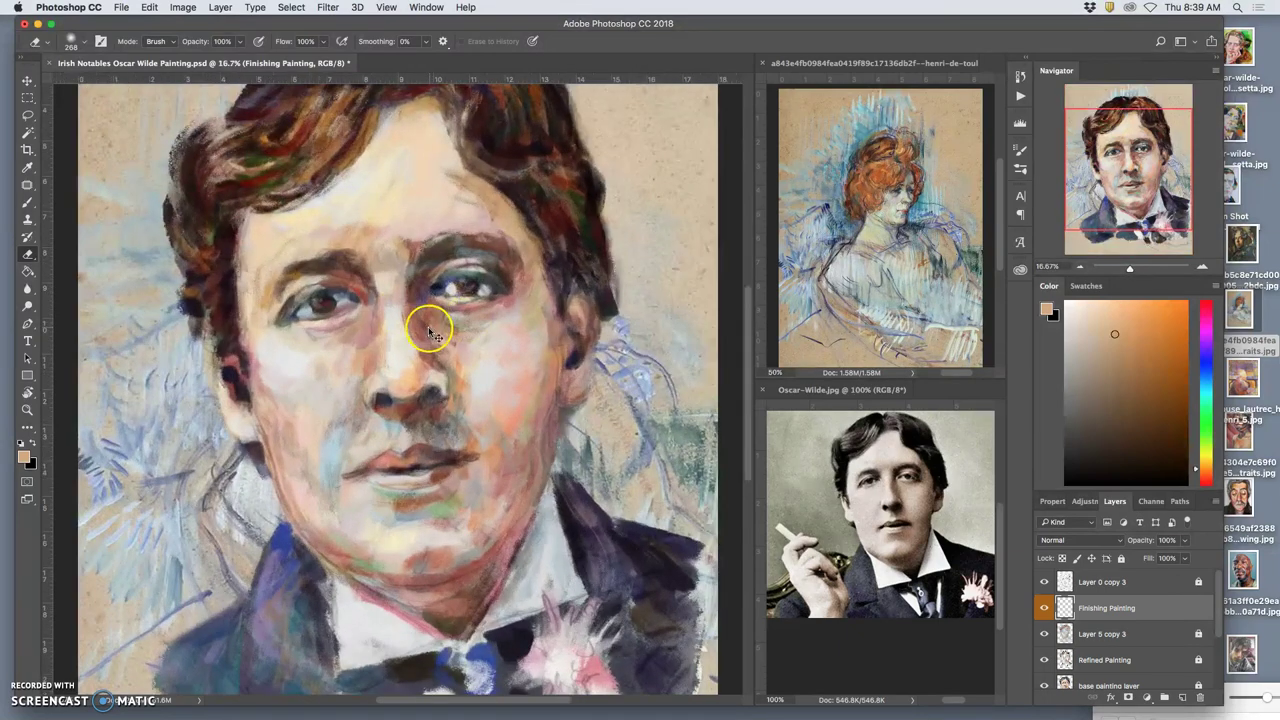
key("super+equal")
key("super+equal")
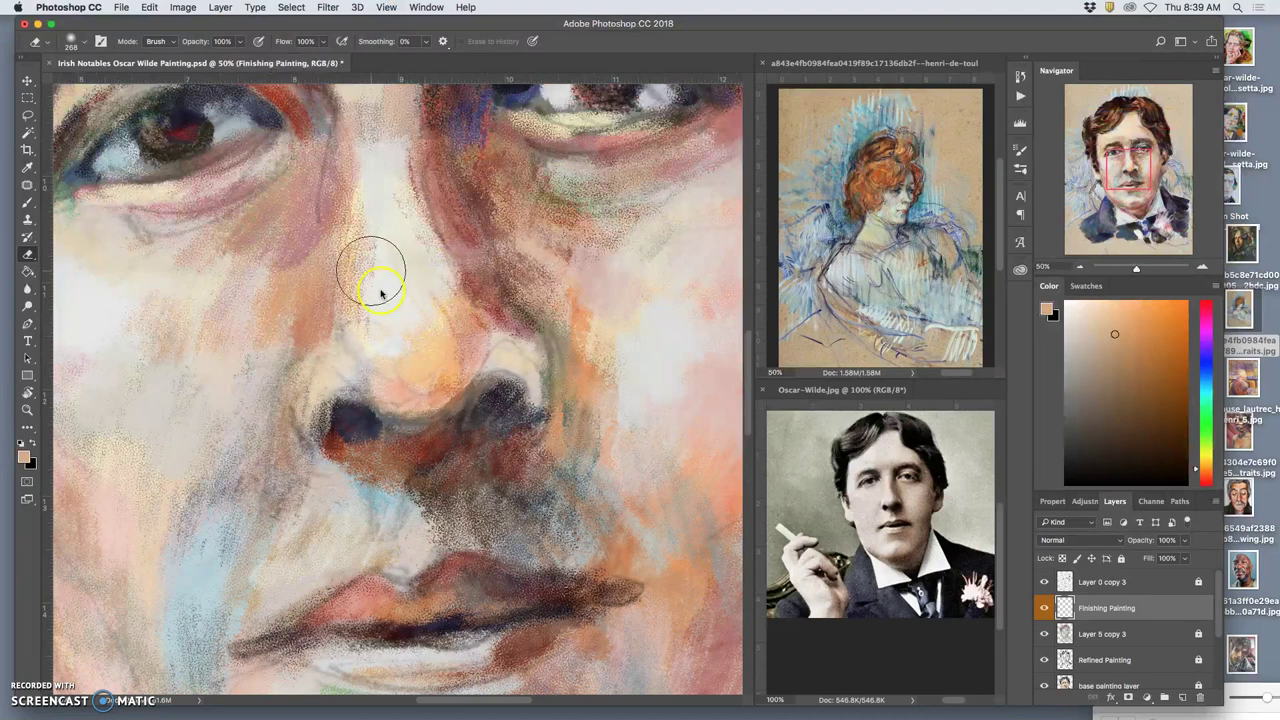
scroll(310, 470, "left", 5)
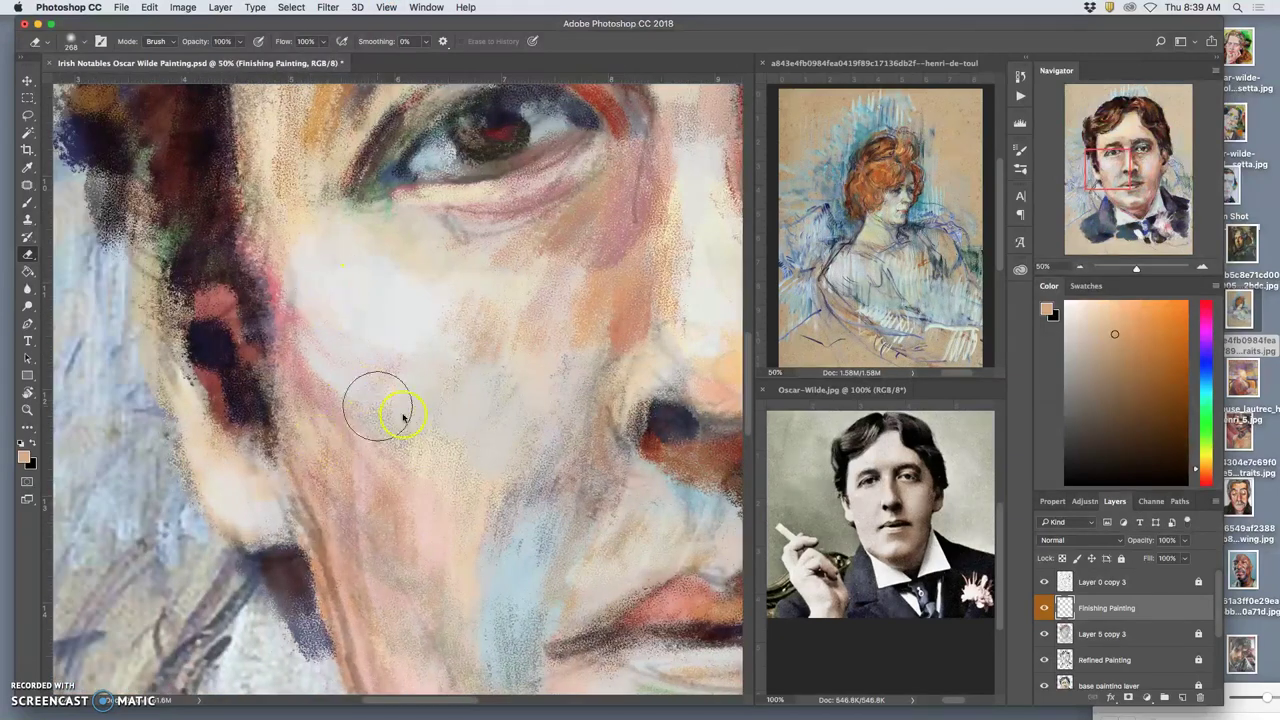
scroll(340, 440, "up", 10)
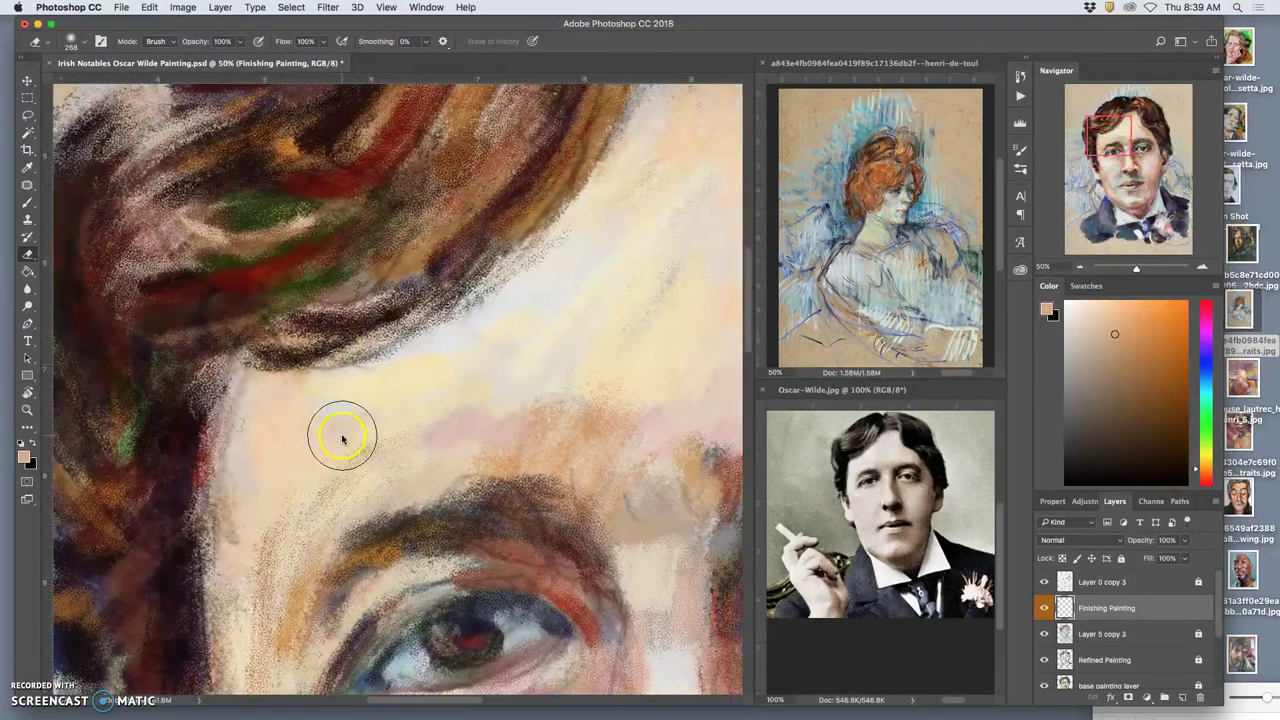
- Examine the hair and face strokes in the Toulouse-Lautrec reference at 100% zoom beside the portrait's forehead
left_click(862, 76)
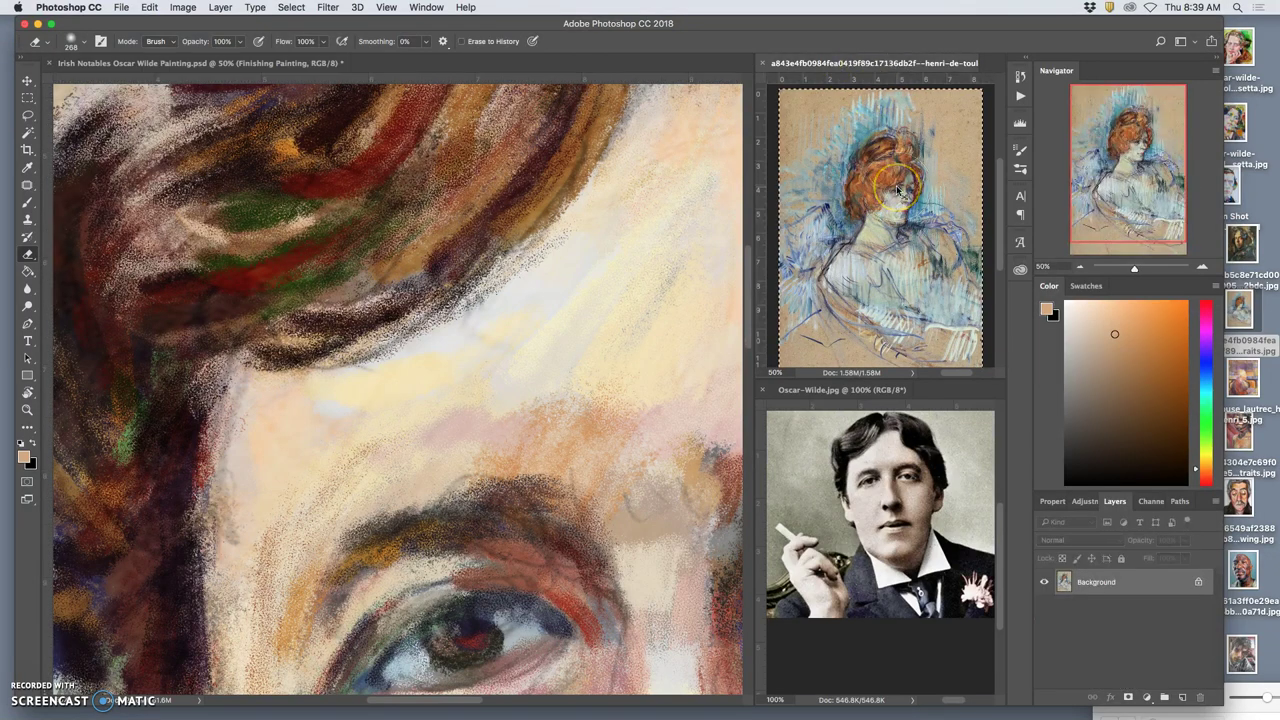
scroll(915, 215, "up", 3)
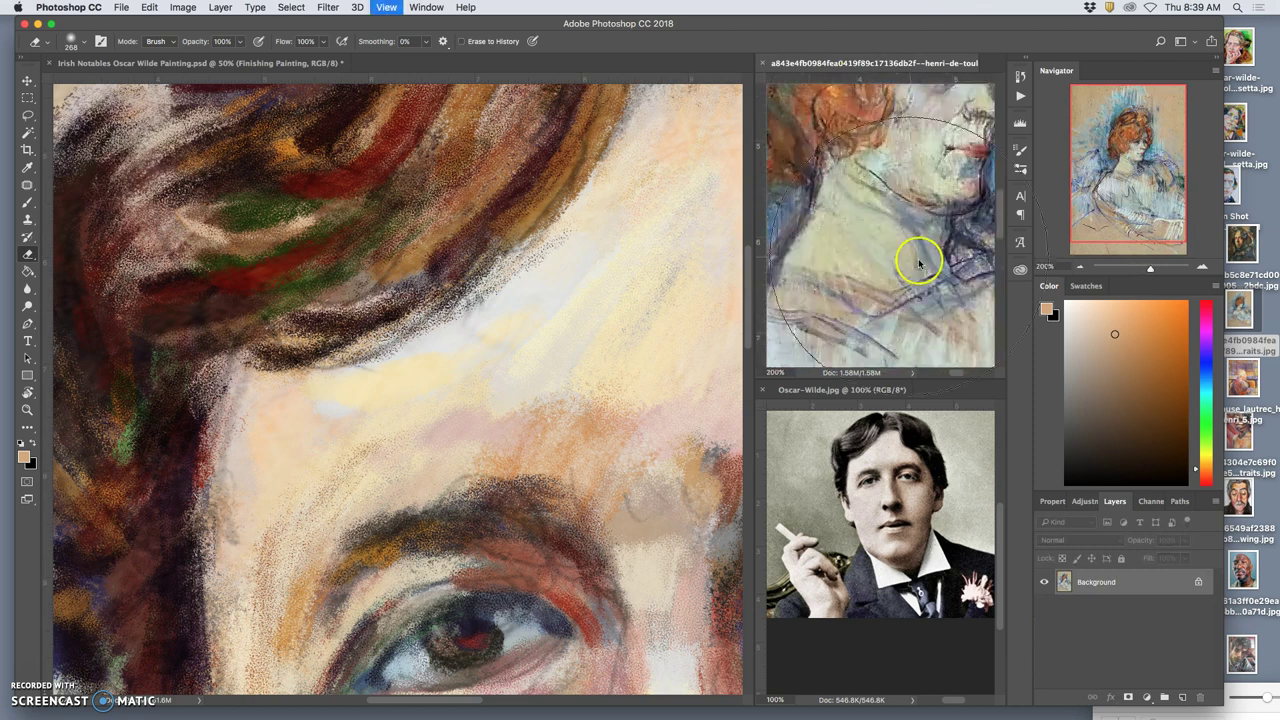
scroll(903, 256, "up", 5)
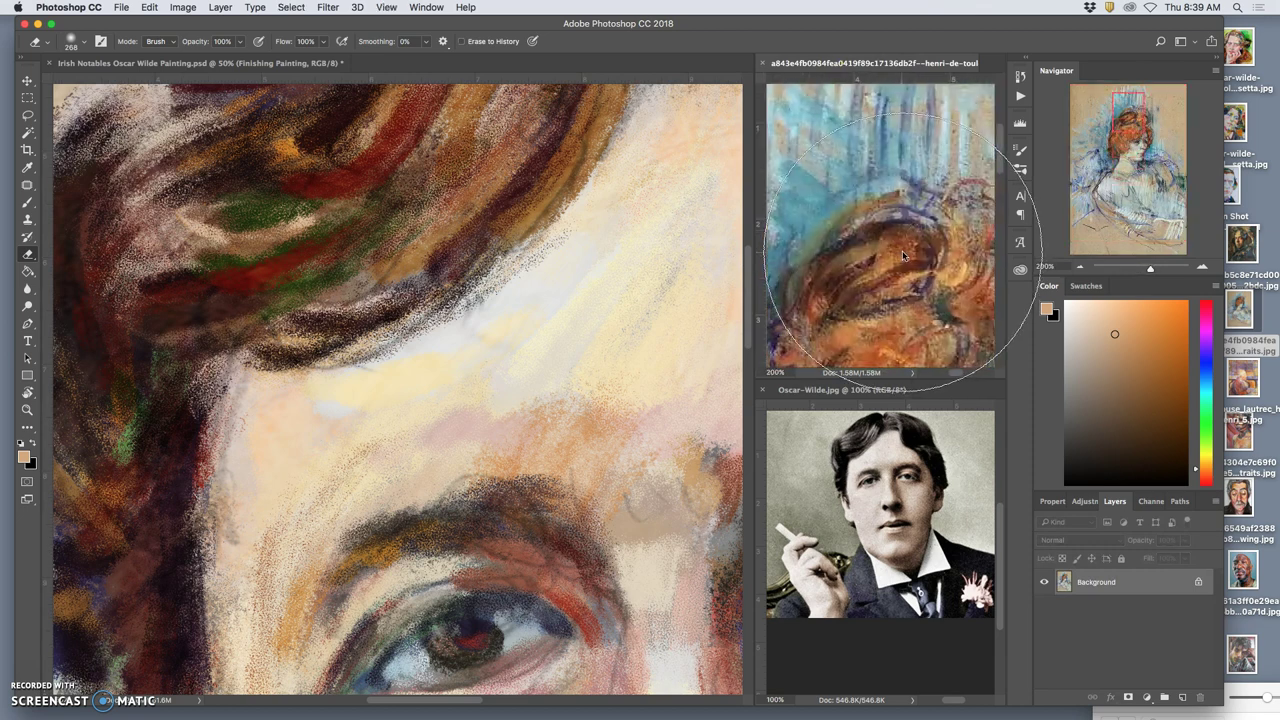
key("super+minus")
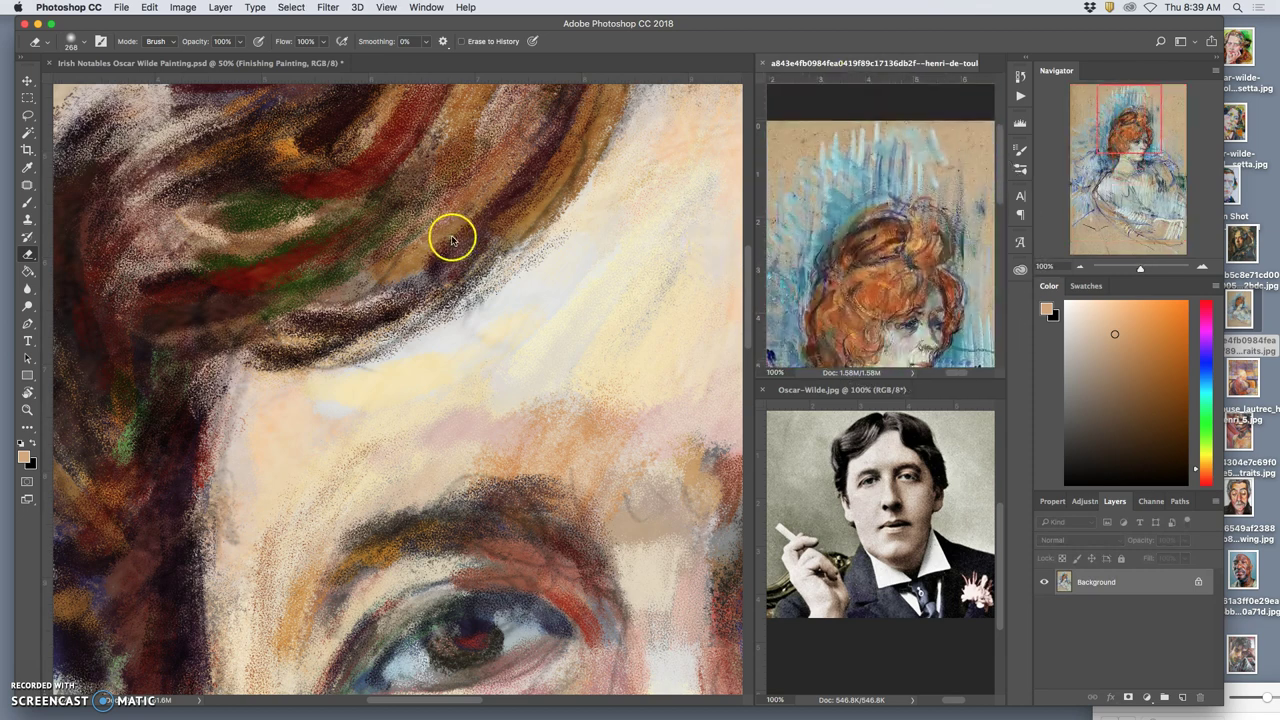
key("super+minus")
key("super+plus")
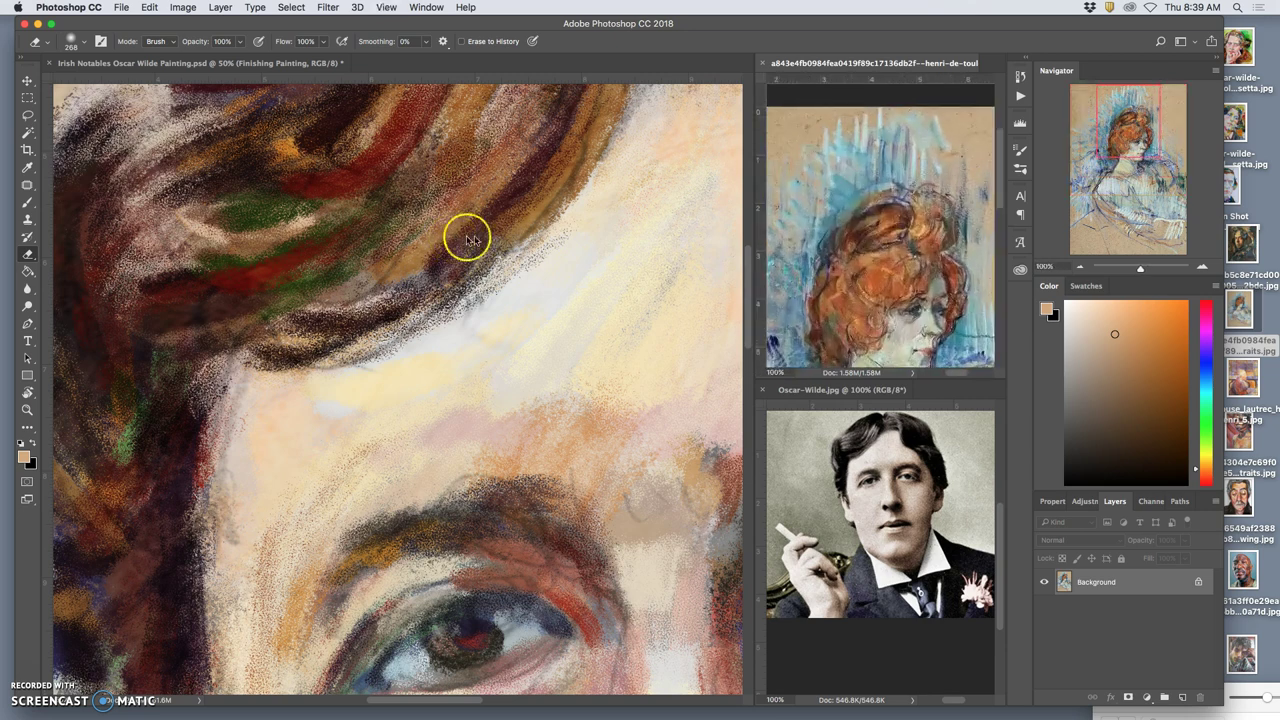
scroll(800, 250, "up", 3)
scroll(853, 262, "down", 1)
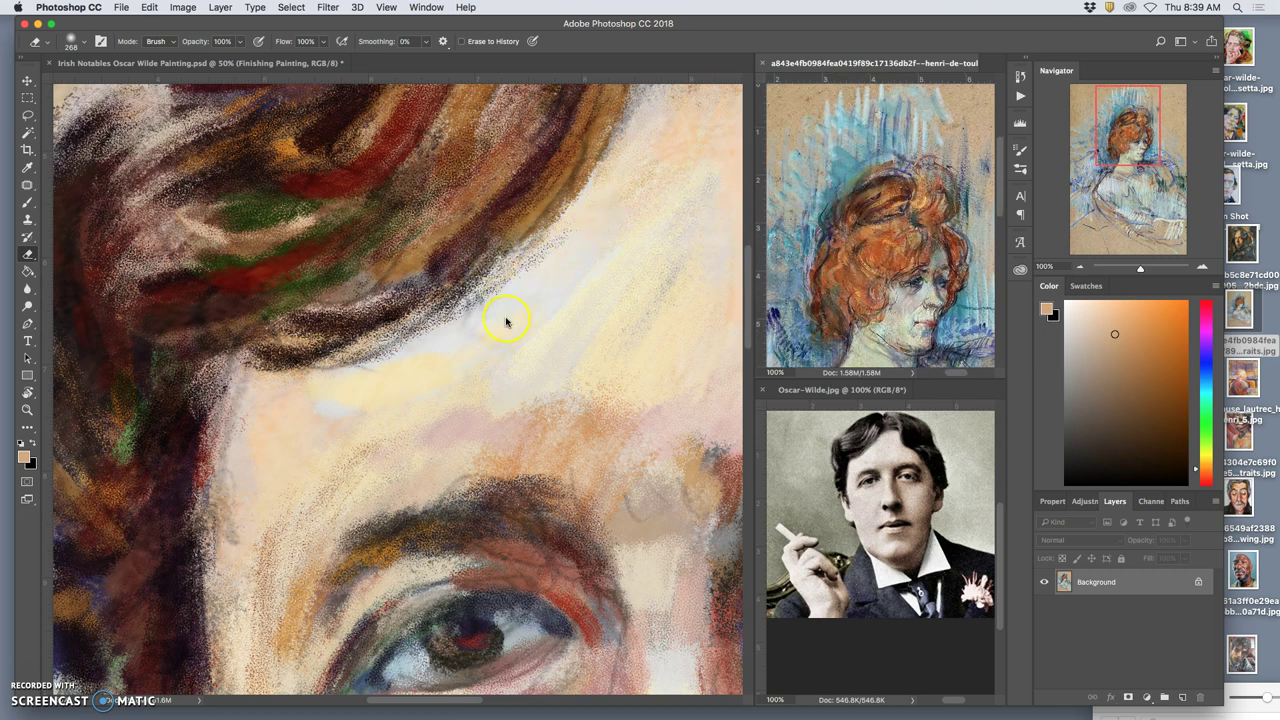
scroll(506, 321, "right", 3)
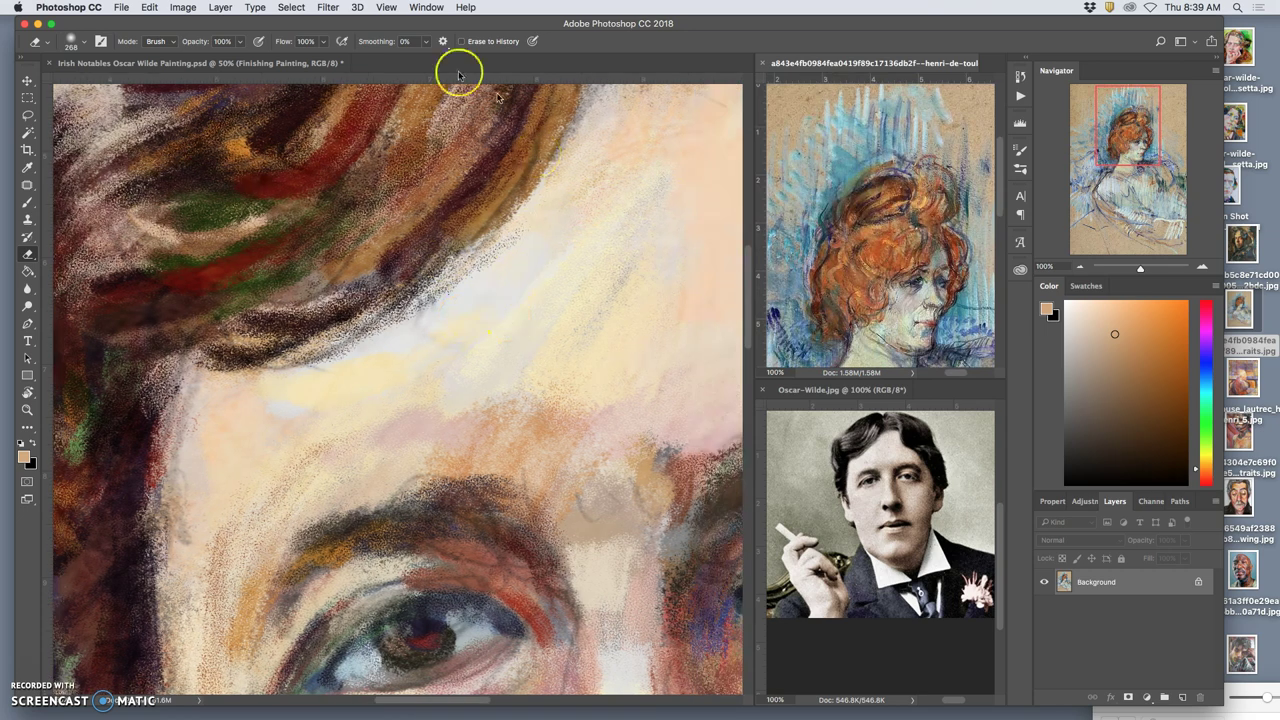
- Examine the whole Oscar Wilde portrait in its own document, reduced to 12.5% zoom
left_click(274, 62)
key("super+minus")
key("super+minus")
key("super+minus")
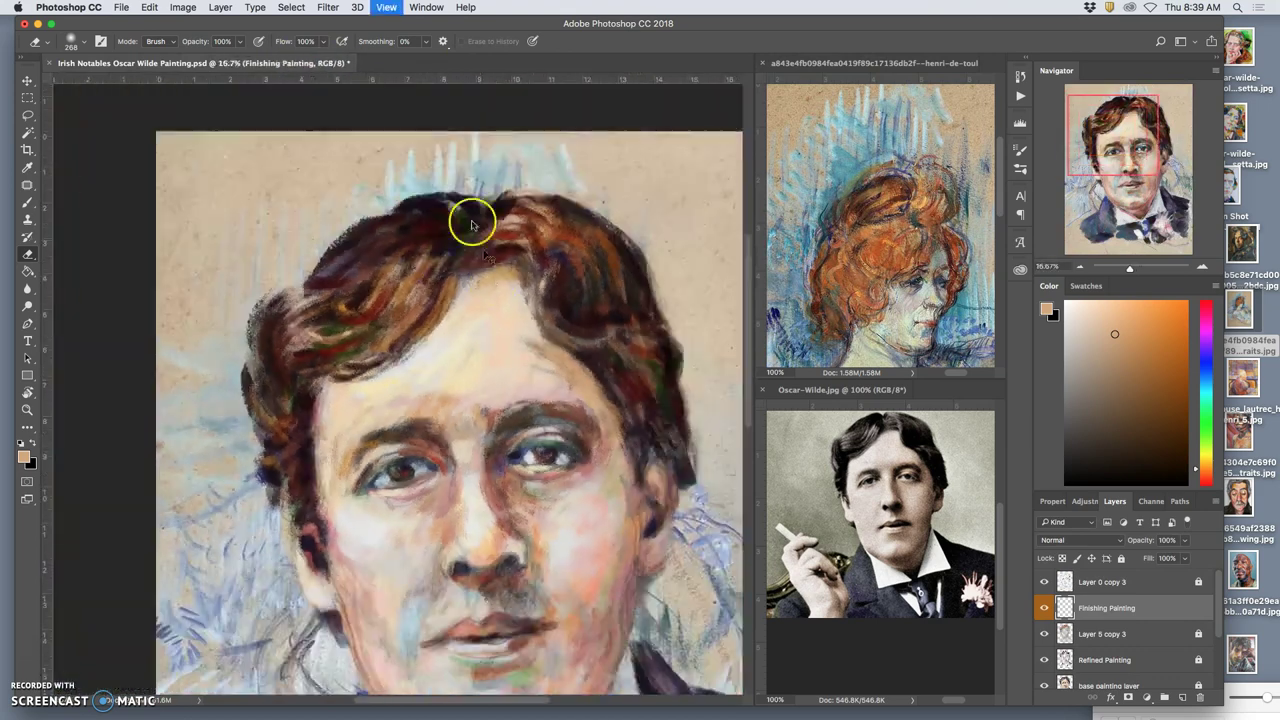
scroll(497, 297, "down", 5)
scroll(497, 297, "up", 8)
key("super+minus")
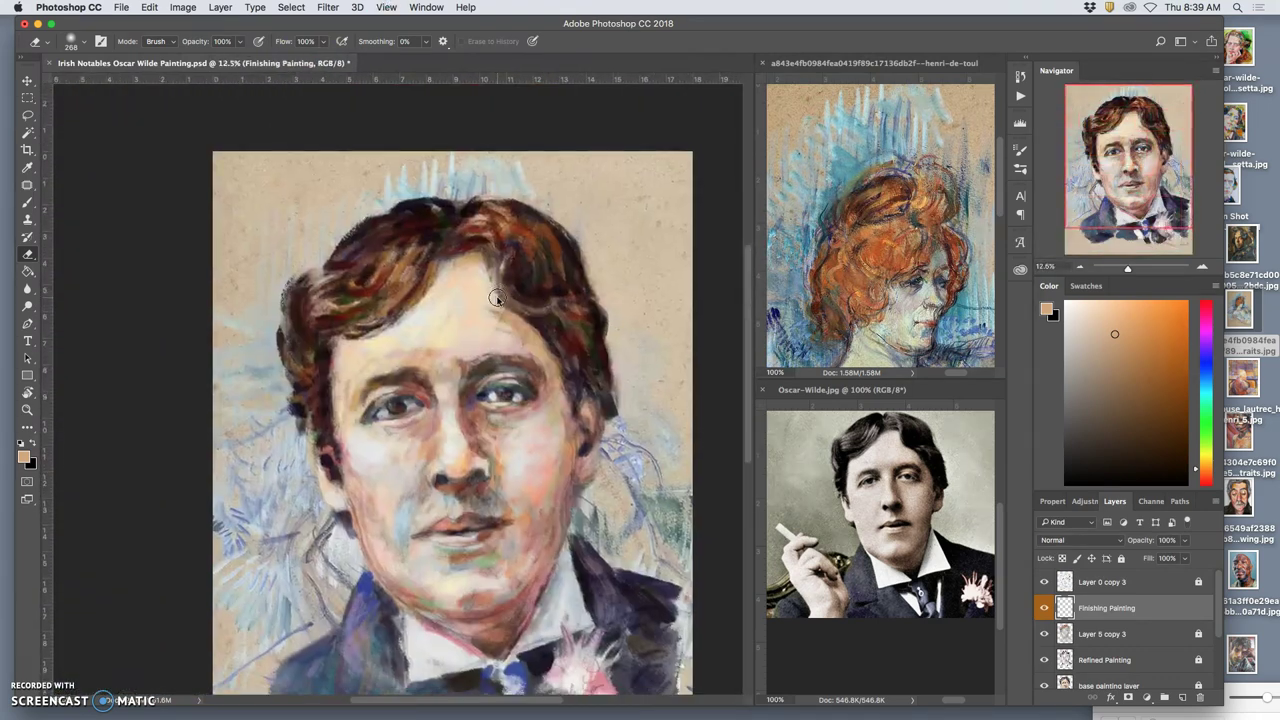
scroll(497, 297, "down", 3)
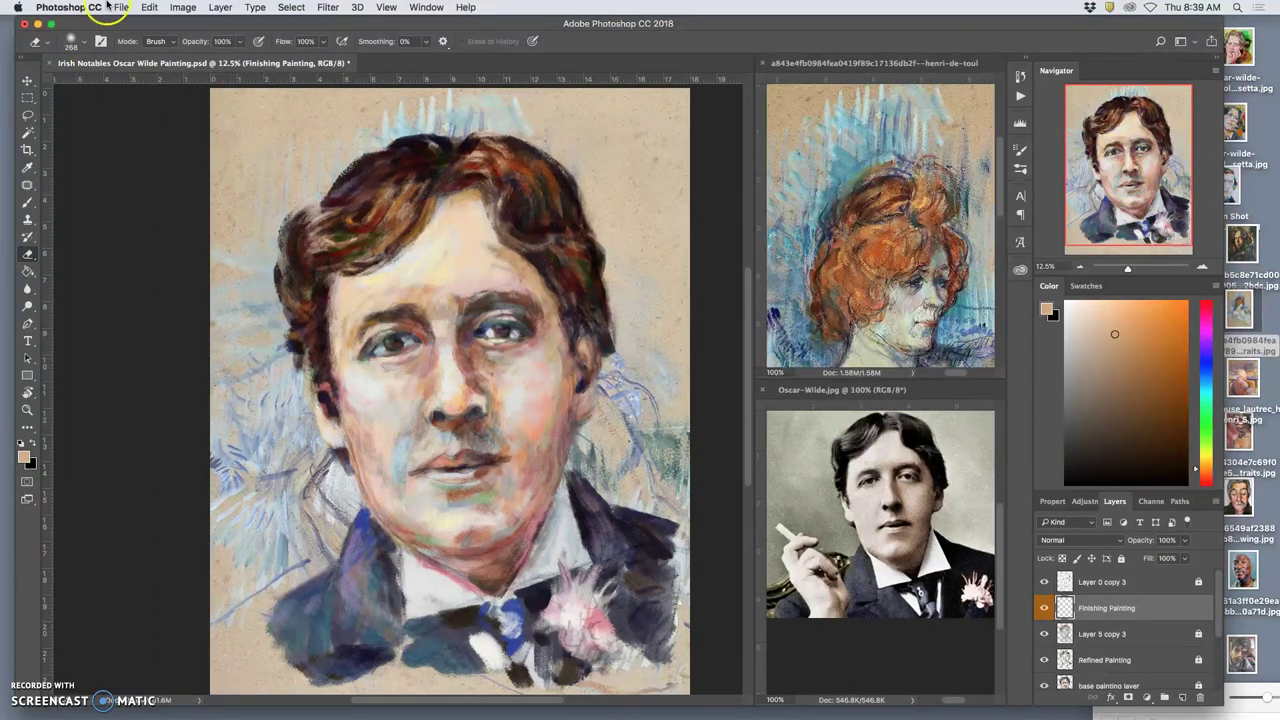
- Reset the colors to default black and white and create a new 1000 by 1000 pixel document with a white background
left_click(20, 444)
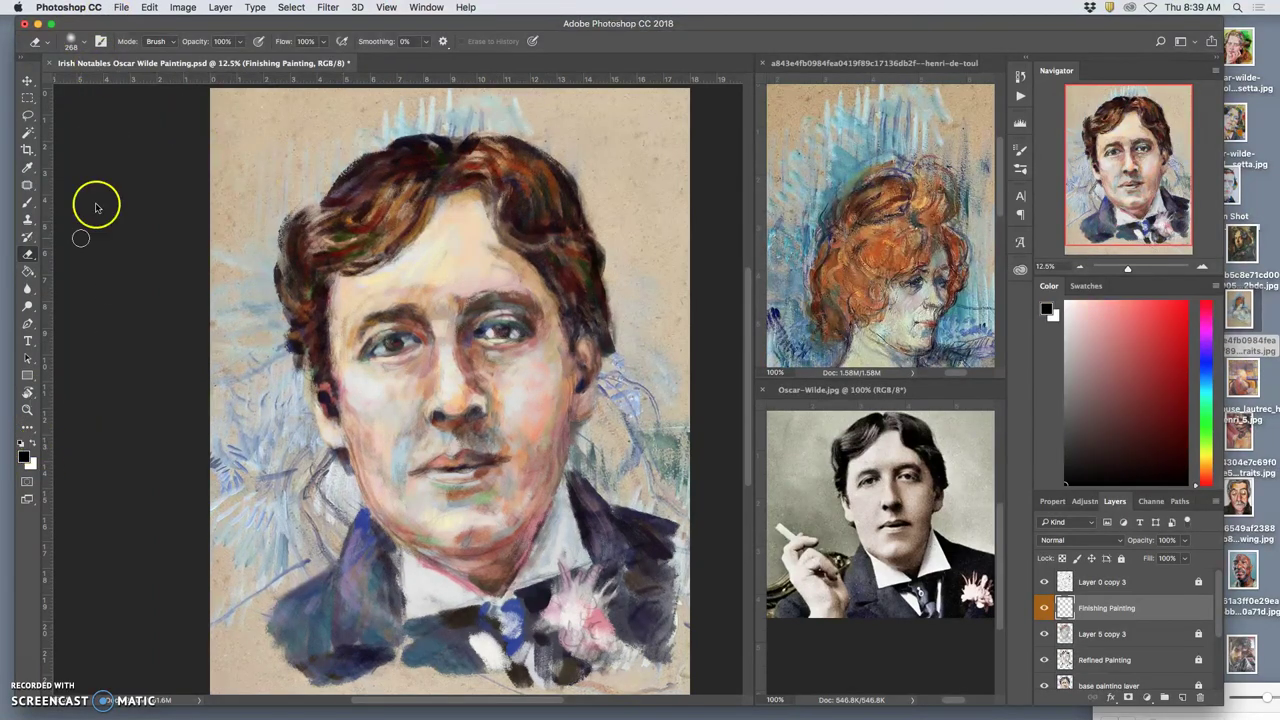
left_click(121, 9)
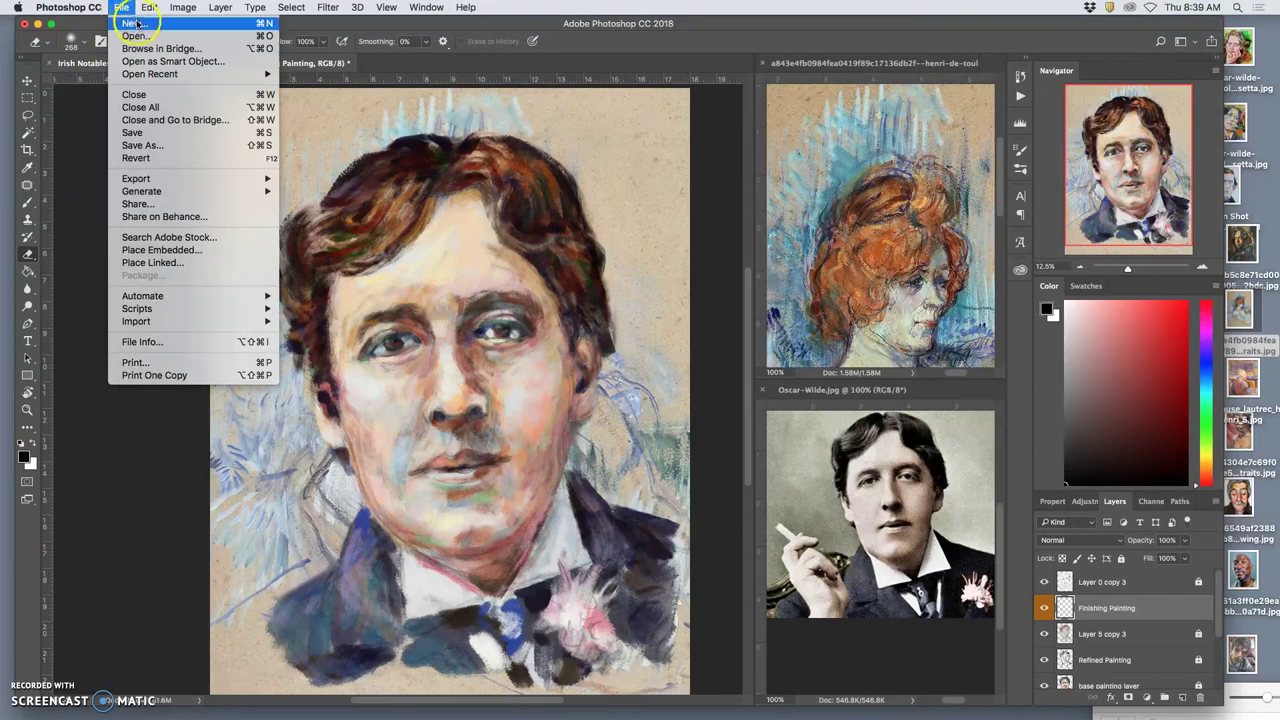
left_click(137, 23)
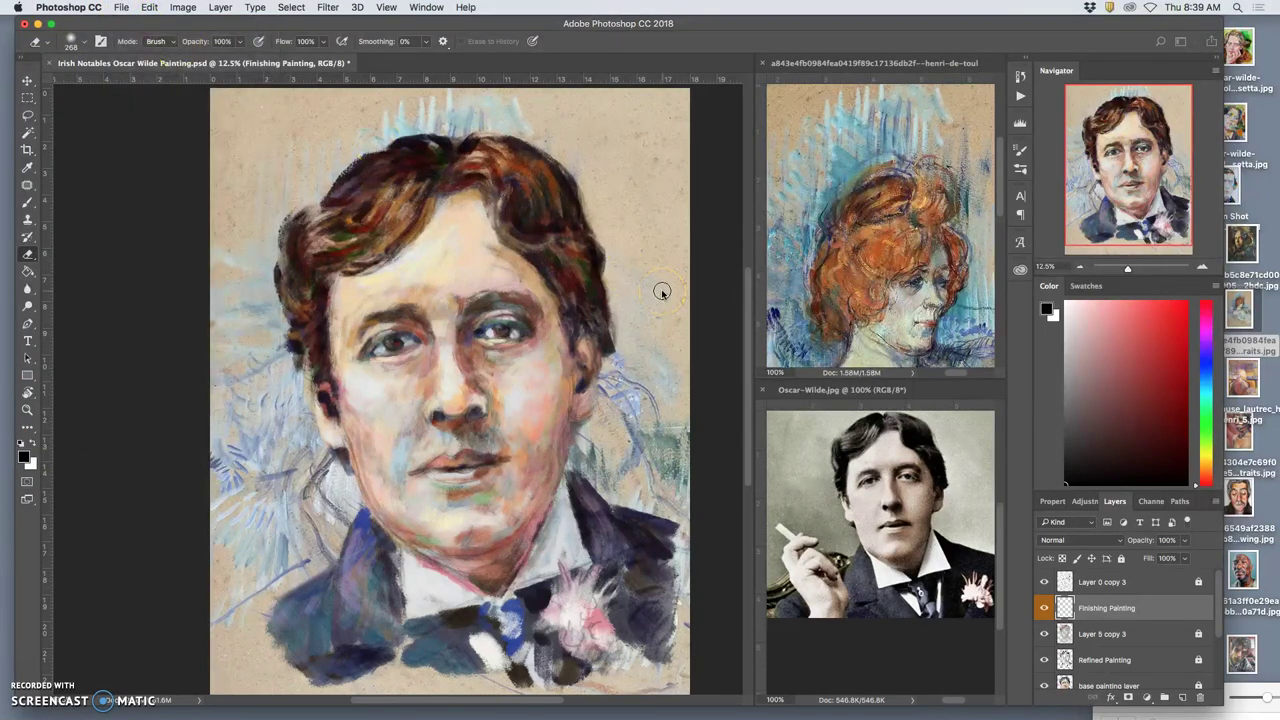
left_click(118, 7)
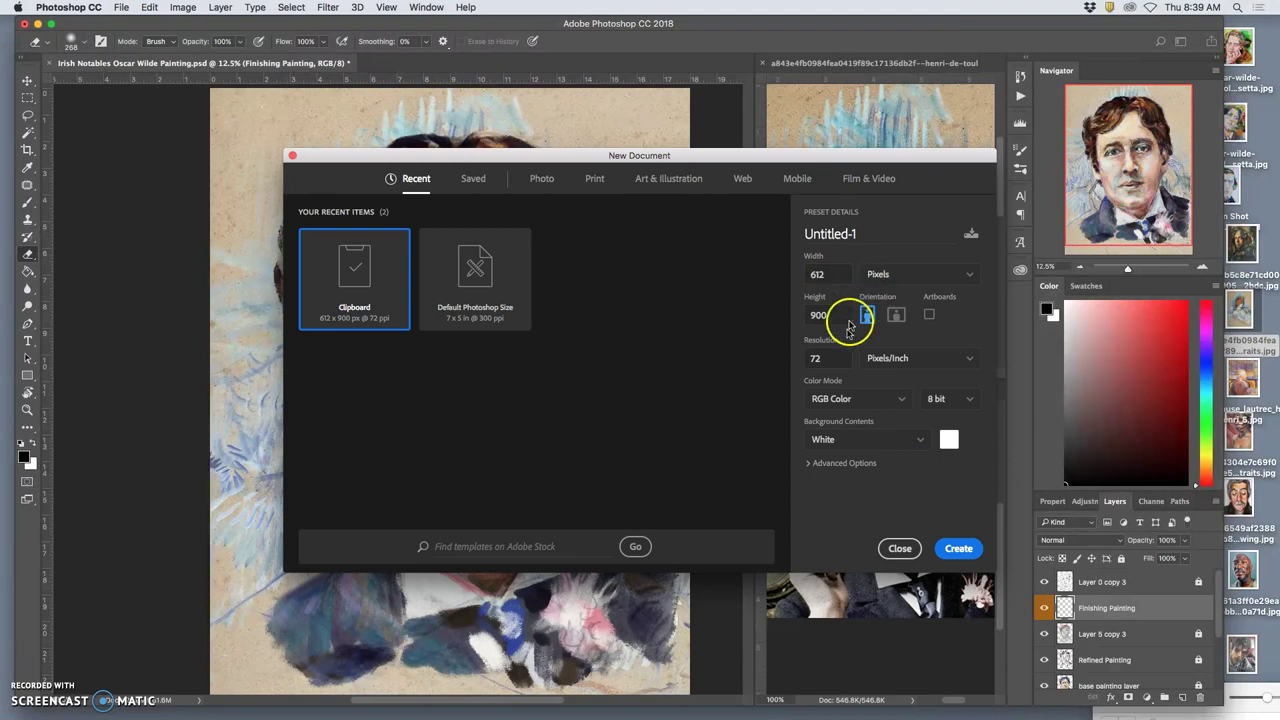
double_click(822, 274)
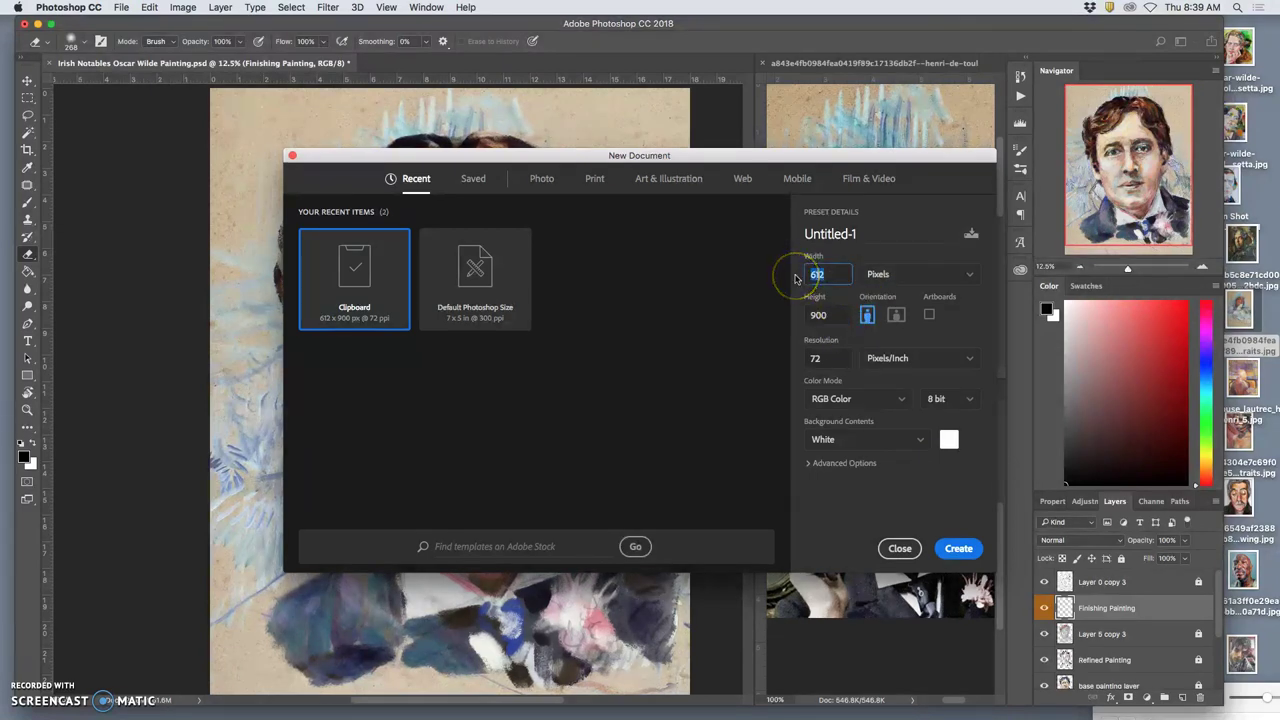
type("1000")
double_click(825, 315)
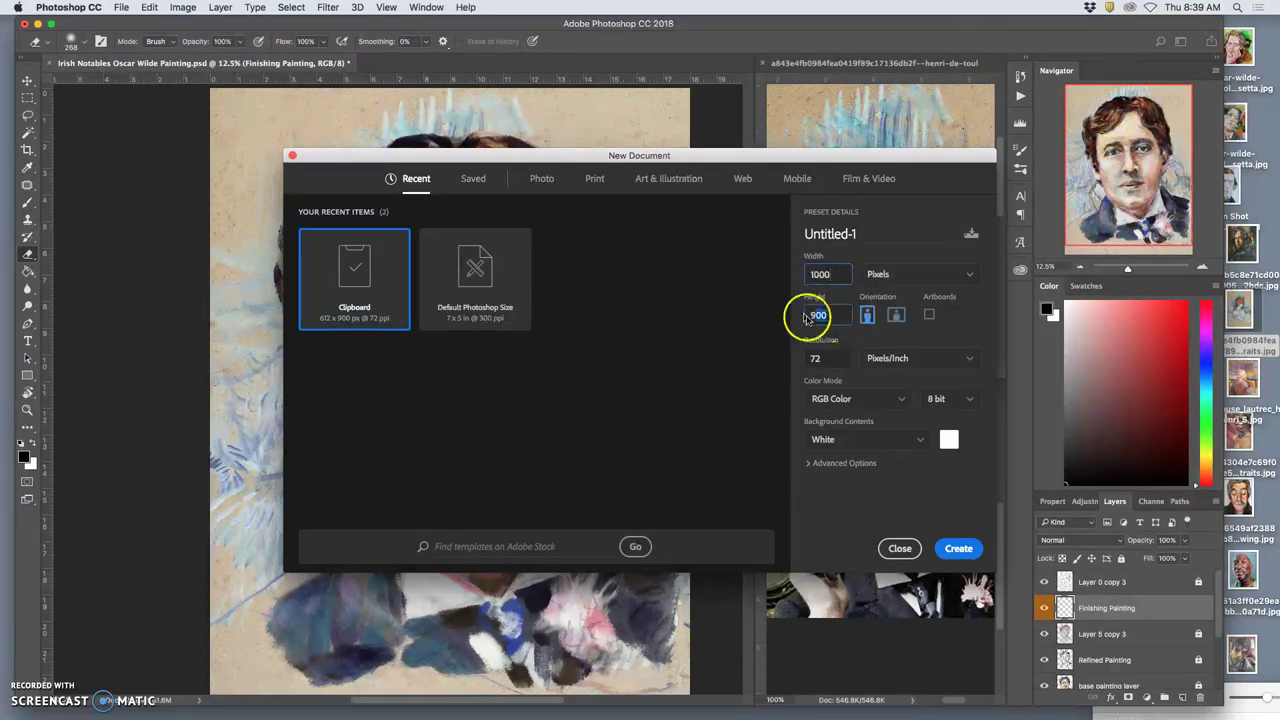
type("10")
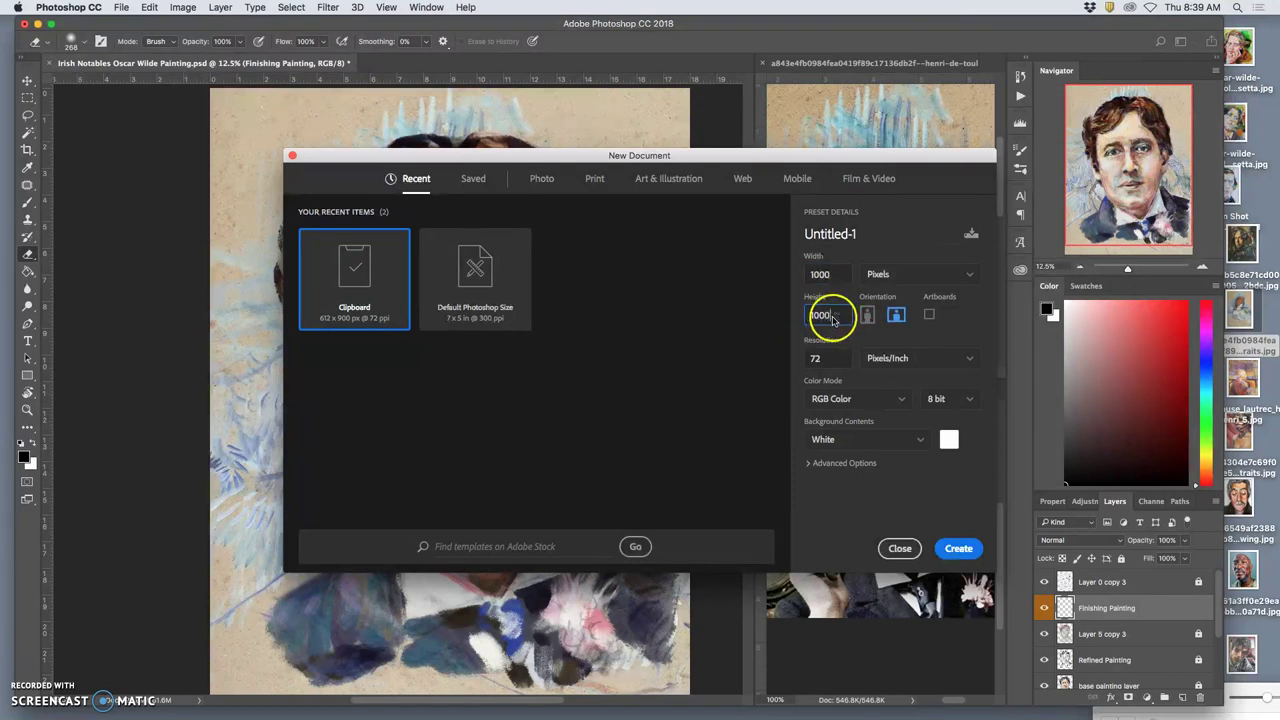
left_click(962, 550)
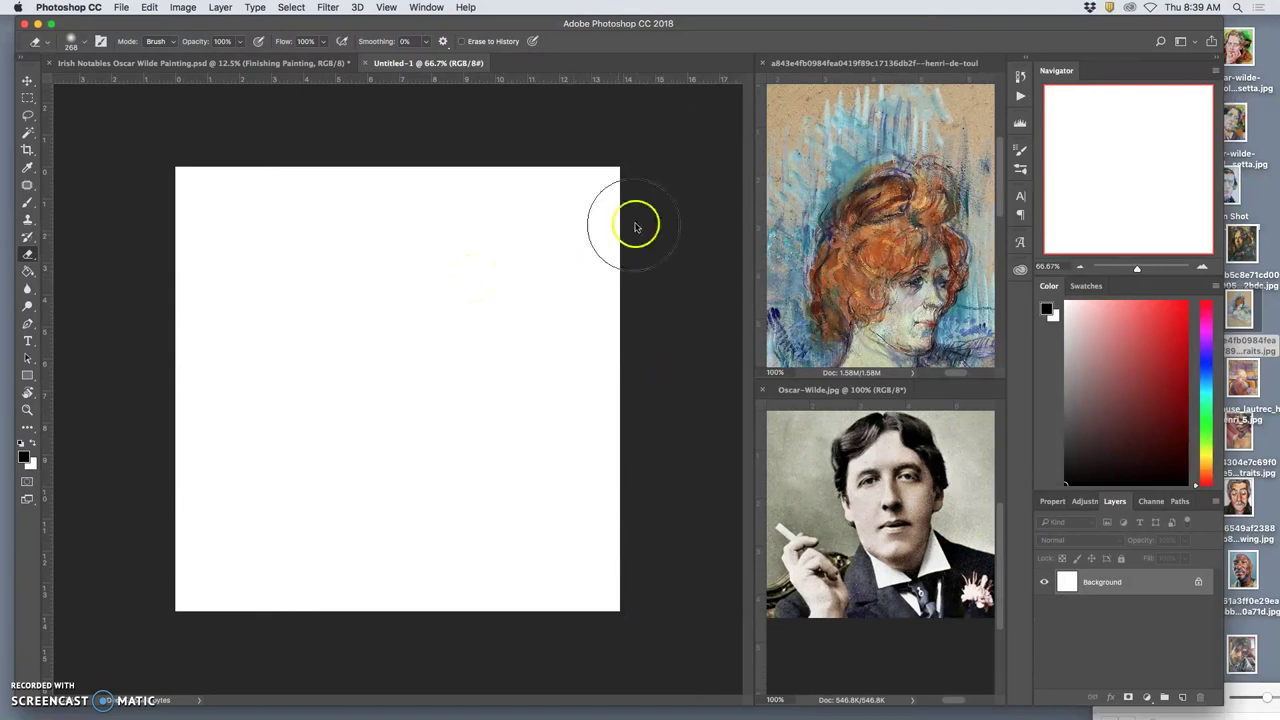
- Fill most of the blank canvas with rough diagonal black strokes using the grainy 175 px brush
left_click(29, 203)
mouse_move(332, 262)
left_mouse_down()
mouse_move(336, 320)
mouse_move(315, 376)
mouse_move(287, 390)
mouse_move(330, 268)
mouse_move(338, 287)
mouse_move(429, 307)
left_mouse_up()
mouse_move(409, 366)
left_mouse_down()
mouse_move(368, 358)
mouse_move(380, 382)
mouse_move(425, 398)
mouse_move(451, 461)
mouse_move(427, 497)
mouse_move(423, 456)
mouse_move(498, 330)
mouse_move(478, 390)
mouse_move(520, 442)
mouse_move(498, 503)
mouse_move(479, 508)
mouse_move(448, 389)
mouse_move(470, 460)
mouse_move(424, 439)
mouse_move(418, 462)
mouse_move(399, 426)
mouse_move(388, 490)
mouse_move(343, 470)
mouse_move(289, 411)
mouse_move(261, 464)
mouse_move(298, 357)
mouse_move(263, 280)
mouse_move(240, 358)
mouse_move(256, 408)
mouse_move(288, 256)
mouse_move(263, 273)
mouse_move(307, 313)
mouse_move(251, 367)
mouse_move(287, 413)
mouse_move(381, 354)
mouse_move(516, 348)
mouse_move(449, 339)
mouse_move(474, 375)
mouse_move(532, 385)
mouse_move(546, 362)
mouse_move(489, 467)
mouse_move(556, 430)
mouse_move(489, 549)
mouse_move(481, 426)
mouse_move(397, 417)
mouse_move(341, 453)
mouse_move(333, 379)
mouse_move(277, 515)
mouse_move(250, 366)
mouse_move(224, 425)
mouse_move(250, 345)
mouse_move(333, 254)
mouse_move(293, 274)
mouse_move(369, 245)
mouse_move(450, 262)
mouse_move(458, 302)
mouse_move(538, 257)
mouse_move(516, 308)
mouse_move(559, 284)
mouse_move(538, 404)
mouse_move(500, 315)
mouse_move(440, 290)
mouse_move(515, 475)
mouse_move(504, 502)
mouse_move(486, 429)
mouse_move(503, 503)
mouse_move(474, 418)
mouse_move(366, 531)
mouse_move(509, 326)
mouse_move(477, 291)
mouse_move(311, 457)
mouse_move(220, 523)
mouse_move(320, 323)
mouse_move(355, 282)
mouse_move(234, 400)
mouse_move(351, 449)
mouse_move(351, 514)
mouse_move(566, 343)
mouse_move(549, 371)
mouse_move(548, 456)
mouse_move(337, 329)
mouse_move(274, 414)
mouse_move(335, 452)
left_mouse_up()
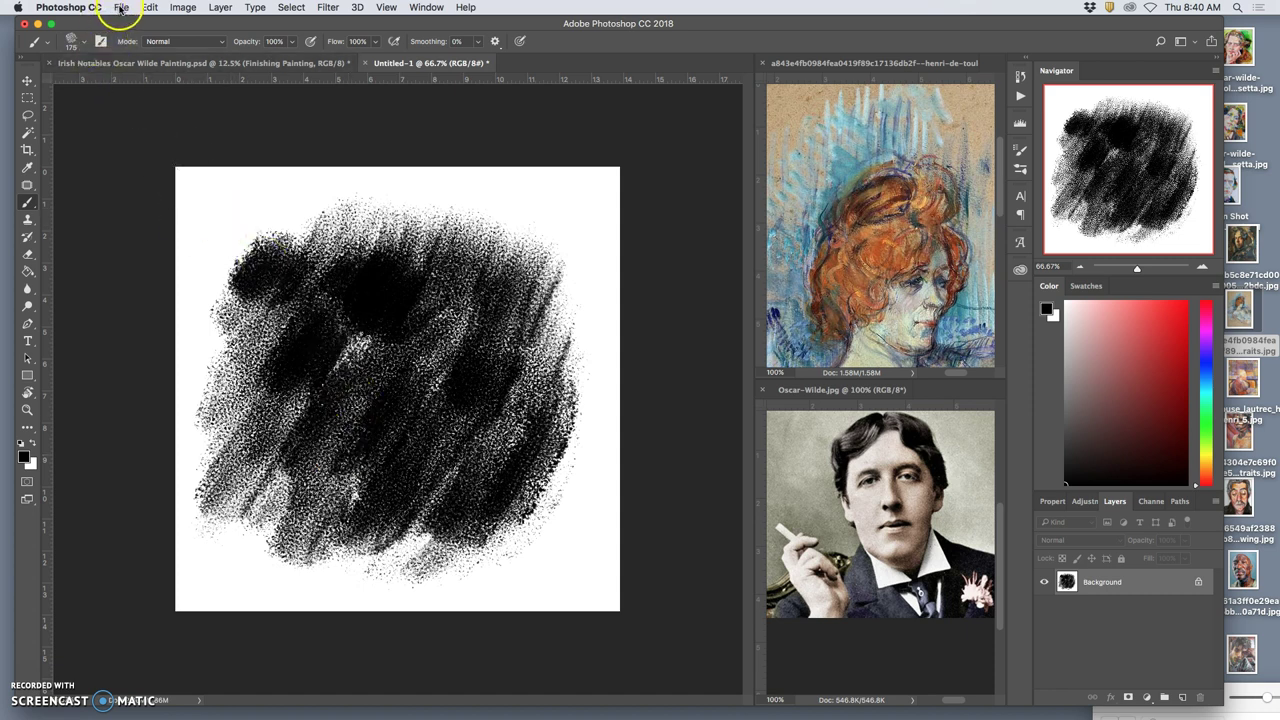
- Define the black textured patch as a custom Pastel brush preset
left_click(150, 8)
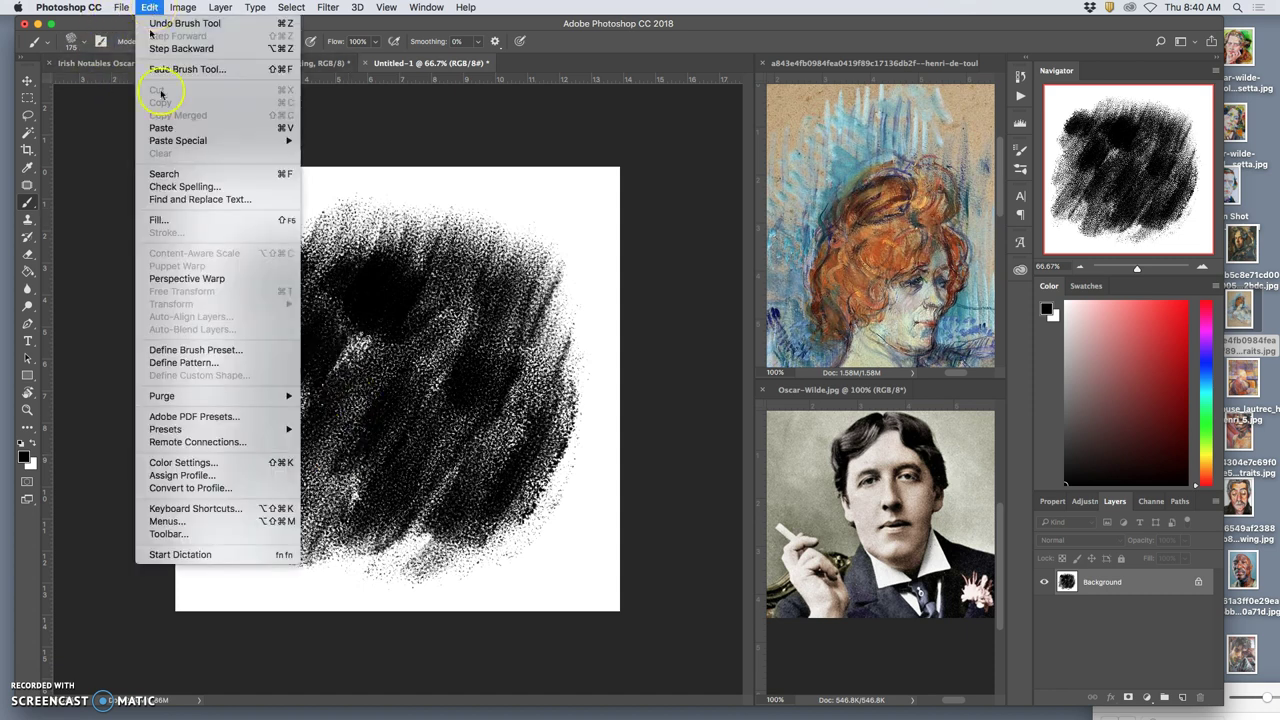
left_click(196, 349)
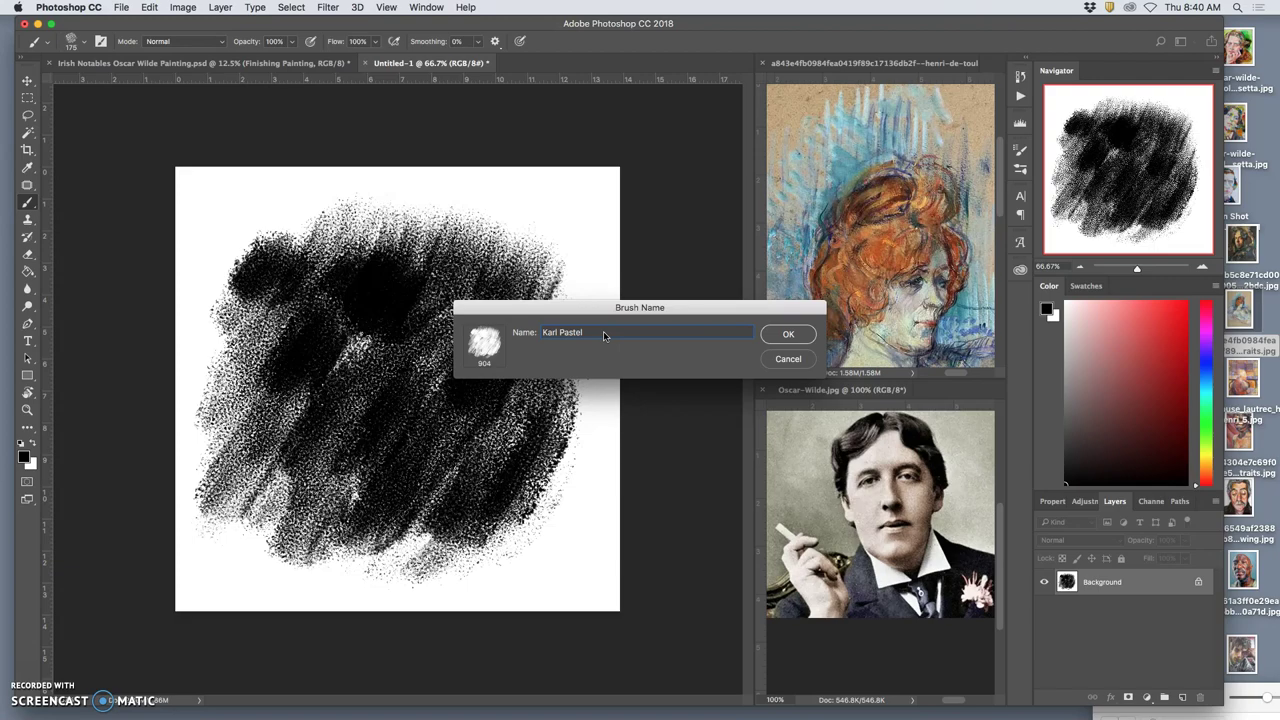
left_click(788, 335)
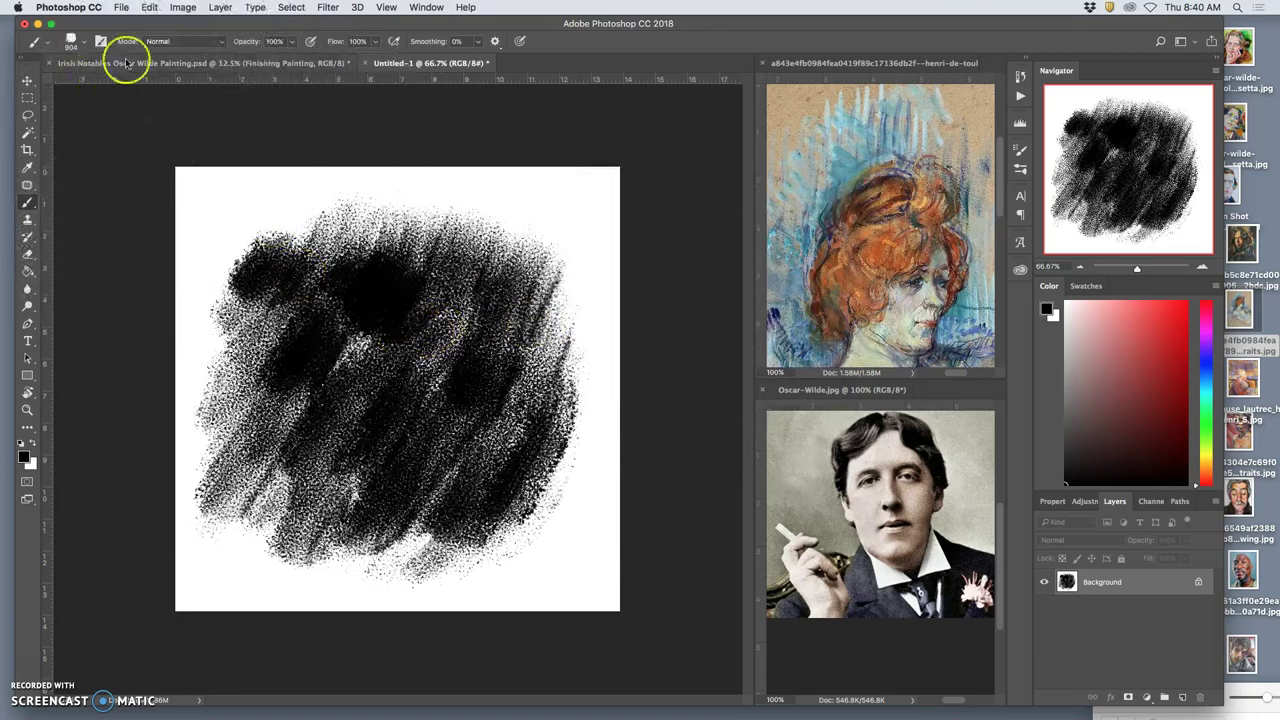
- Set the pastel brush's Shape Dynamics to Pen Pressure size control, 34% size jitter, 4% minimum diameter and 25% angle jitter
left_click(87, 45)
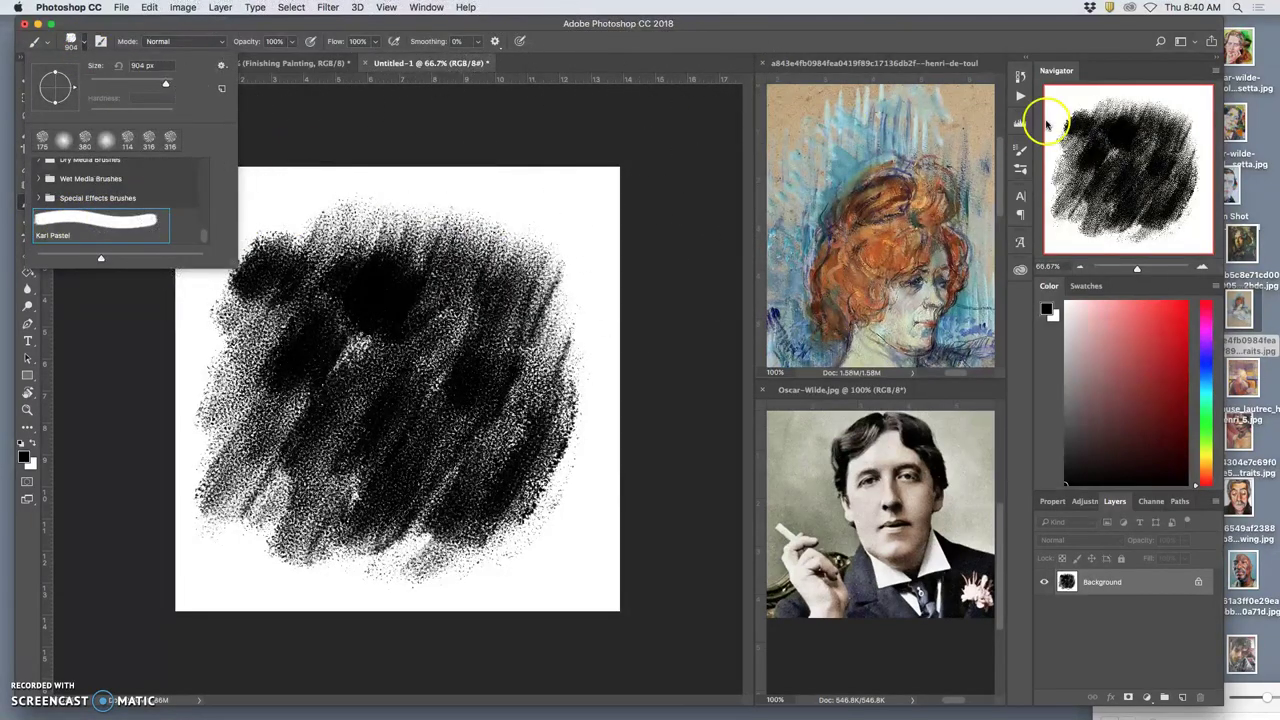
left_click(1019, 156)
left_click(1020, 151)
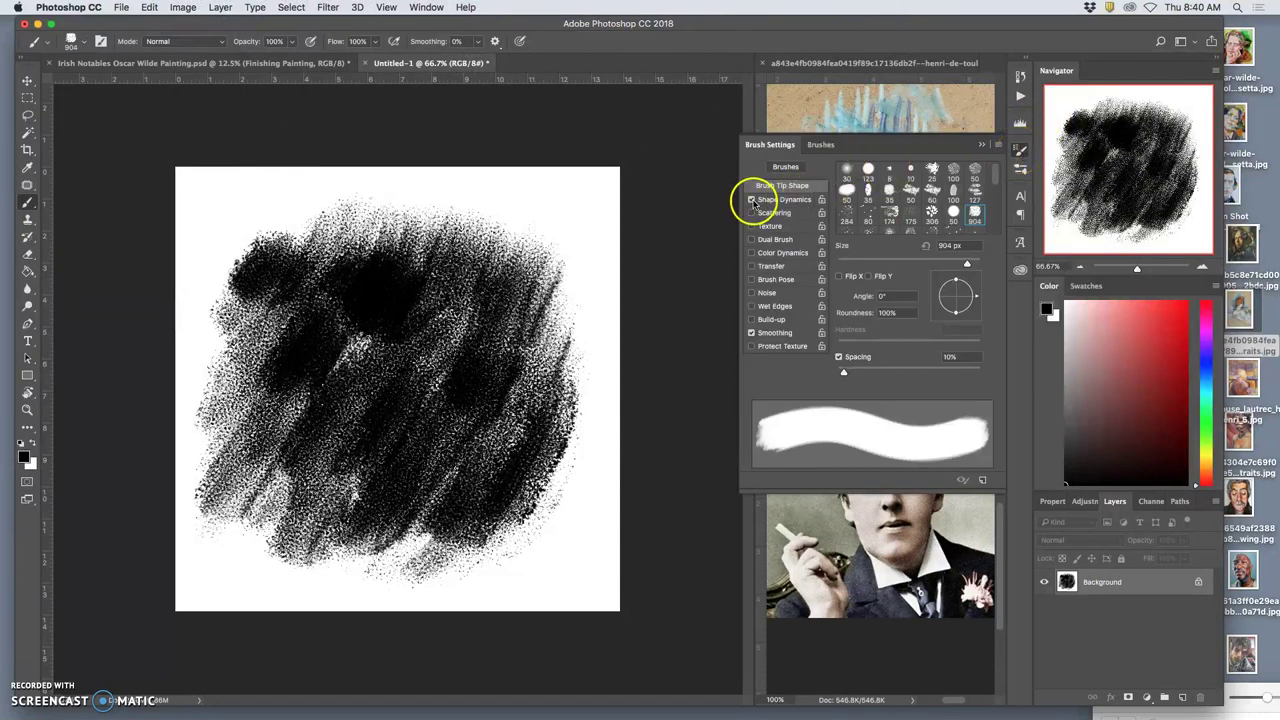
left_click(768, 200)
left_click(905, 194)
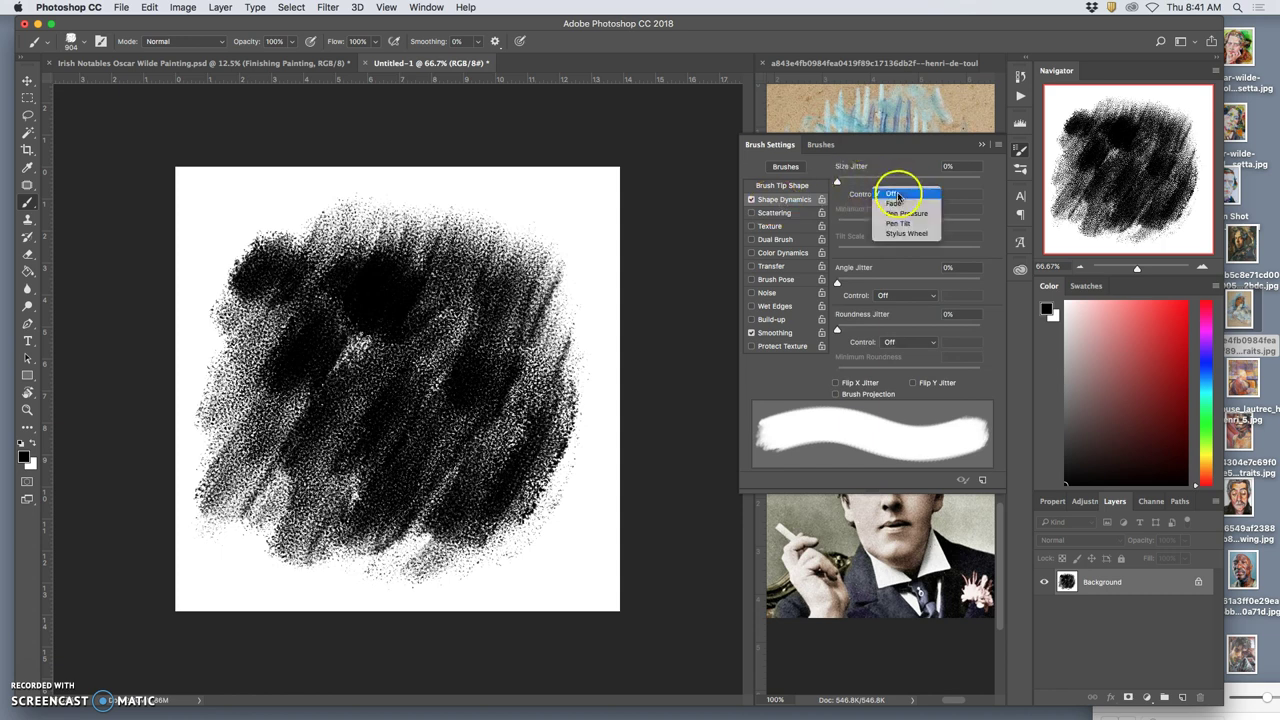
left_click(905, 218)
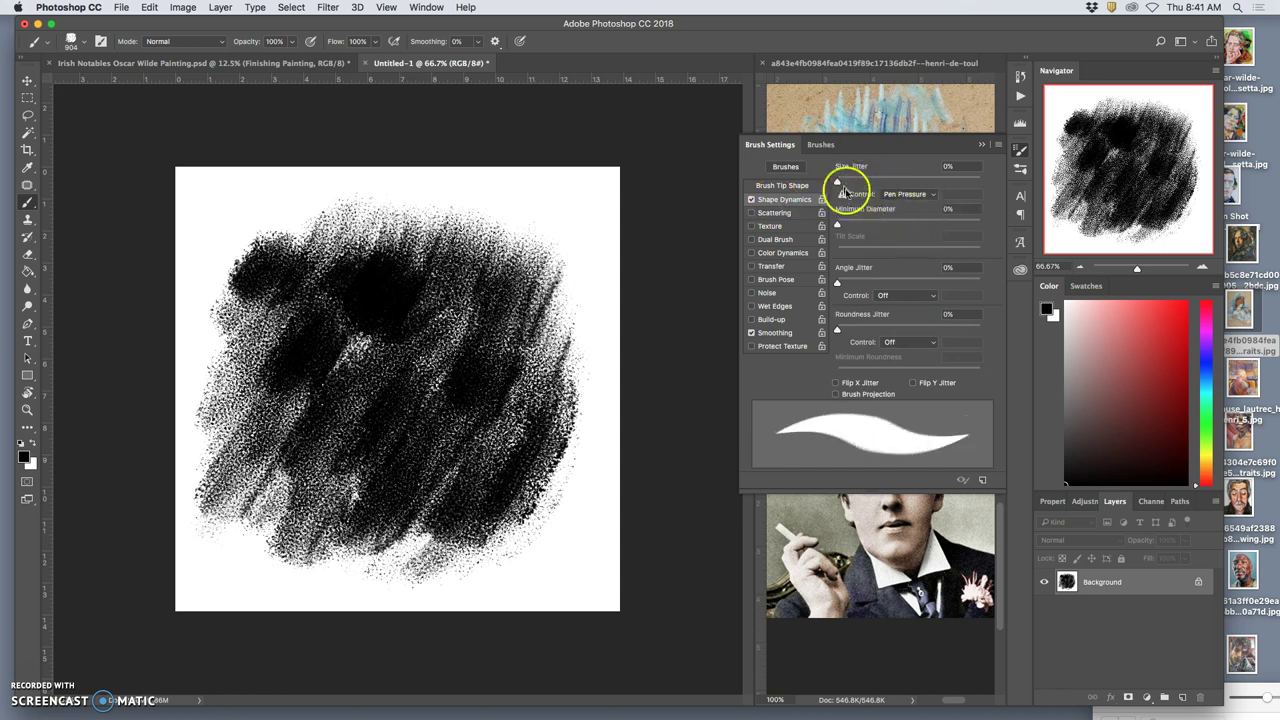
left_click_drag(837, 182, 886, 181)
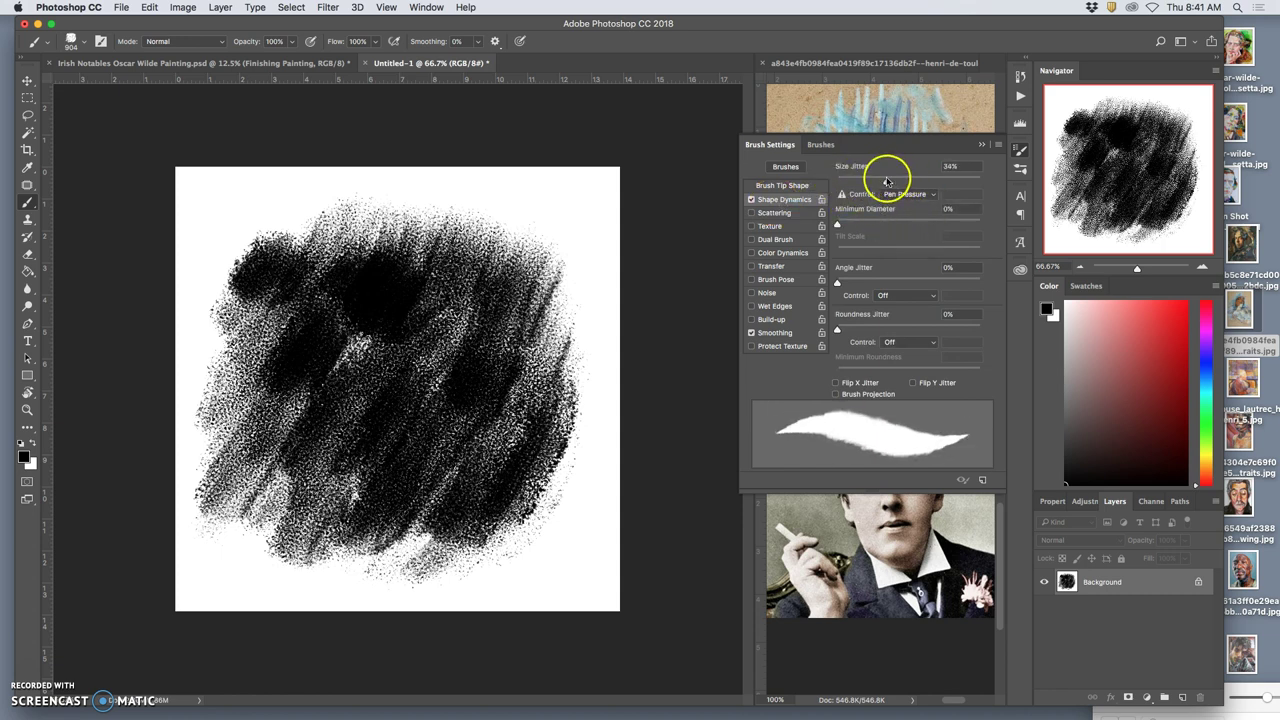
left_click_drag(839, 228, 845, 227)
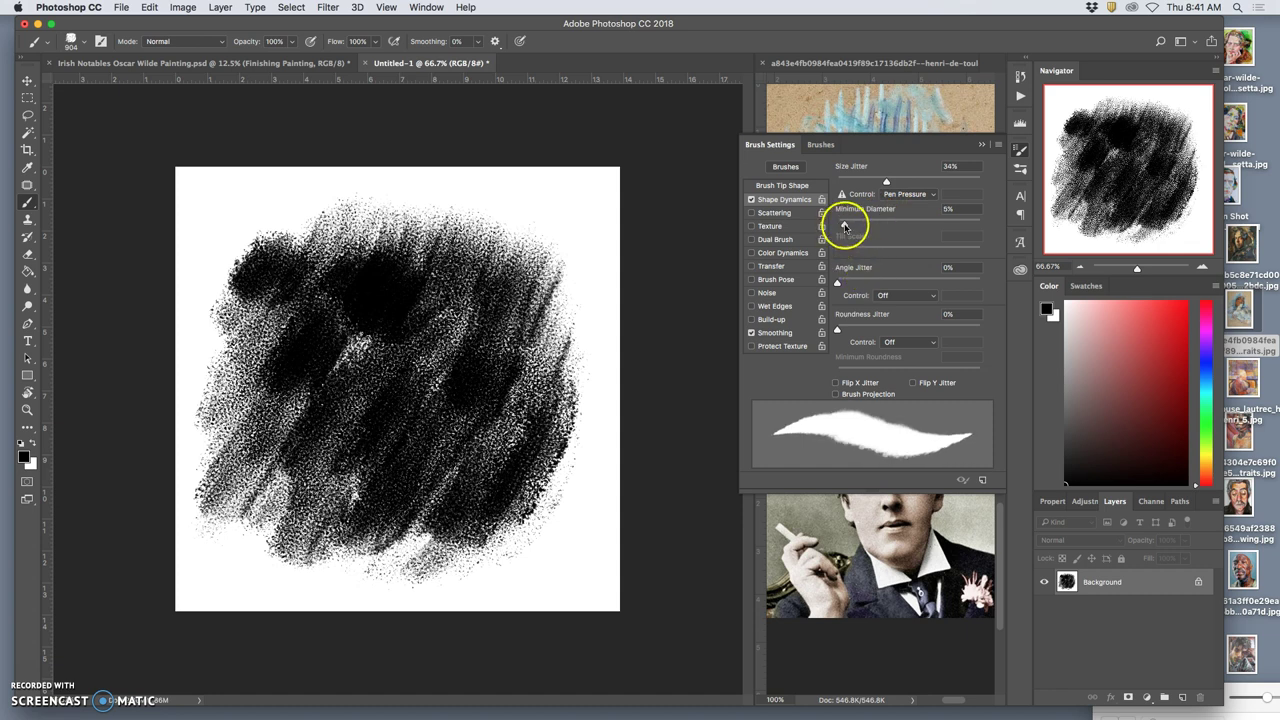
left_click_drag(837, 284, 872, 283)
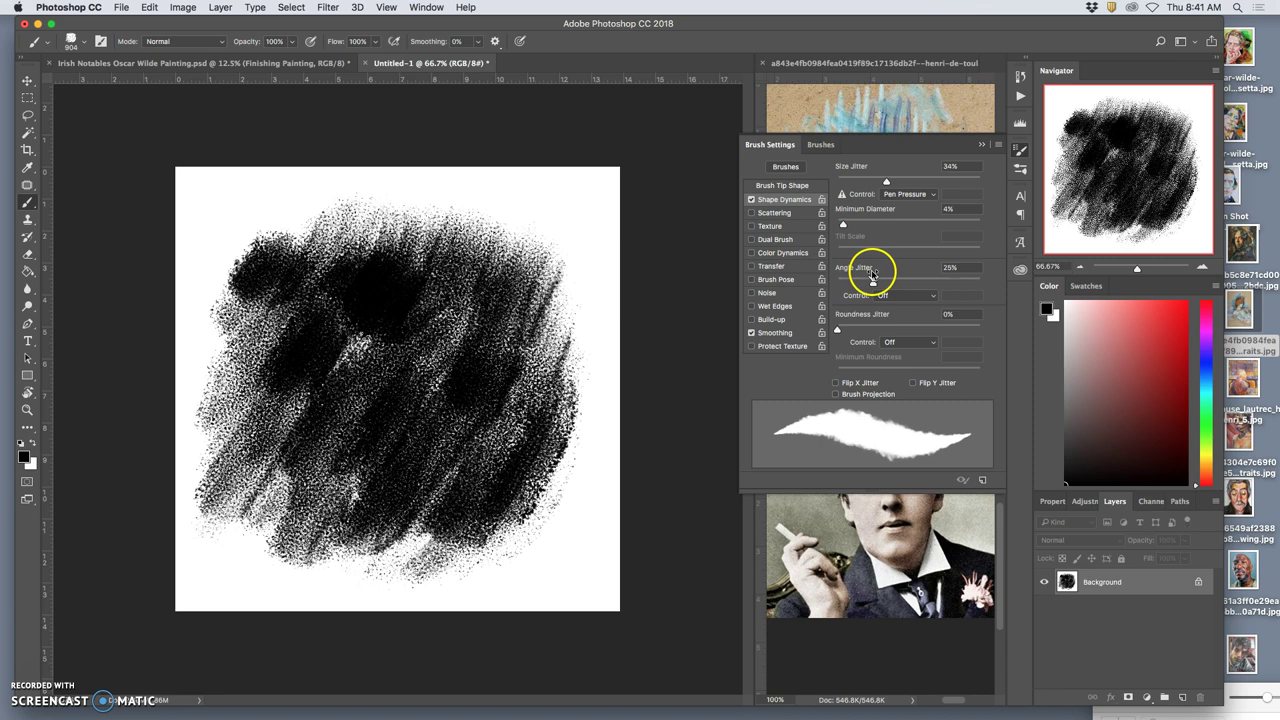
- Reduce the pastel brush to 55 px and paint vertical test strokes along the canvas's right edge
left_click(83, 42)
left_click(148, 77)
left_click(572, 198)
mouse_move(572, 198)
left_mouse_down()
mouse_move(596, 287)
mouse_move(563, 222)
mouse_move(595, 358)
mouse_move(593, 490)
mouse_move(556, 588)
left_mouse_up()
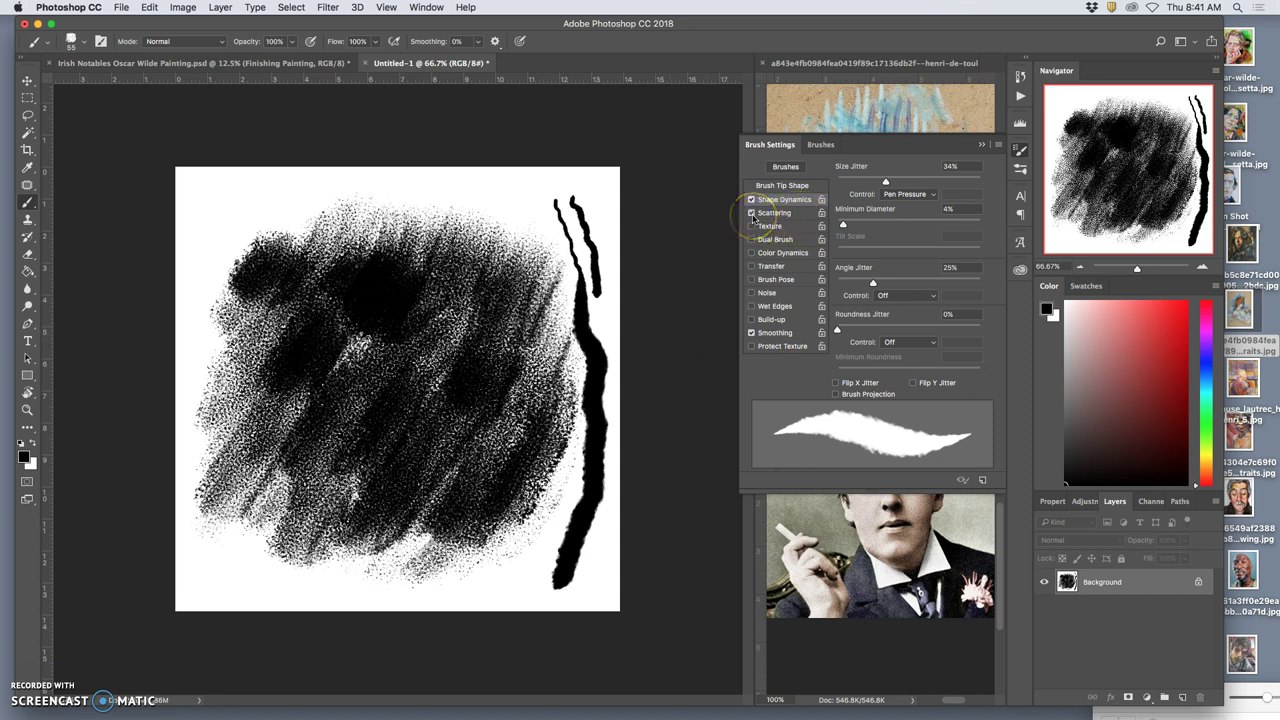
- Enable 37% Scattering on the pastel brush, paint a horizontal test stroke above the black patch, and inspect its edges at 200% zoom
left_click(769, 214)
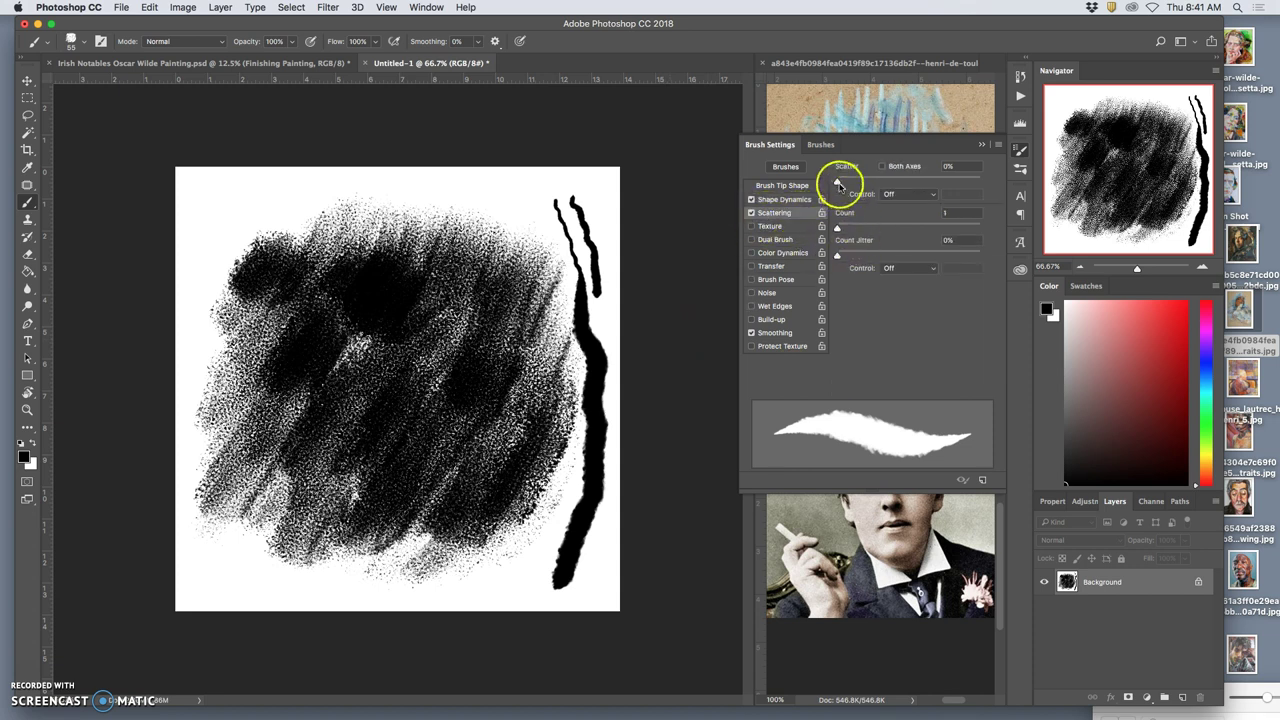
left_click_drag(838, 185, 842, 185)
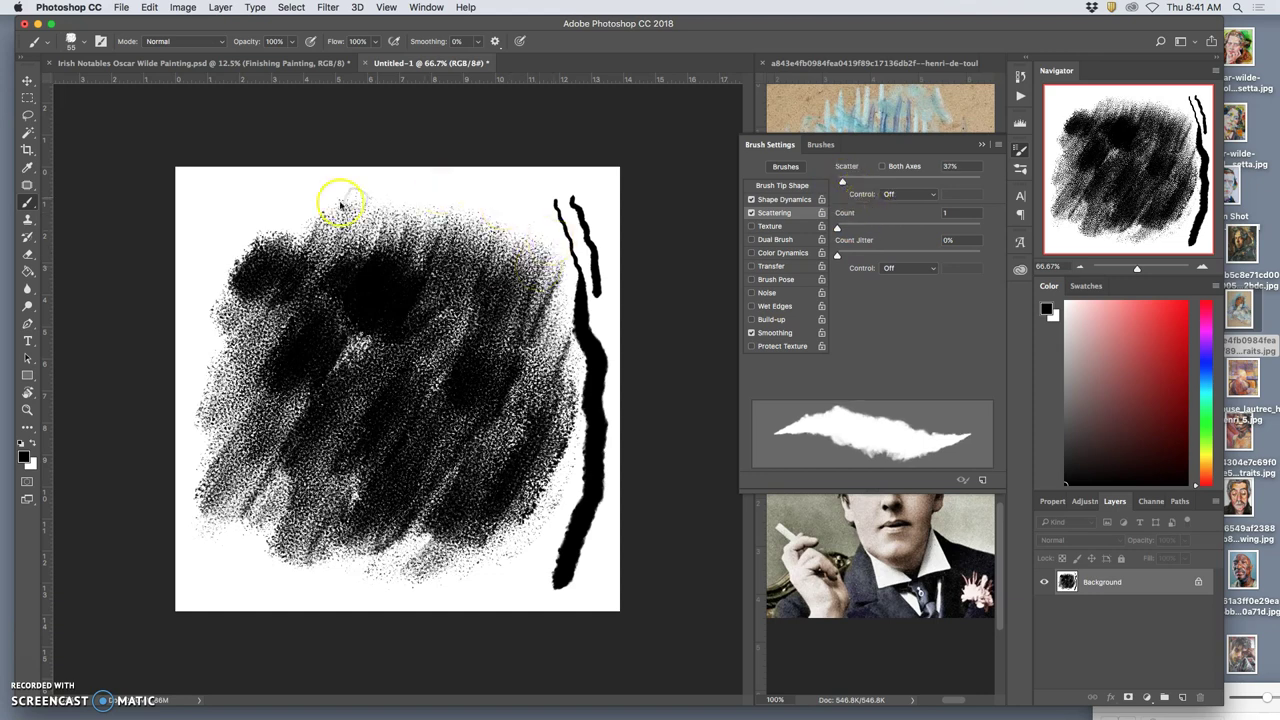
mouse_move(246, 217)
left_mouse_down()
mouse_move(500, 200)
mouse_move(517, 228)
left_mouse_up()
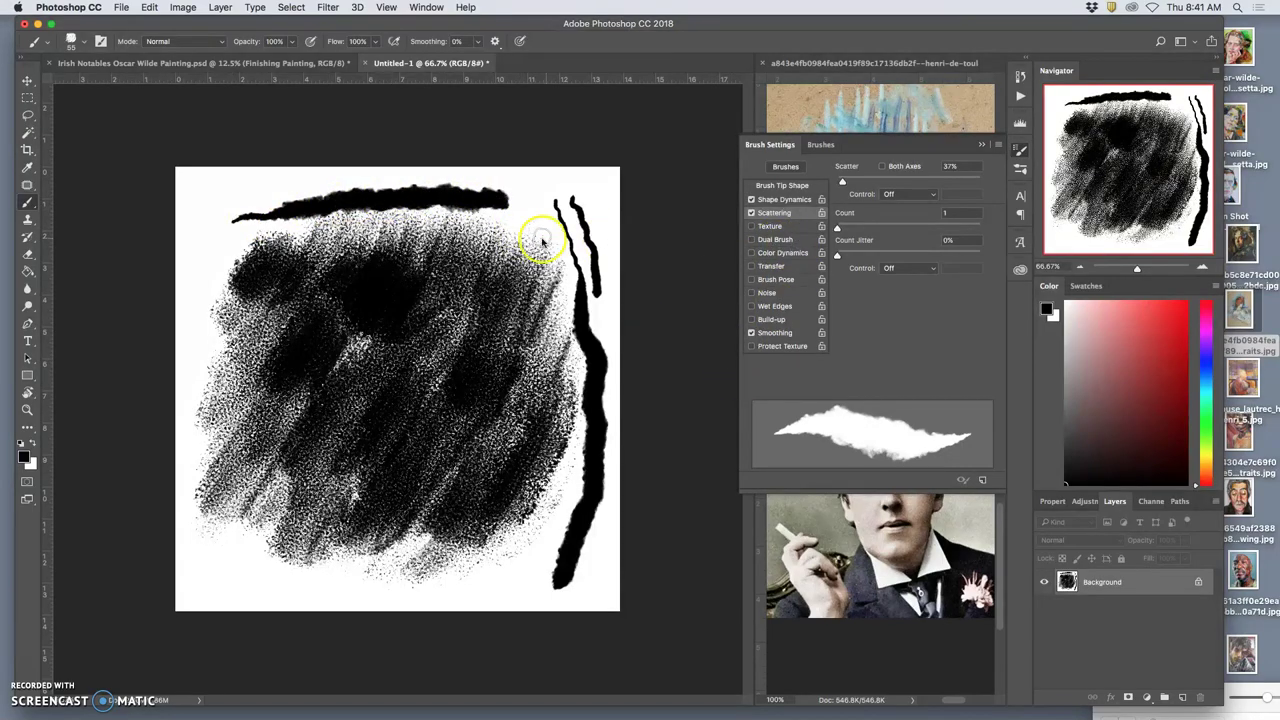
scroll(541, 240, "up", 5)
scroll(337, 220, "down", 2)
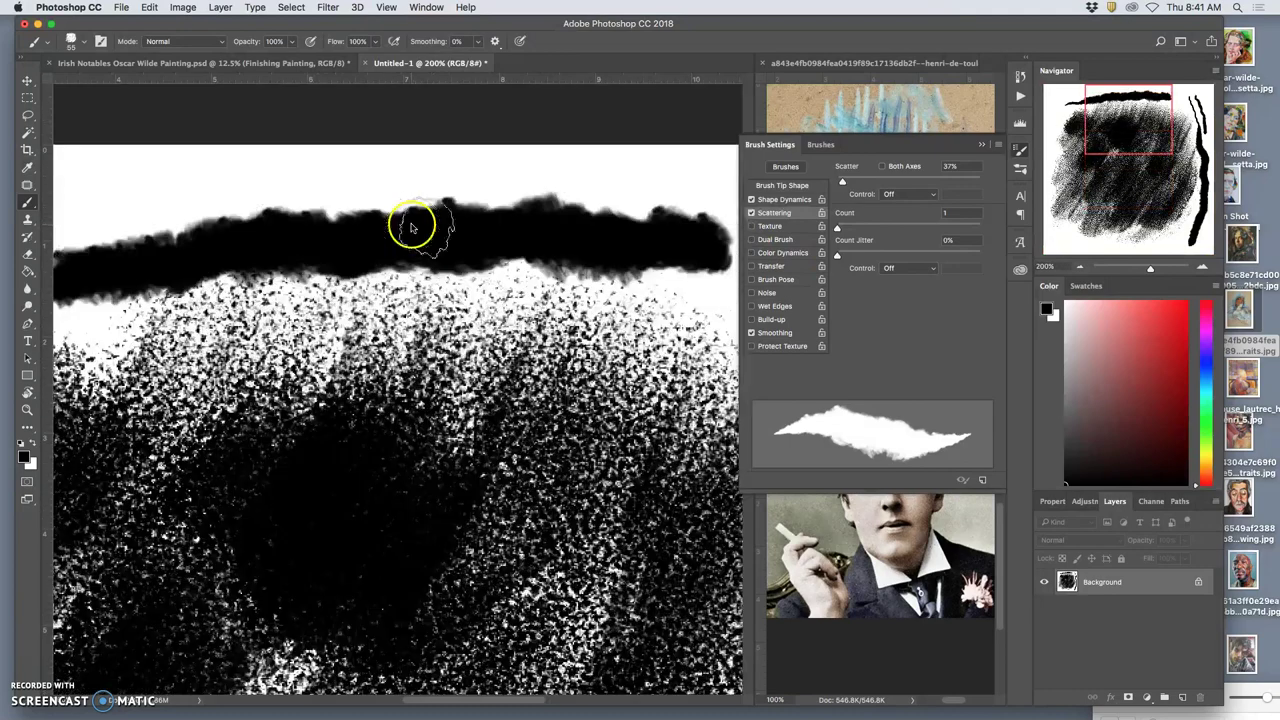
scroll(300, 230, "left", 5)
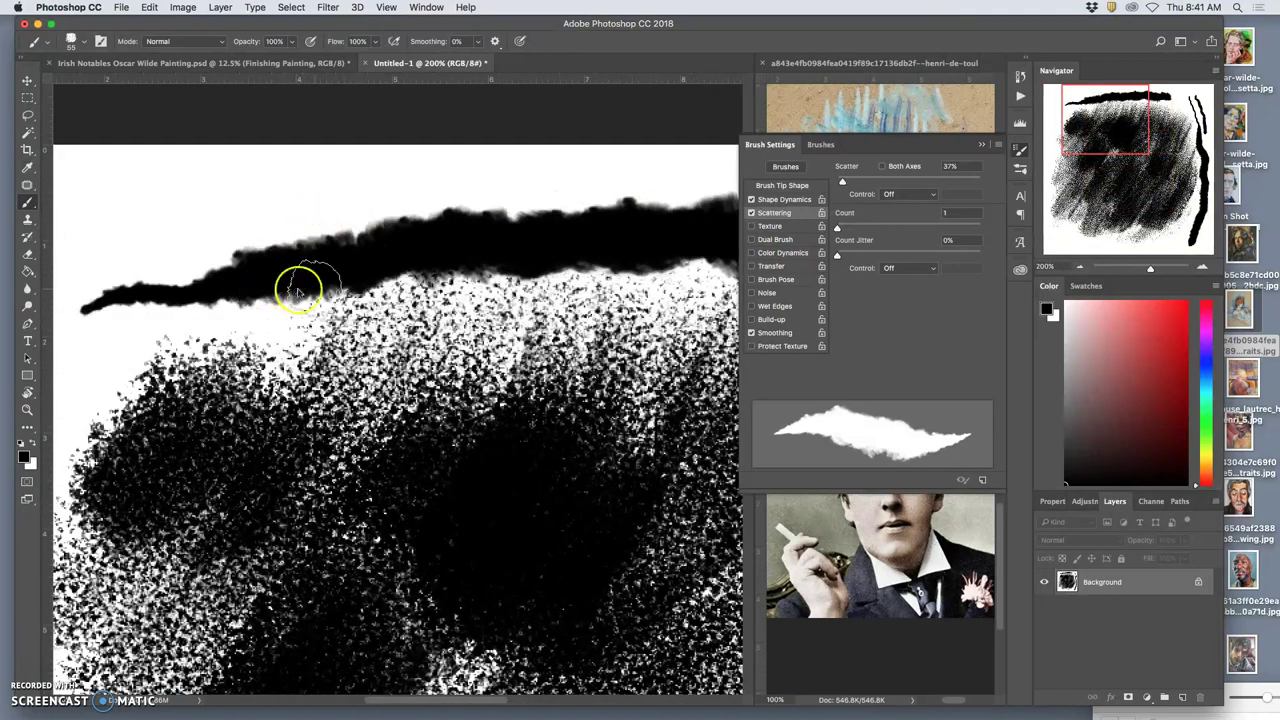
scroll(480, 229, "right", 8)
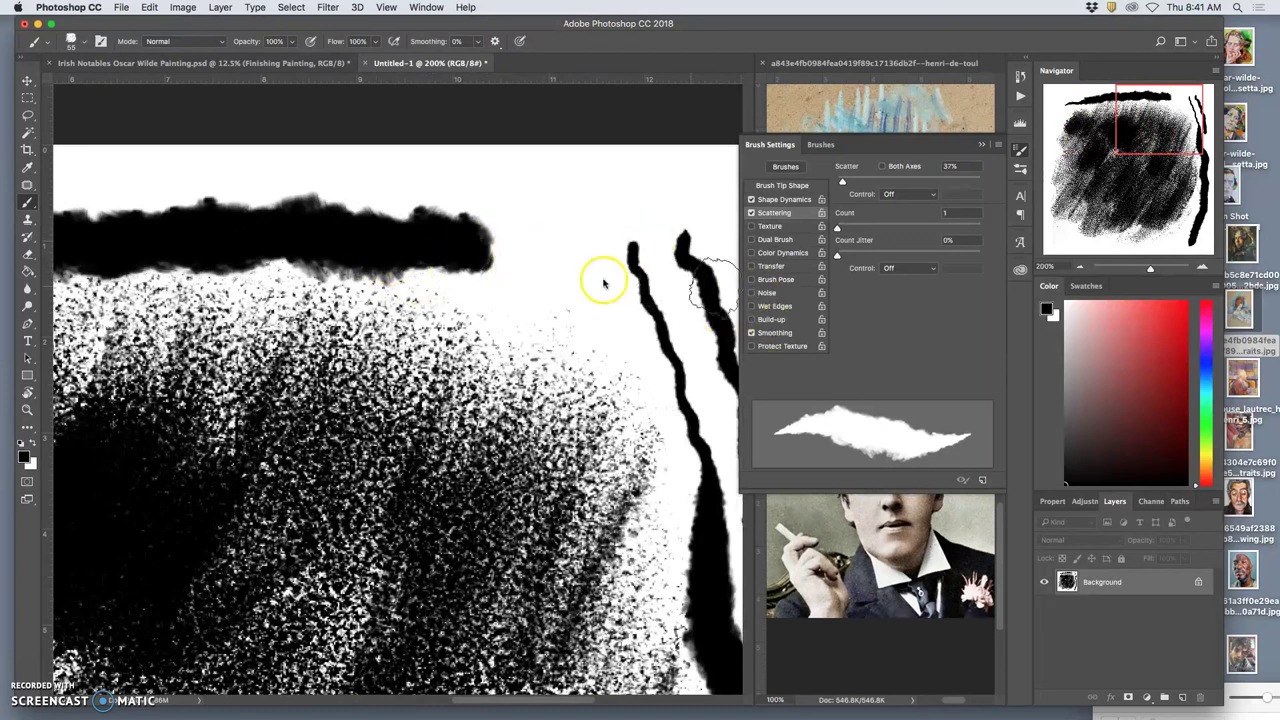
- Enable Dual Brush in Color Burn mode with the 127 px tip and paint test strokes around the canvas's upper-right corner
left_click(752, 240)
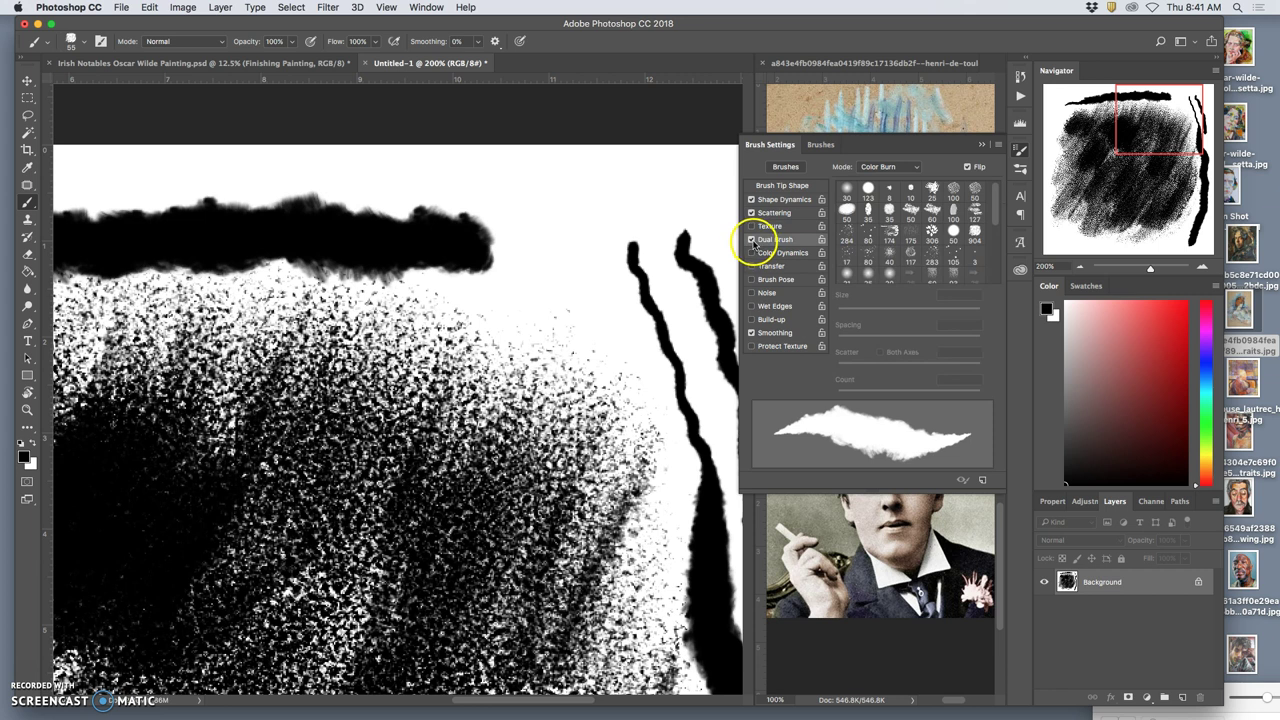
left_click(752, 240)
left_click(955, 235)
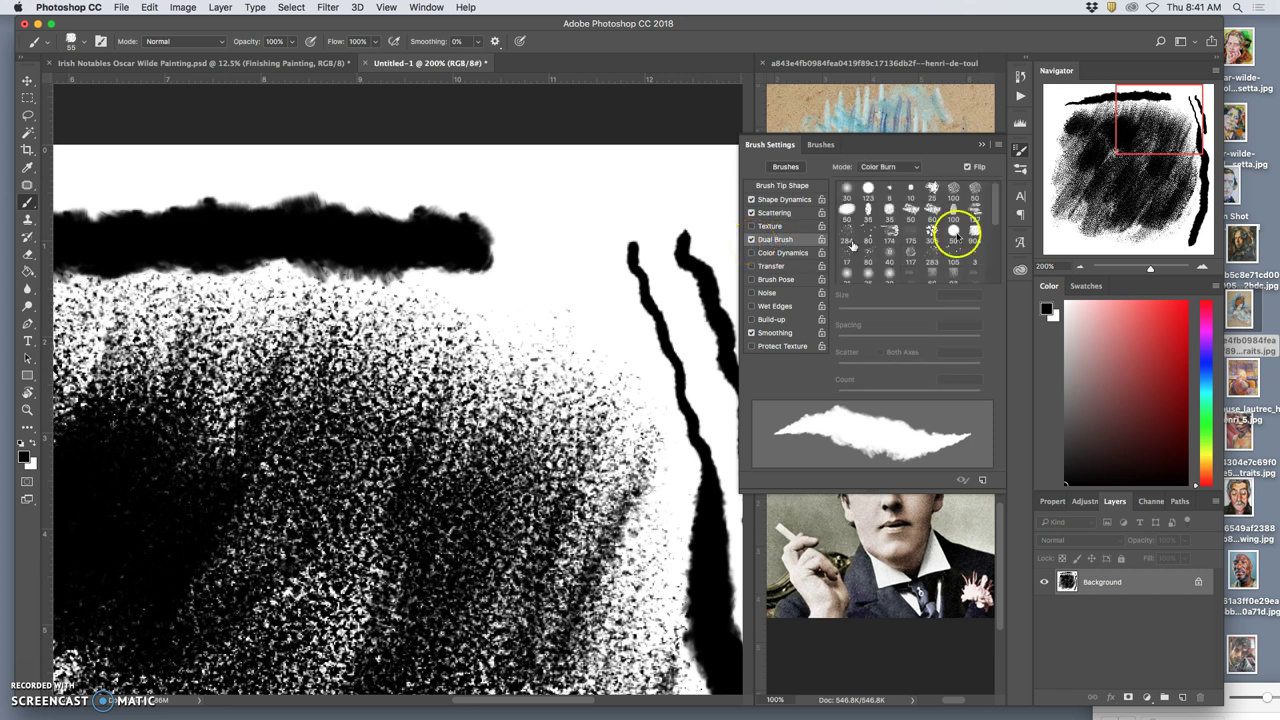
left_click(975, 212)
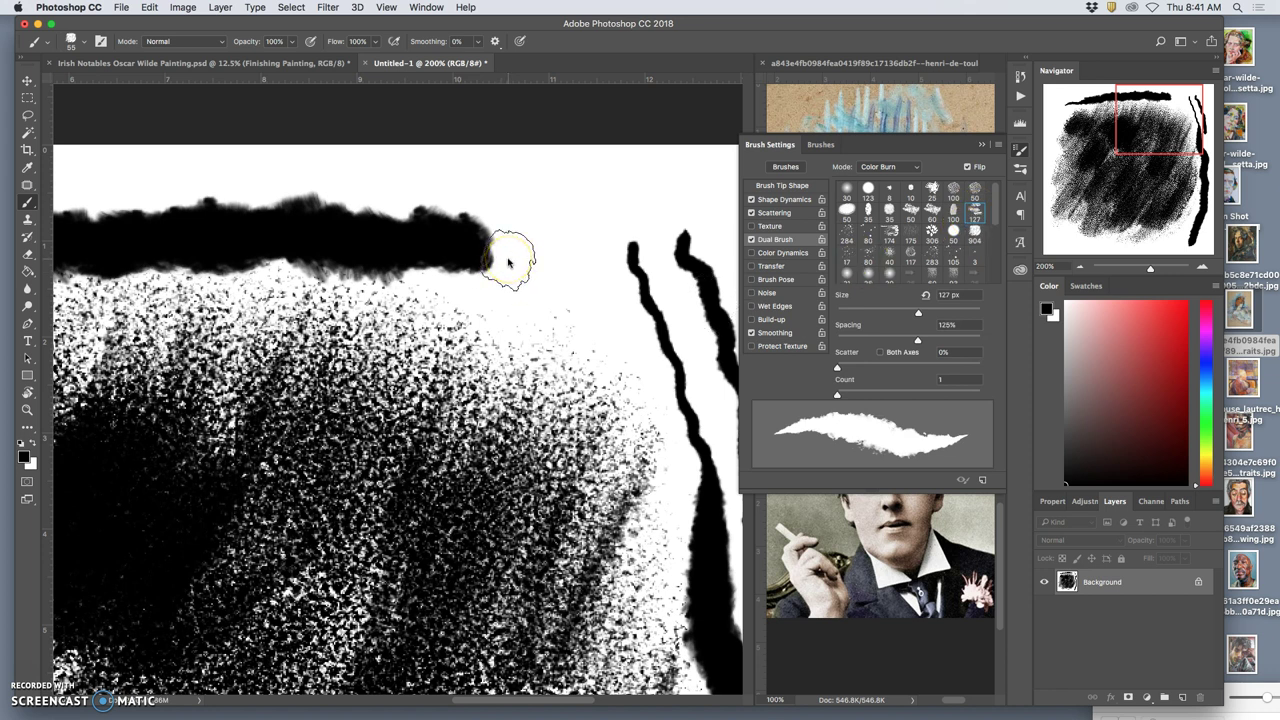
mouse_move(328, 172)
left_mouse_down()
mouse_move(586, 206)
mouse_move(603, 386)
mouse_move(632, 418)
left_mouse_up()
mouse_move(522, 350)
left_mouse_down()
mouse_move(577, 531)
mouse_move(457, 303)
mouse_move(390, 296)
left_mouse_up()
mouse_move(205, 176)
left_mouse_down()
mouse_move(92, 187)
mouse_move(135, 160)
mouse_move(686, 183)
mouse_move(680, 203)
mouse_move(658, 194)
mouse_move(715, 475)
left_mouse_up()
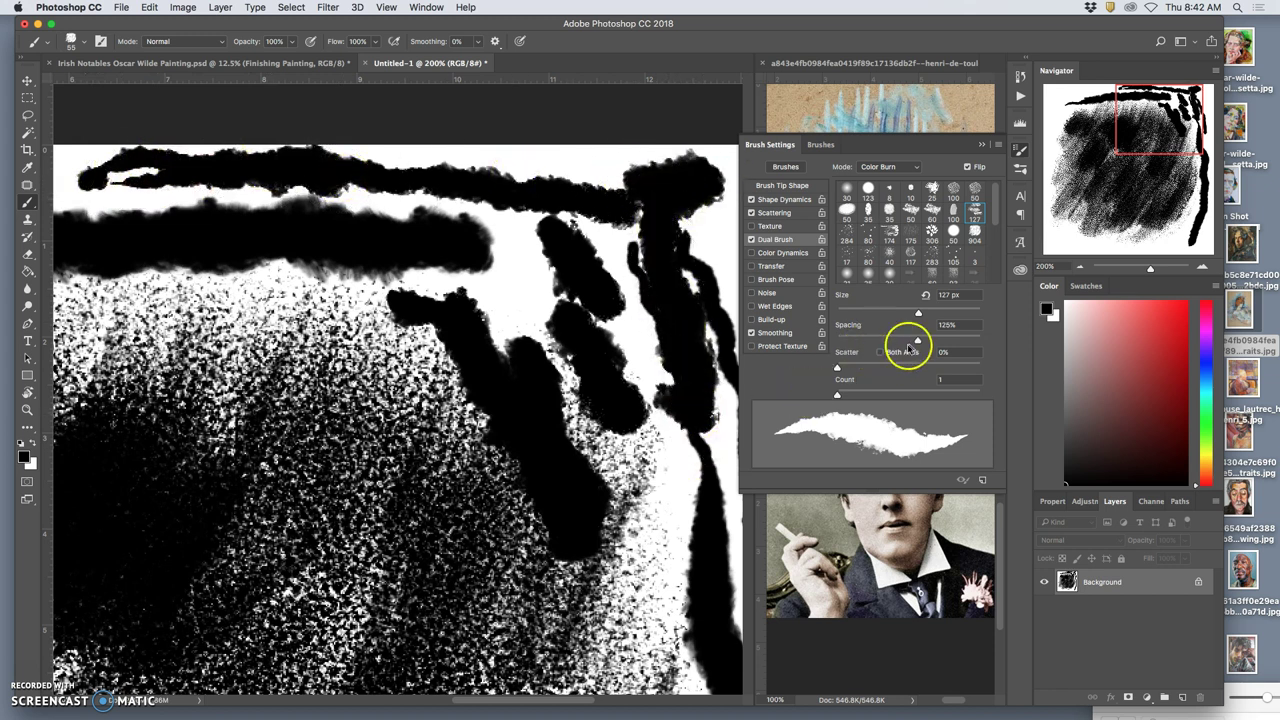
- Set the Dual Brush scatter to 256% and count to 7, and paint test strokes near the canvas's upper-left corner
left_click_drag(838, 369, 900, 397)
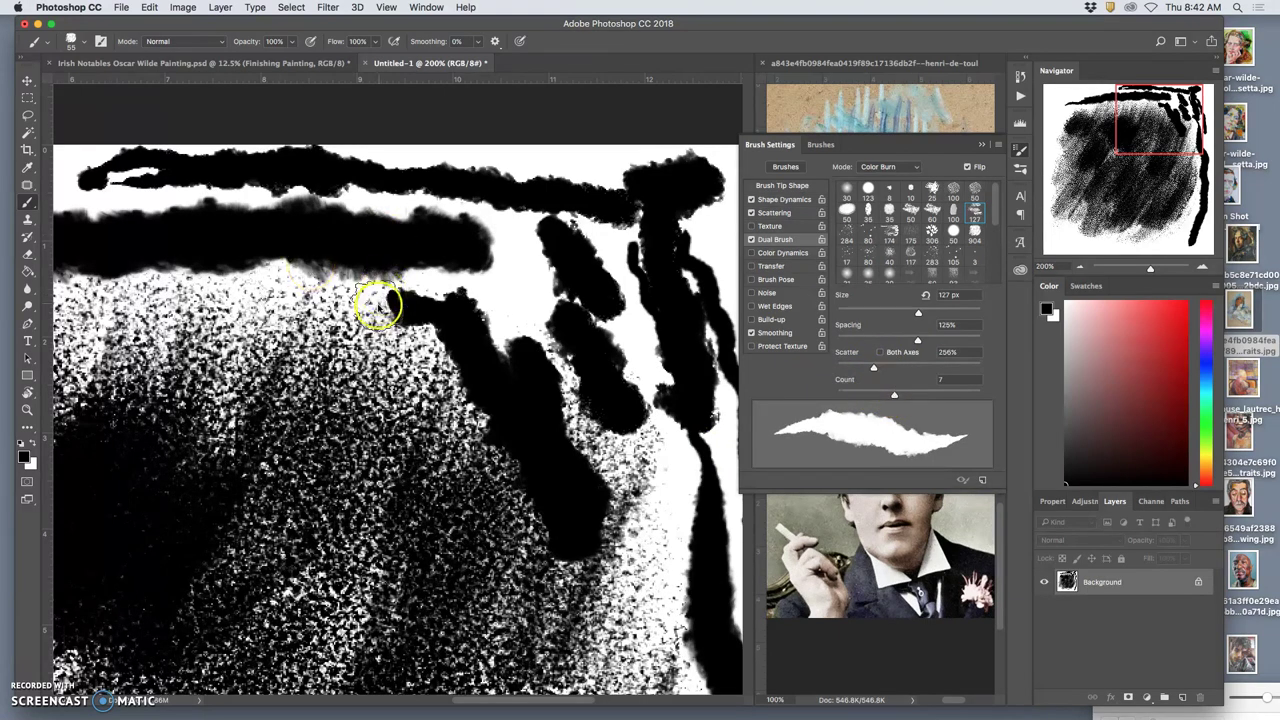
scroll(409, 337, "left", 6)
scroll(609, 348, "left", 3)
mouse_move(214, 200)
left_mouse_down()
mouse_move(121, 226)
mouse_move(243, 188)
mouse_move(340, 195)
mouse_move(334, 256)
mouse_move(256, 255)
mouse_move(288, 320)
mouse_move(190, 270)
mouse_move(143, 375)
mouse_move(111, 331)
mouse_move(137, 343)
mouse_move(157, 385)
mouse_move(206, 318)
mouse_move(274, 451)
left_mouse_up()
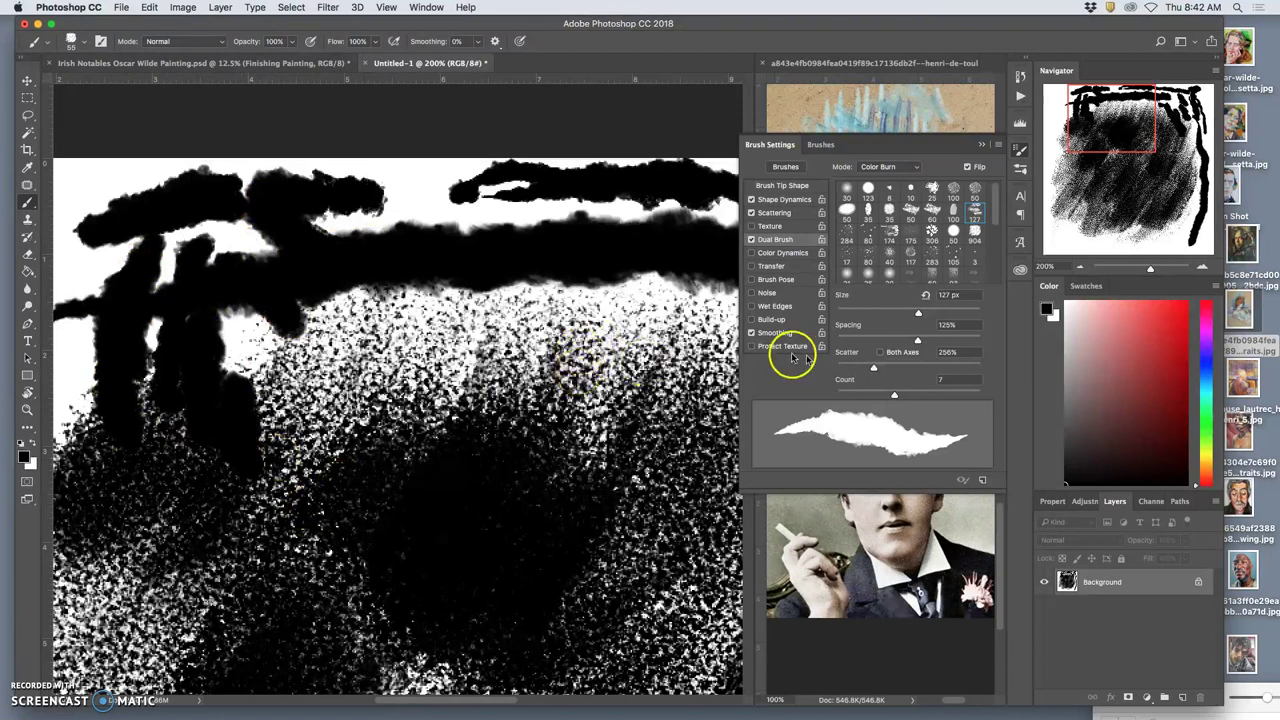
- Enable Texture on the pastel brush with Depth at 11%, and paint test strokes along the canvas's left edge
left_click(752, 226)
left_click(803, 229)
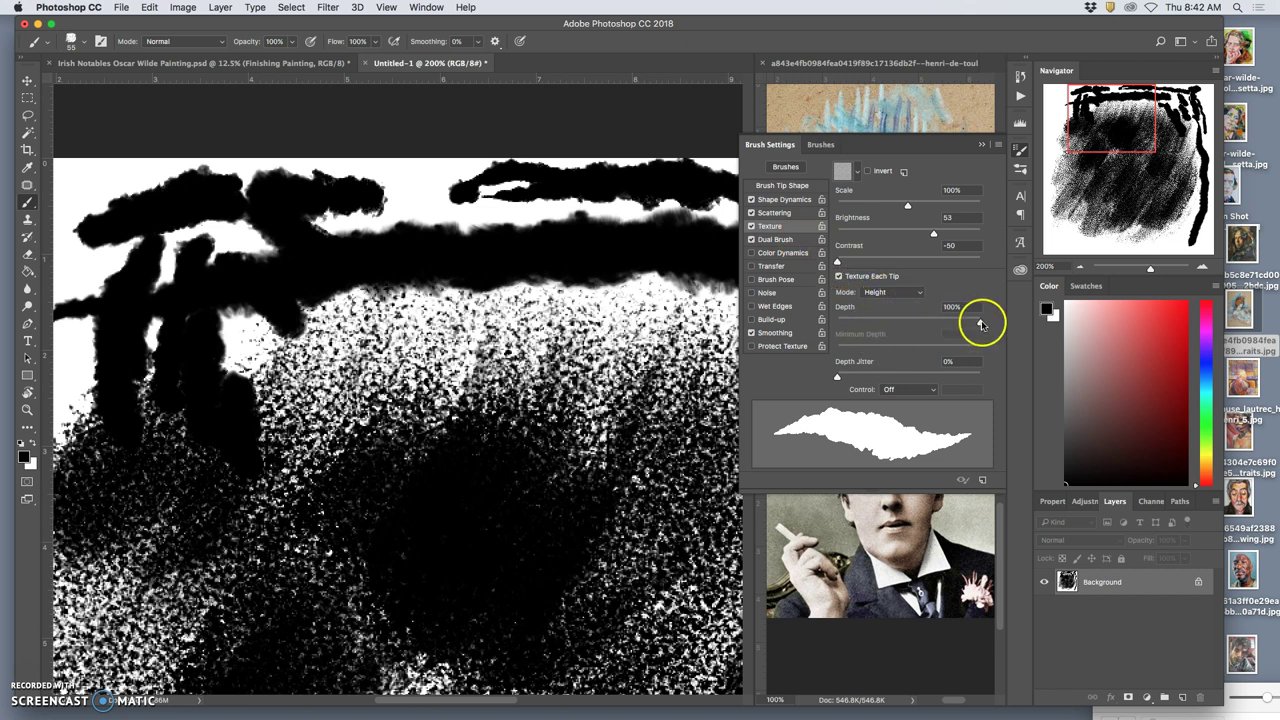
left_click_drag(930, 323, 852, 324)
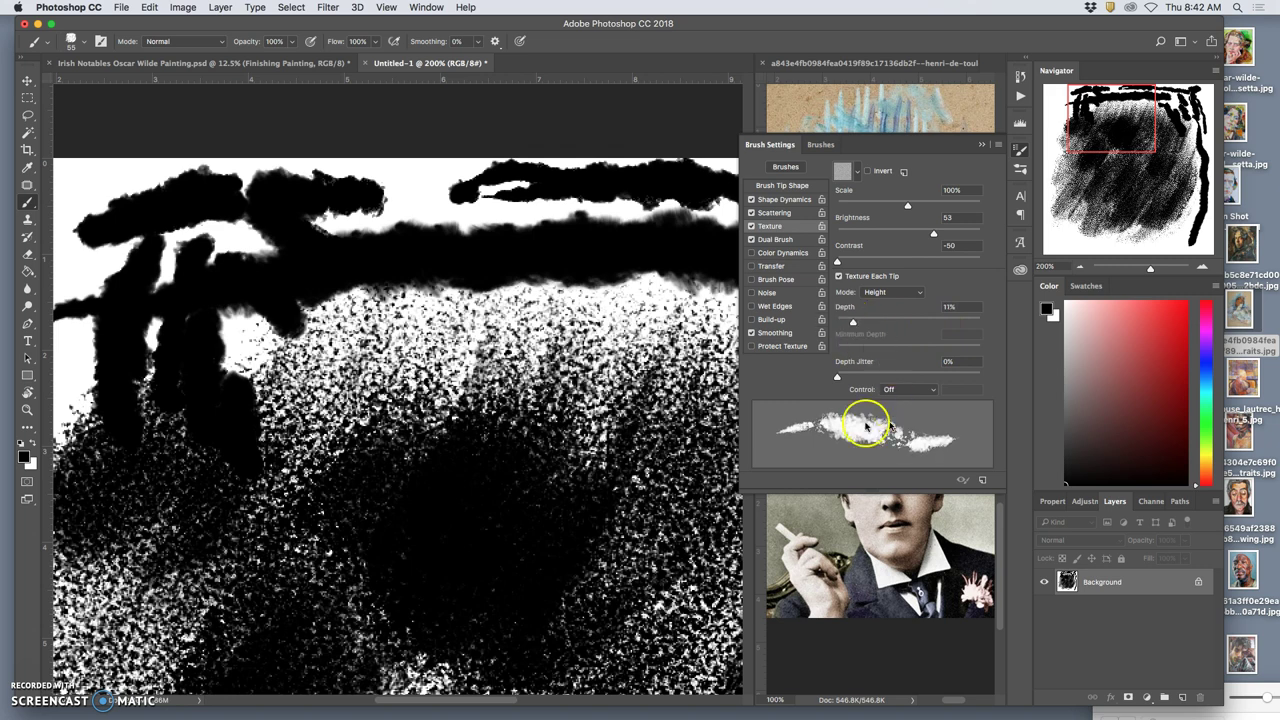
mouse_move(226, 423)
left_mouse_down()
mouse_move(478, 332)
mouse_move(563, 323)
left_mouse_up()
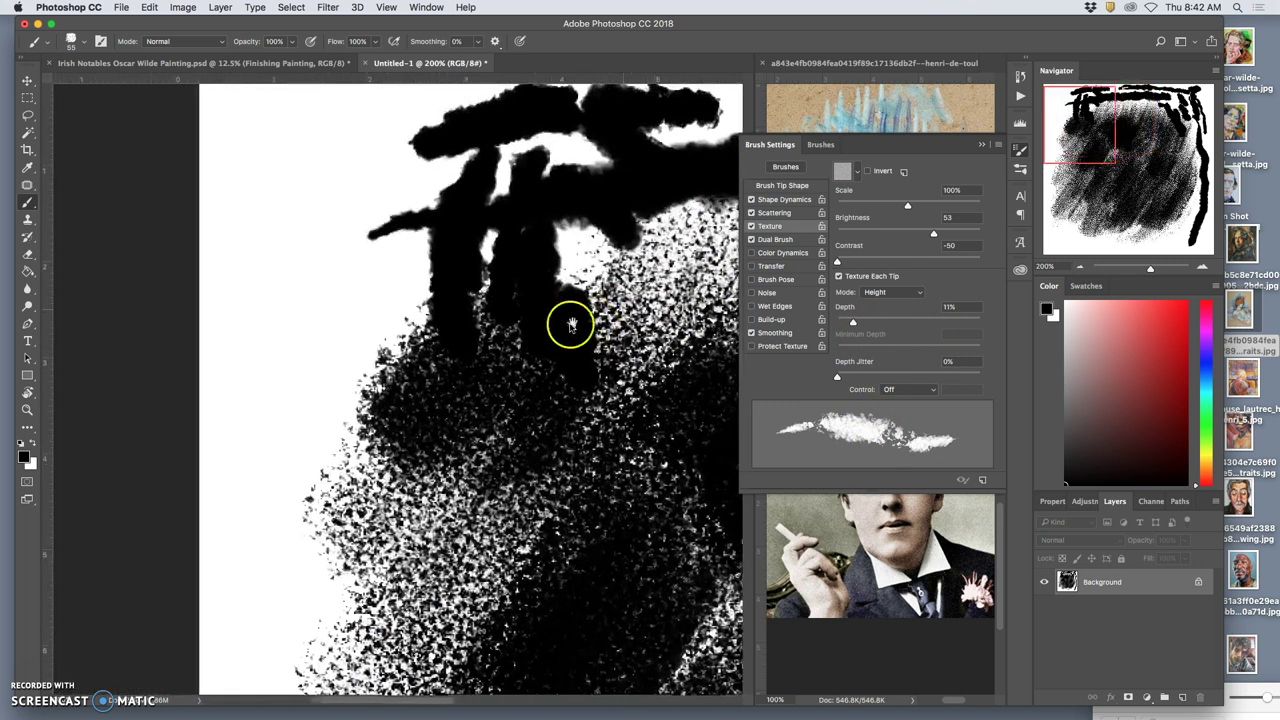
mouse_move(314, 165)
left_mouse_down()
mouse_move(322, 280)
mouse_move(285, 453)
mouse_move(291, 512)
mouse_move(277, 343)
mouse_move(308, 625)
mouse_move(411, 228)
mouse_move(356, 365)
mouse_move(380, 152)
mouse_move(325, 478)
mouse_move(338, 487)
mouse_move(390, 357)
mouse_move(322, 602)
mouse_move(292, 608)
mouse_move(254, 511)
mouse_move(276, 604)
mouse_move(322, 440)
mouse_move(371, 171)
left_mouse_up()
mouse_move(337, 371)
left_mouse_down()
mouse_move(317, 470)
mouse_move(340, 337)
mouse_move(368, 328)
mouse_move(356, 515)
mouse_move(389, 405)
mouse_move(383, 524)
mouse_move(339, 653)
mouse_move(320, 631)
mouse_move(314, 671)
mouse_move(317, 626)
mouse_move(406, 498)
mouse_move(406, 561)
mouse_move(438, 524)
left_mouse_up()
- Clear the test canvas with a white fill and paint textured black strokes across its middle and lower-left area
key("shift+BackSpace")
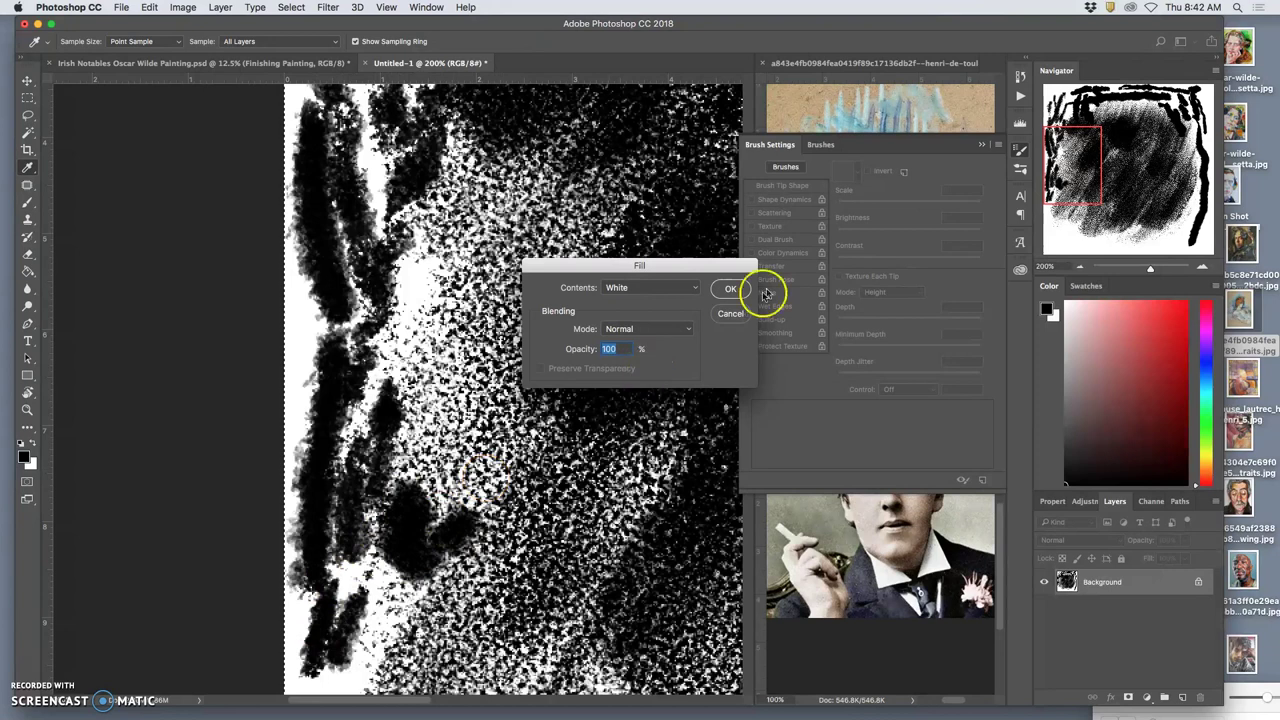
left_click(730, 290)
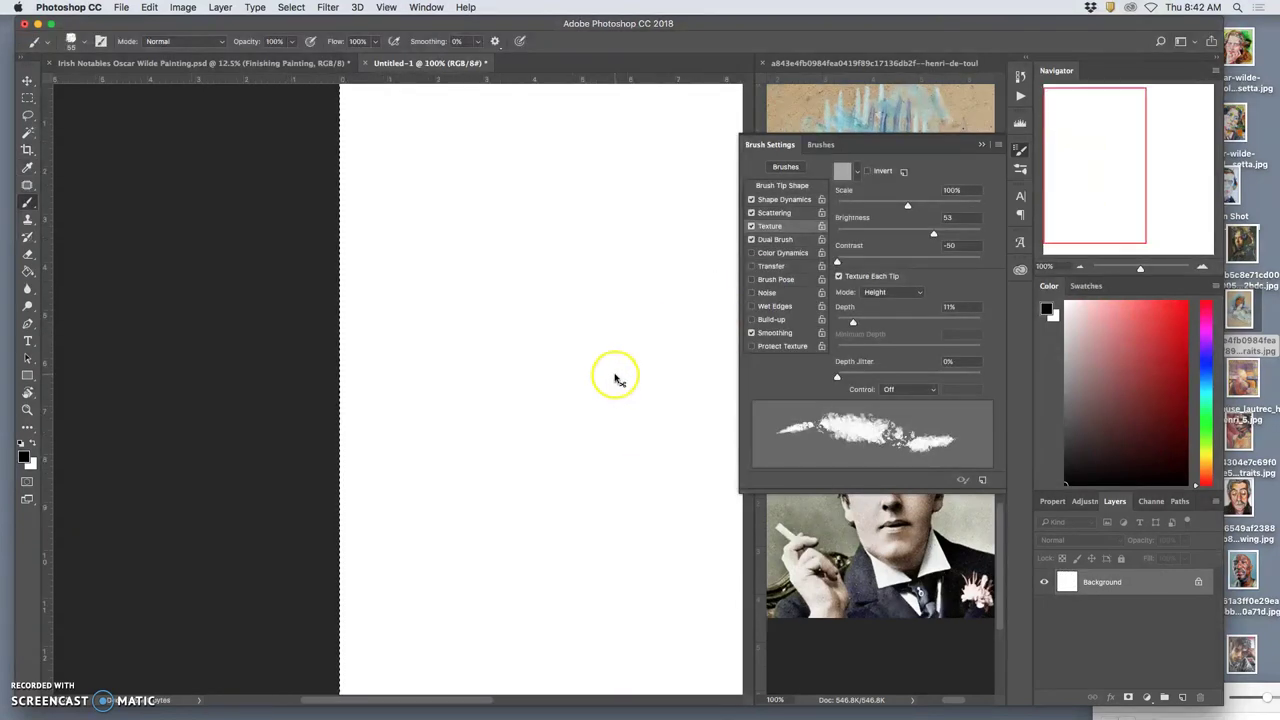
key("super+minus")
key("super+minus")
mouse_move(447, 260)
left_mouse_down()
mouse_move(414, 294)
mouse_move(380, 396)
left_mouse_up()
left_click_drag(400, 258, 334, 436)
left_click_drag(394, 309, 373, 487)
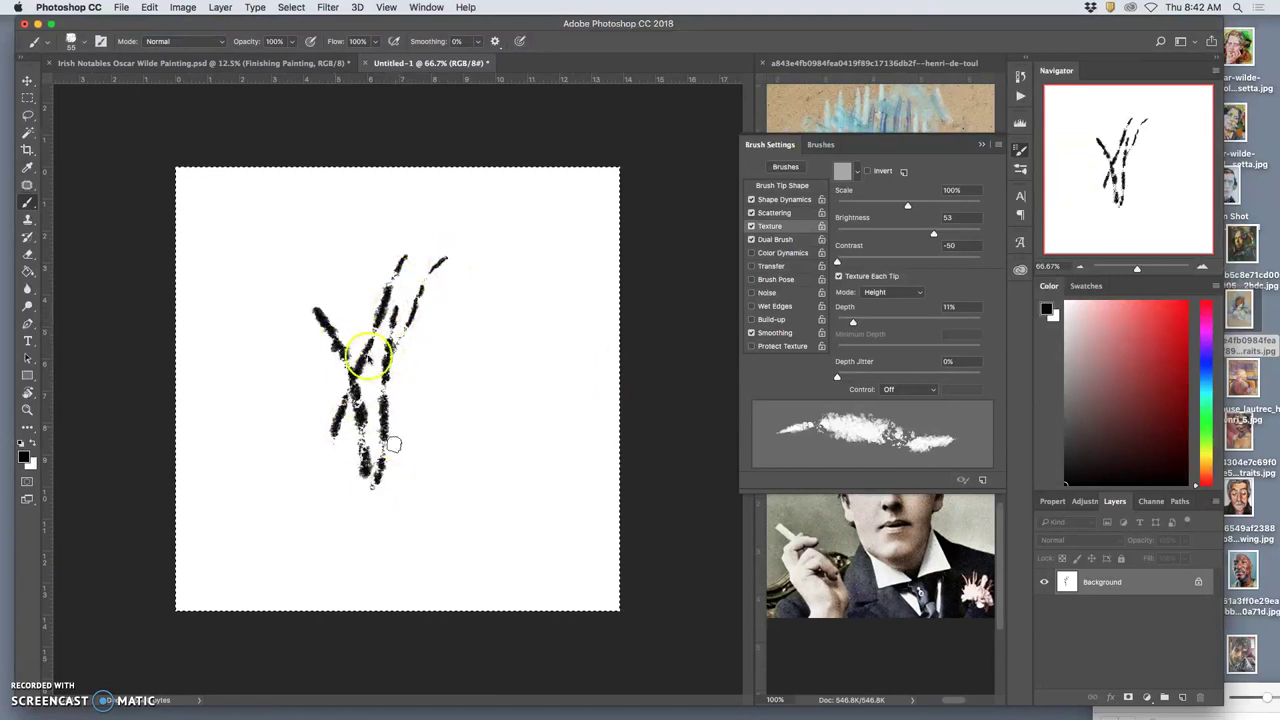
left_click_drag(352, 330, 378, 470)
left_click_drag(427, 363, 432, 408)
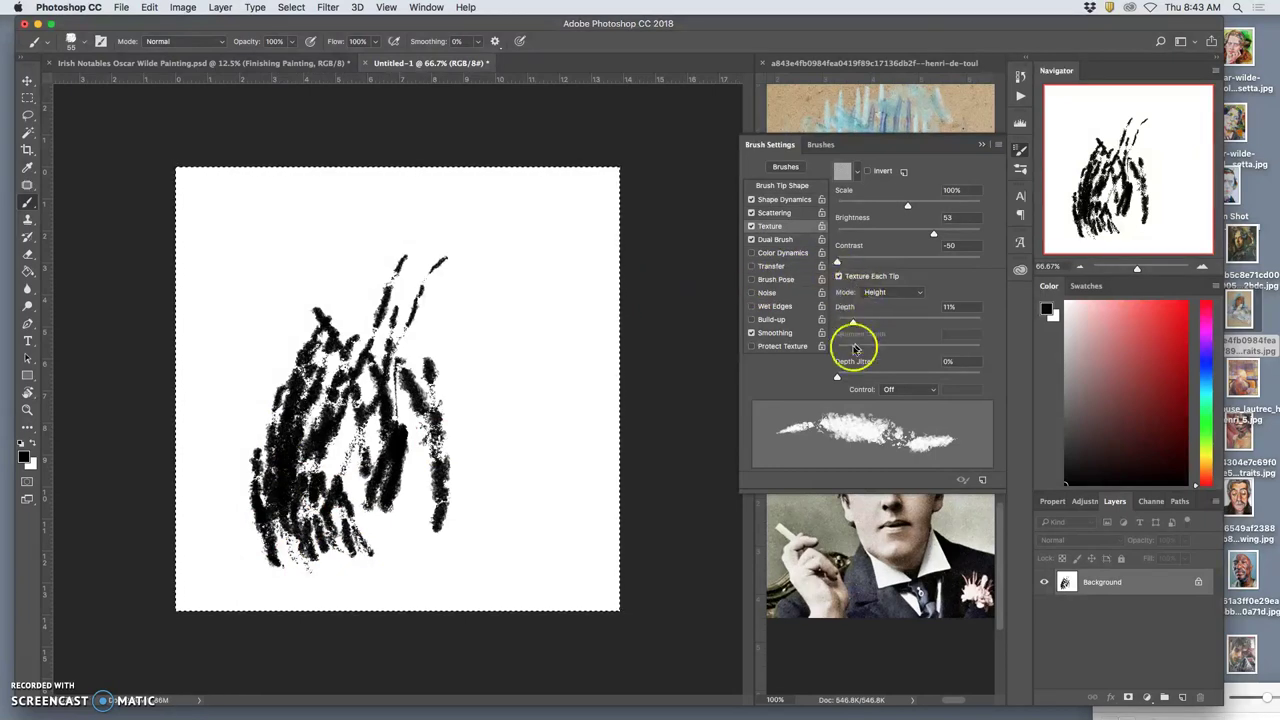
- Set the texture's Depth Jitter to 12% and paint vertical black test strokes on the right half of the canvas
mouse_move(838, 378)
left_mouse_down()
mouse_move(891, 371)
mouse_move(857, 373)
left_mouse_up()
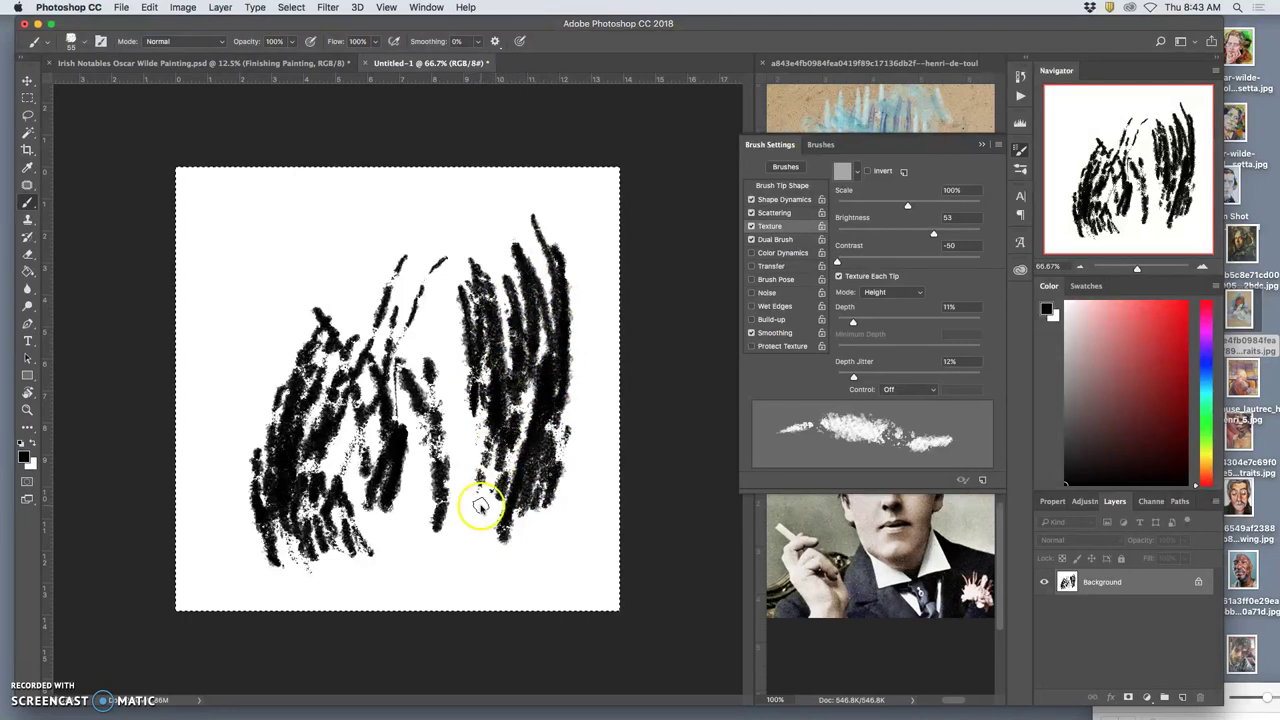
- Try Pen Pressure as the texture depth control with arced test strokes, and switch the control back to Off
left_click(927, 392)
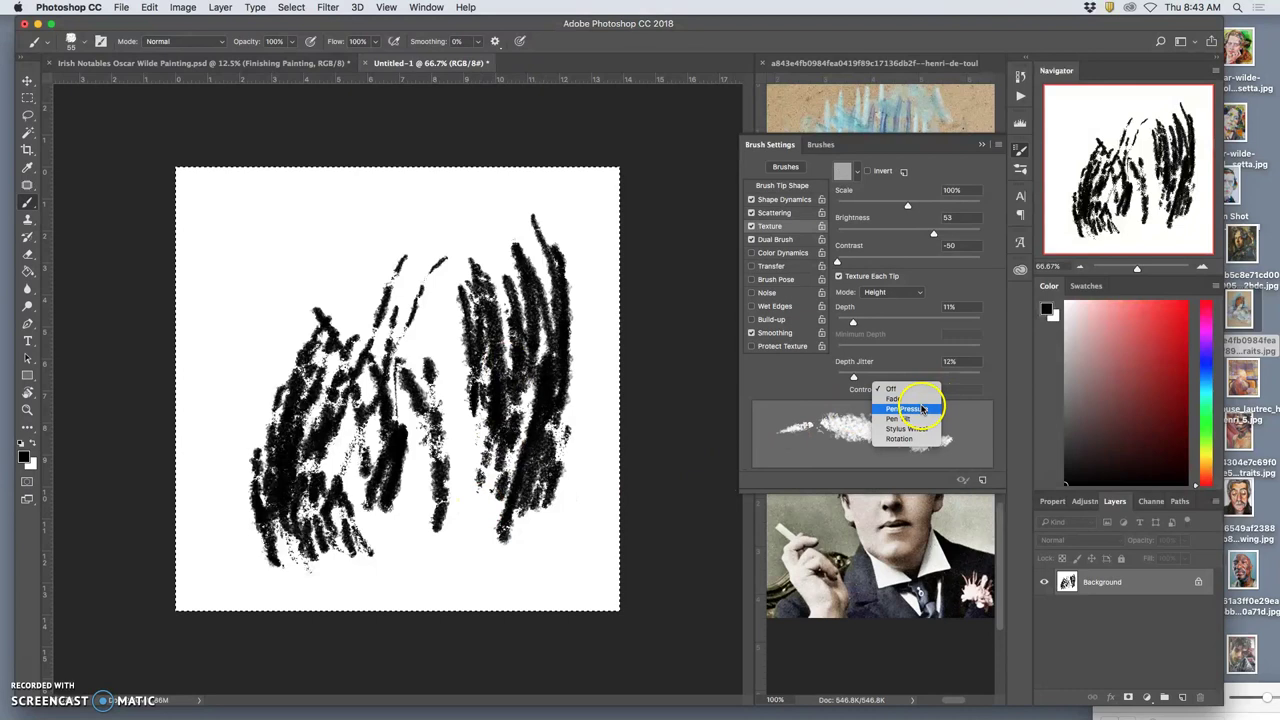
left_click(922, 409)
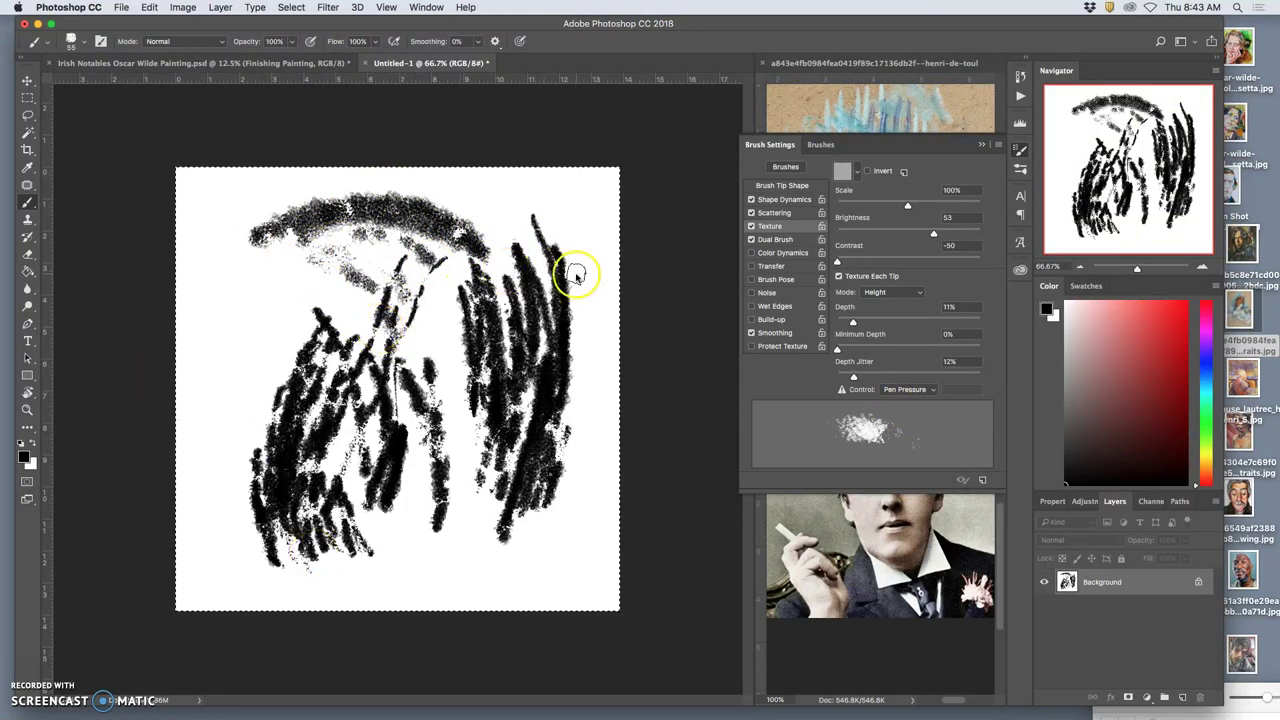
left_click(930, 390)
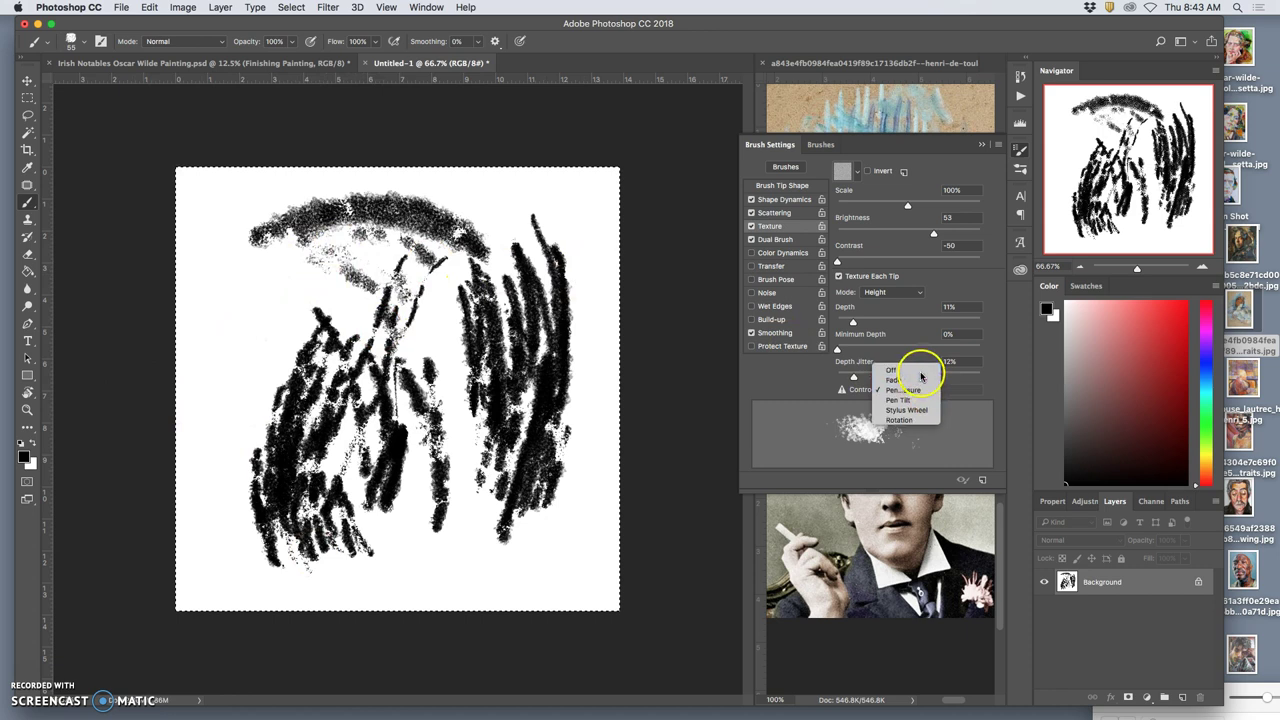
left_click(917, 368)
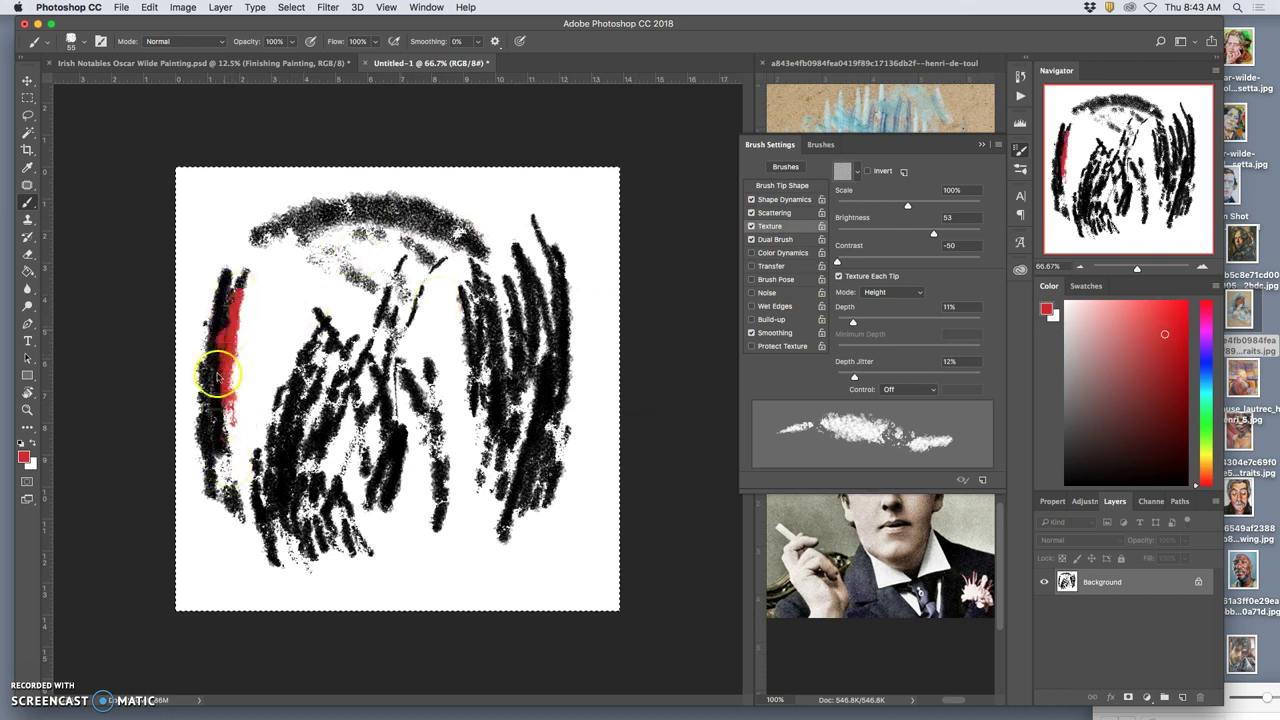
- Paint red strokes over the black test strokes on the canvas, building denser coverage on the right-hand group
mouse_move(238, 482)
left_mouse_down()
mouse_move(237, 431)
mouse_move(311, 395)
mouse_move(290, 503)
mouse_move(321, 414)
mouse_move(392, 320)
mouse_move(409, 324)
mouse_move(399, 353)
mouse_move(429, 393)
mouse_move(480, 281)
mouse_move(521, 402)
mouse_move(547, 311)
mouse_move(565, 330)
mouse_move(524, 504)
mouse_move(546, 424)
mouse_move(499, 501)
mouse_move(503, 430)
left_mouse_up()
key("super+plus")
key("super+plus")
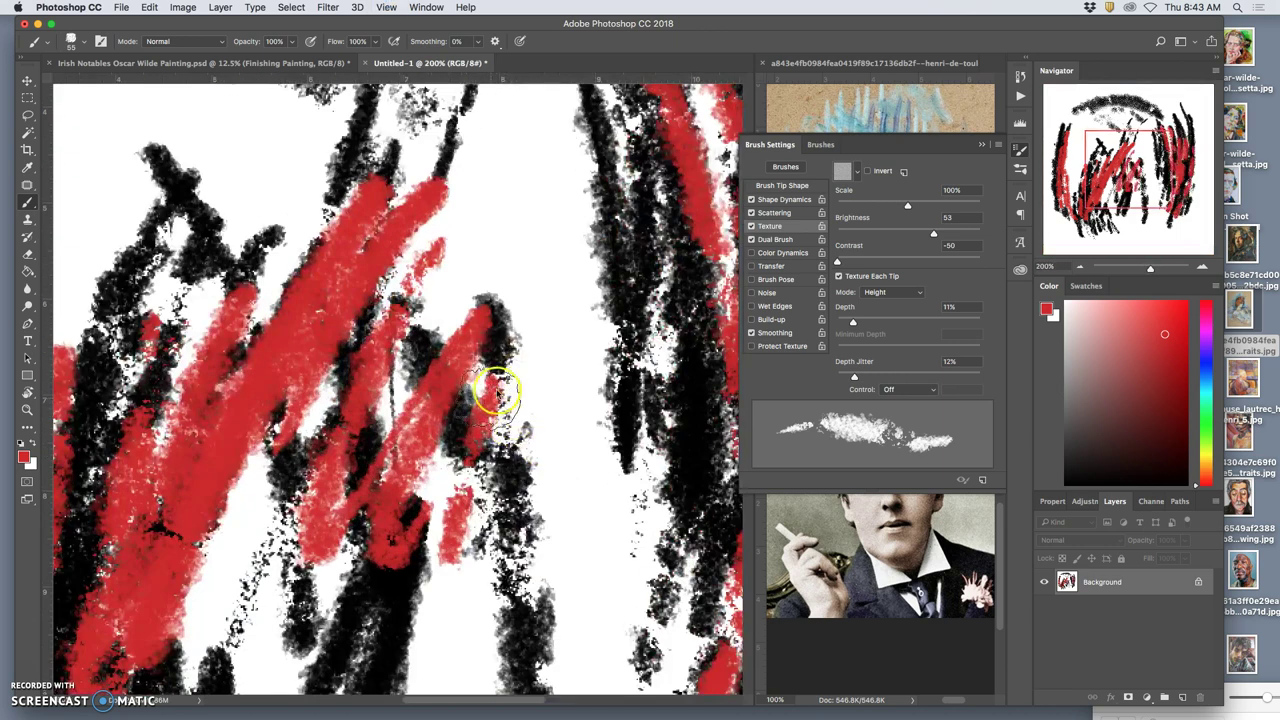
scroll(505, 387, "right", 10)
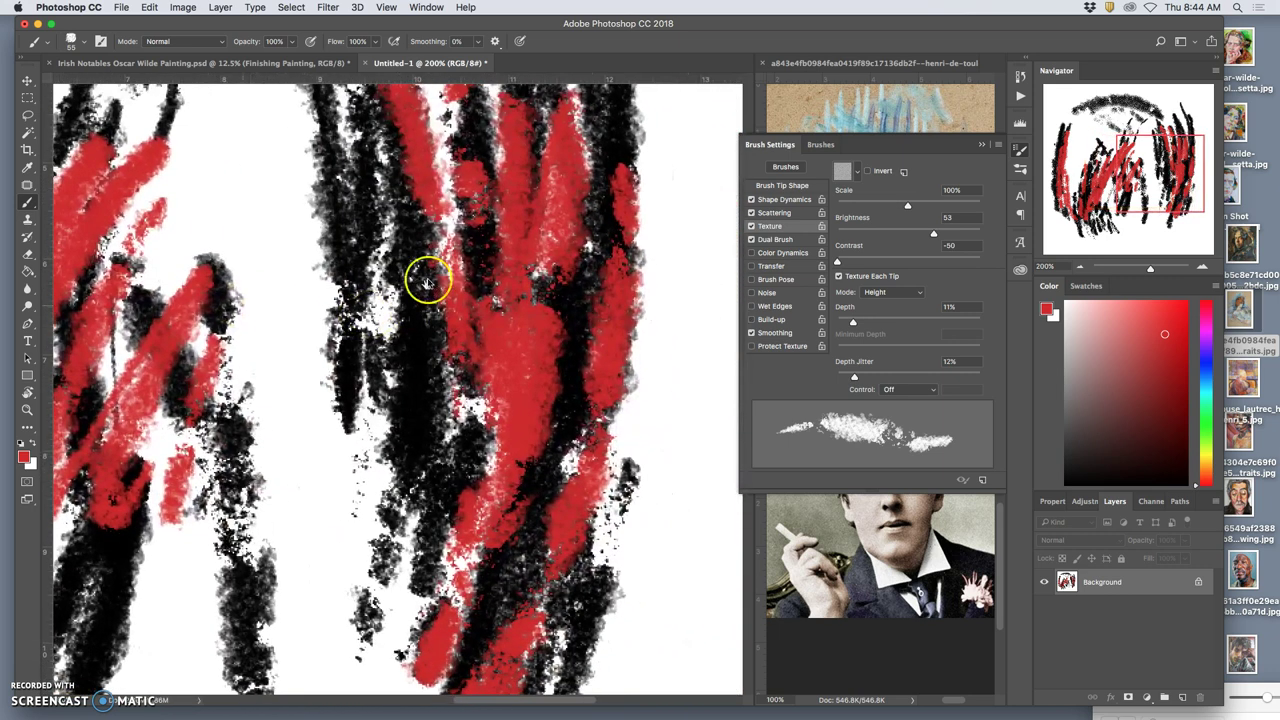
mouse_move(497, 178)
left_mouse_down()
mouse_move(493, 215)
mouse_move(637, 235)
mouse_move(640, 355)
left_mouse_up()
mouse_move(430, 300)
left_mouse_down()
mouse_move(373, 262)
mouse_move(380, 471)
mouse_move(371, 223)
mouse_move(391, 509)
mouse_move(314, 100)
mouse_move(389, 194)
mouse_move(430, 519)
mouse_move(426, 434)
mouse_move(400, 563)
left_mouse_up()
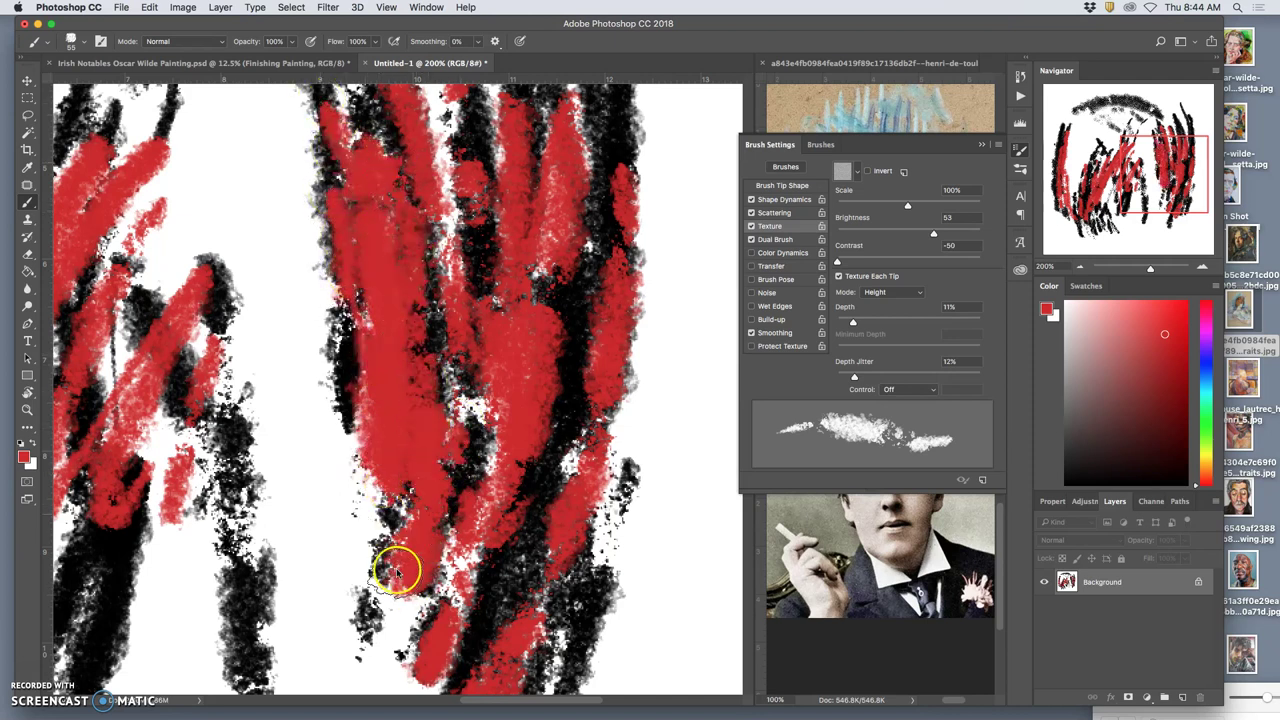
mouse_move(651, 537)
left_mouse_down()
mouse_move(600, 643)
mouse_move(628, 504)
mouse_move(586, 651)
left_mouse_up()
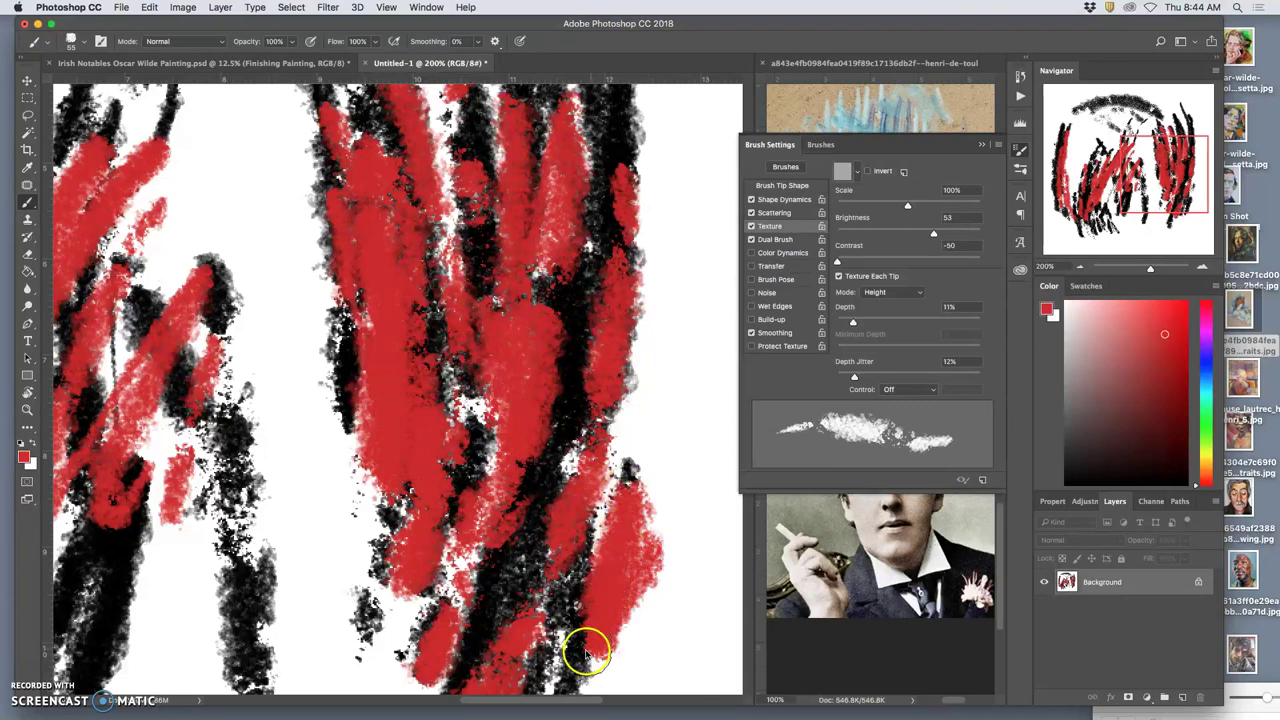
mouse_move(578, 345)
left_mouse_down()
mouse_move(623, 104)
mouse_move(629, 294)
left_mouse_up()
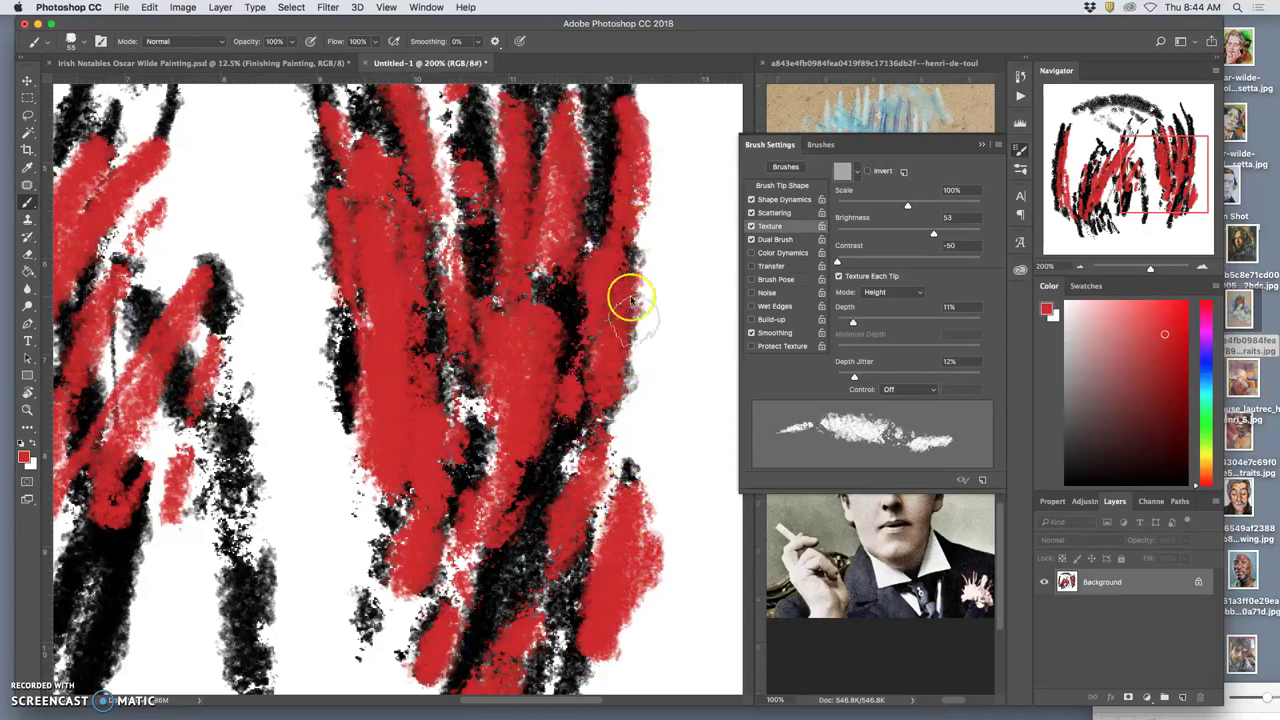
- Sample tan from the Toulouse-Lautrec reference, paint it over the red strokes, and blend with colors resampled from the canvas
left_click(985, 92, "alt")
mouse_move(587, 360)
left_mouse_down()
mouse_move(600, 171)
mouse_move(556, 313)
mouse_move(486, 263)
mouse_move(466, 526)
mouse_move(466, 357)
mouse_move(445, 450)
mouse_move(431, 317)
mouse_move(451, 363)
mouse_move(463, 266)
mouse_move(452, 307)
mouse_move(394, 243)
mouse_move(414, 451)
mouse_move(414, 374)
mouse_move(394, 380)
mouse_move(425, 396)
mouse_move(423, 371)
mouse_move(415, 470)
mouse_move(414, 443)
mouse_move(394, 466)
mouse_move(357, 363)
left_mouse_up()
left_click(429, 346, "alt")
left_click(466, 285, "alt")
left_click(418, 385, "alt")
left_click(409, 385, "alt")
left_click(429, 394, "alt")
left_click(415, 468, "alt")
- Lower the brush opacity to 77% and blend the pink, tan and red strokes using colors sampled from the canvas
left_click(291, 42)
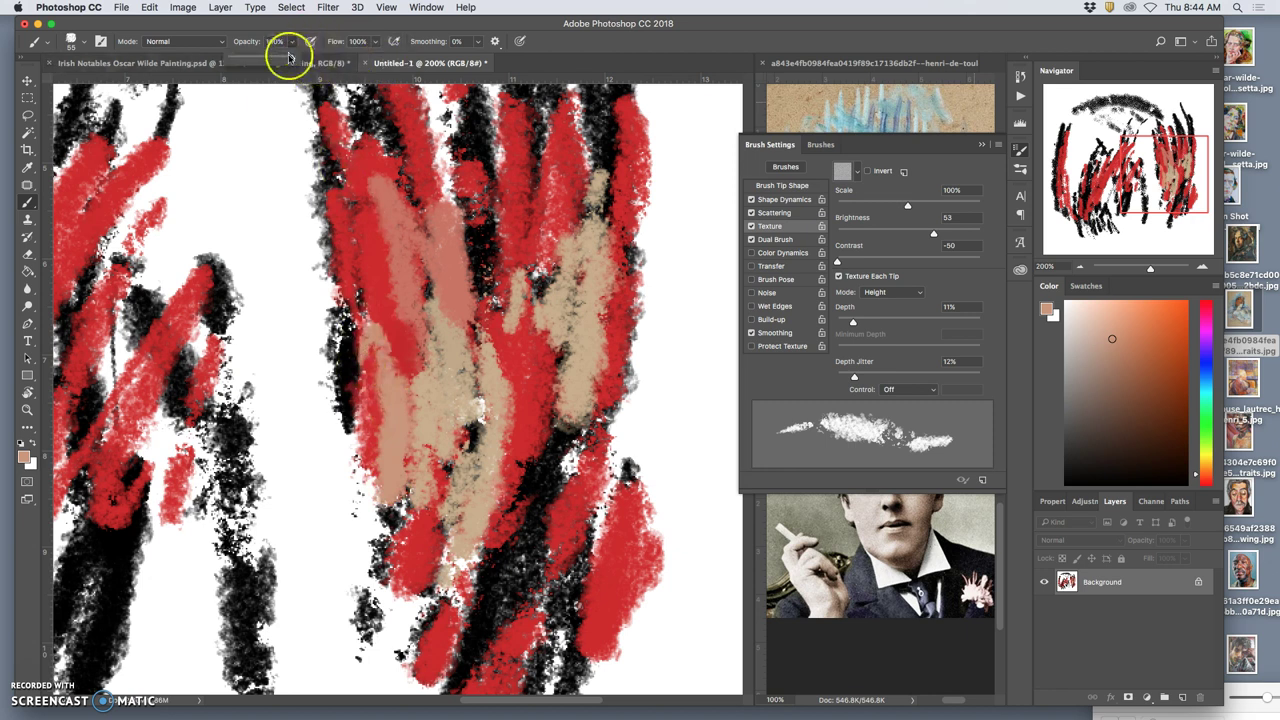
mouse_move(360, 238)
left_mouse_down()
mouse_move(354, 194)
mouse_move(394, 351)
mouse_move(414, 303)
left_mouse_up()
left_click(416, 314, "alt")
mouse_move(424, 352)
left_mouse_down()
mouse_move(427, 409)
mouse_move(405, 214)
mouse_move(434, 445)
mouse_move(505, 380)
mouse_move(470, 315)
mouse_move(463, 427)
mouse_move(474, 442)
mouse_move(398, 598)
left_mouse_up()
left_click(512, 360, "alt")
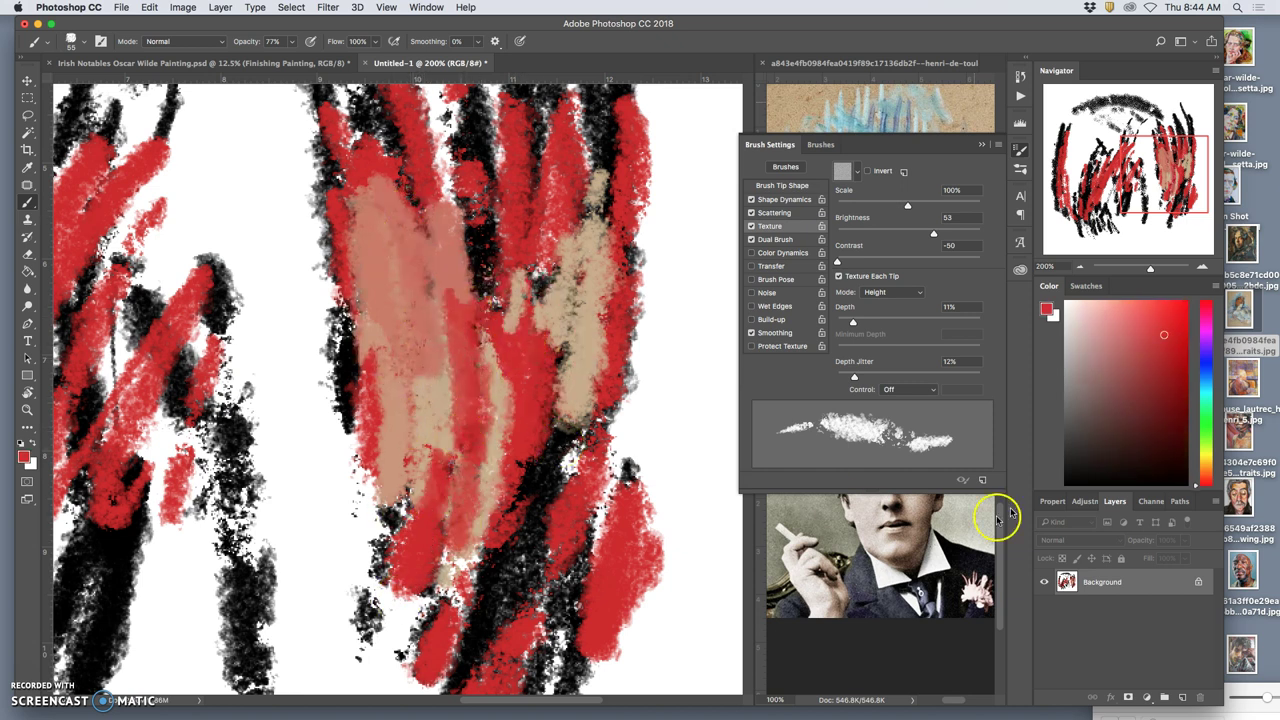
- Choose an olive green and paint semi-transparent strokes down through the blended patch
left_click_drag(1204, 464, 1204, 456)
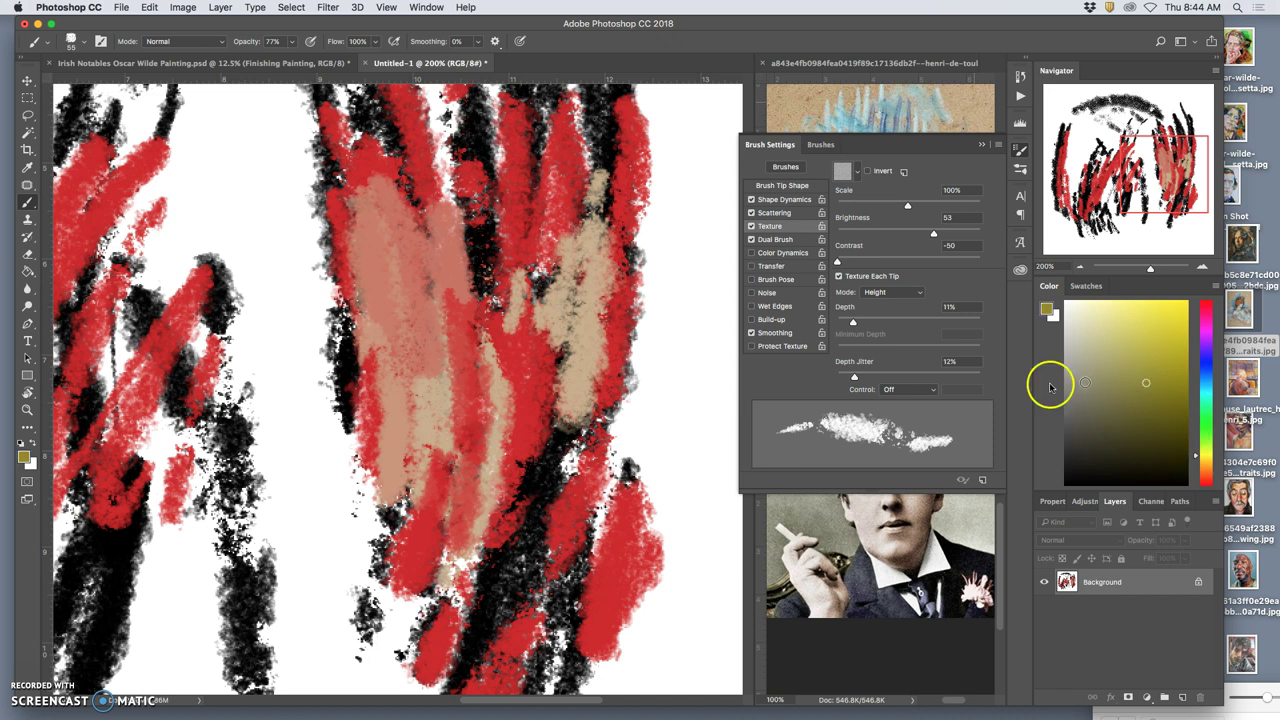
mouse_move(452, 307)
left_mouse_down()
mouse_move(458, 349)
mouse_move(439, 367)
mouse_move(414, 478)
mouse_move(404, 358)
mouse_move(380, 591)
left_mouse_up()
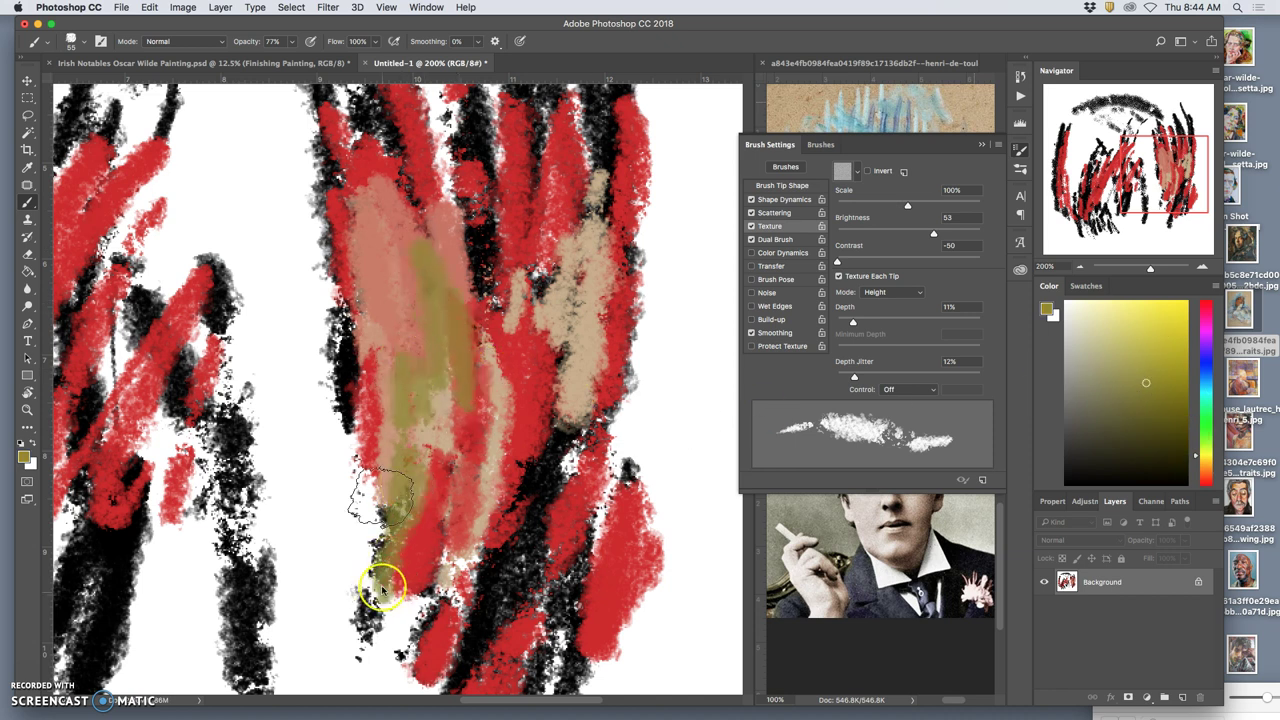
left_click_drag(370, 360, 385, 530)
left_click_drag(471, 371, 514, 437)
left_click_drag(548, 340, 492, 625)
- Sample mixed tones from the patch and paint them over the black and red strokes on its right side
left_click(555, 450, "alt")
mouse_move(553, 462)
left_mouse_down()
mouse_move(560, 380)
mouse_move(543, 263)
mouse_move(571, 277)
mouse_move(563, 314)
mouse_move(526, 246)
mouse_move(522, 388)
mouse_move(580, 371)
mouse_move(590, 435)
mouse_move(546, 346)
mouse_move(477, 538)
left_mouse_up()
left_click(560, 300, "alt")
left_click(514, 354, "alt")
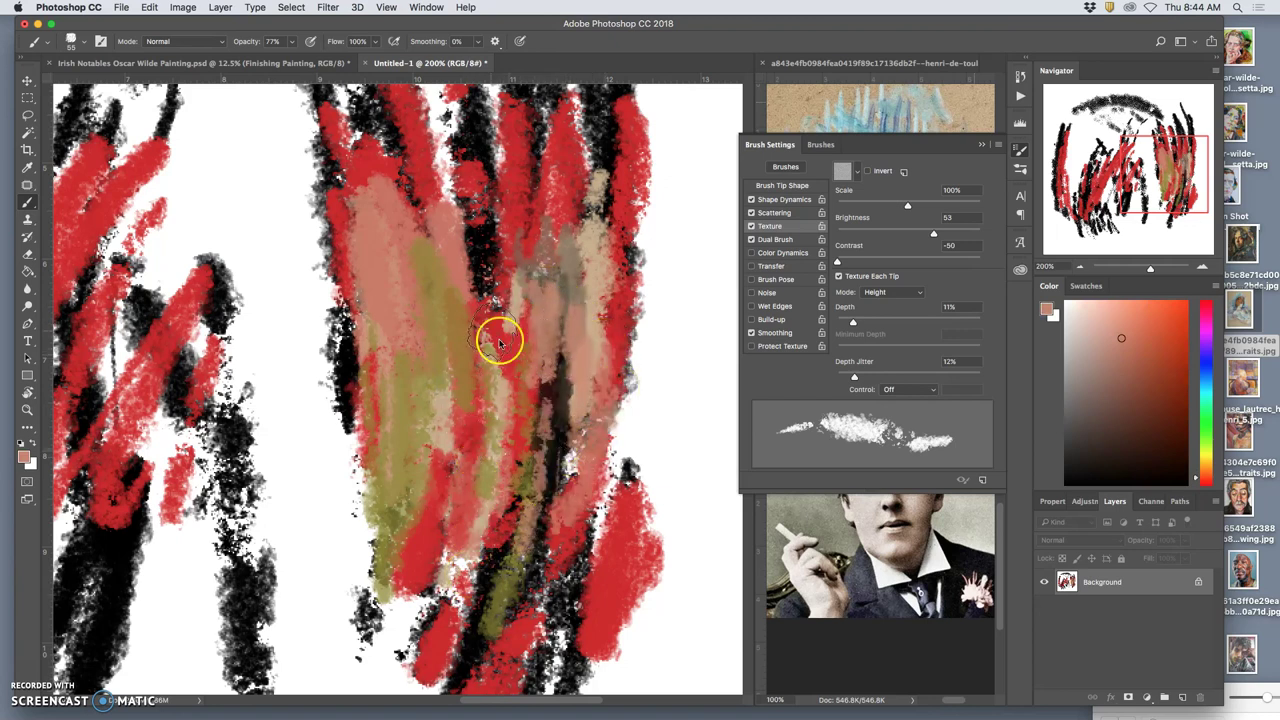
left_click_drag(500, 342, 477, 489)
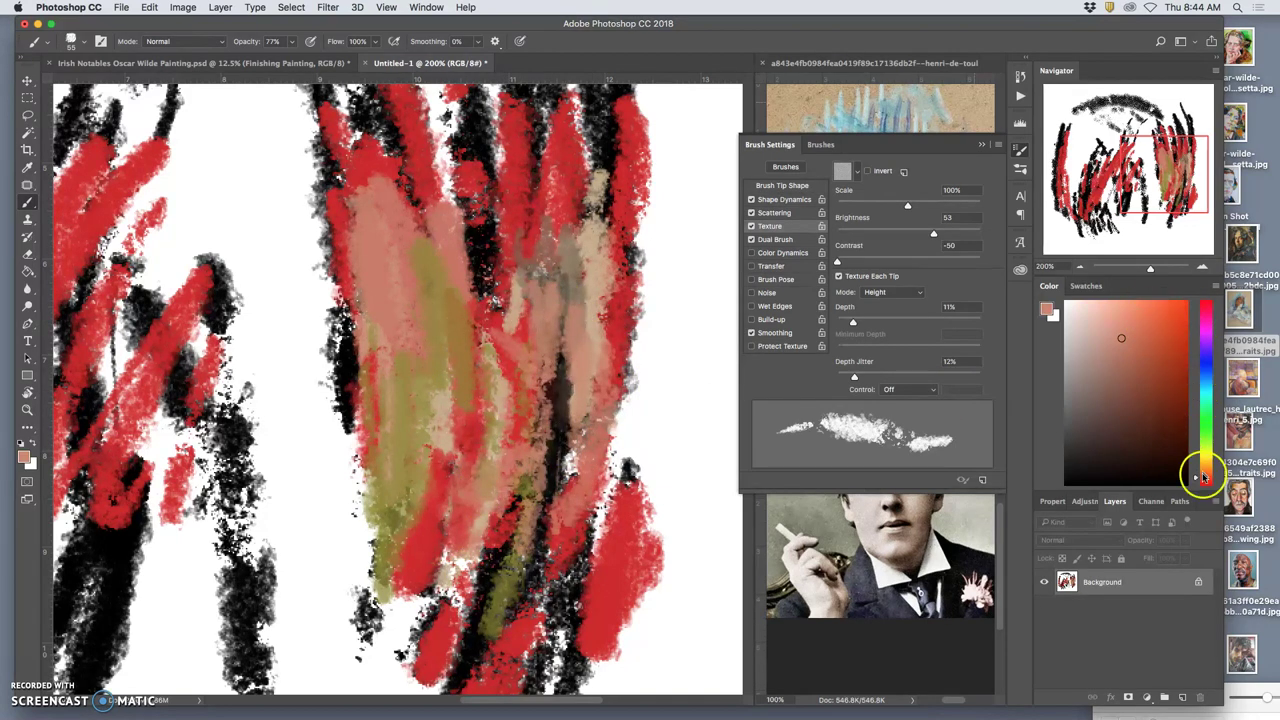
- Choose a bright yellow-orange and paint loose strokes across the center and right of the blended patch
left_click_drag(1203, 478, 1203, 466)
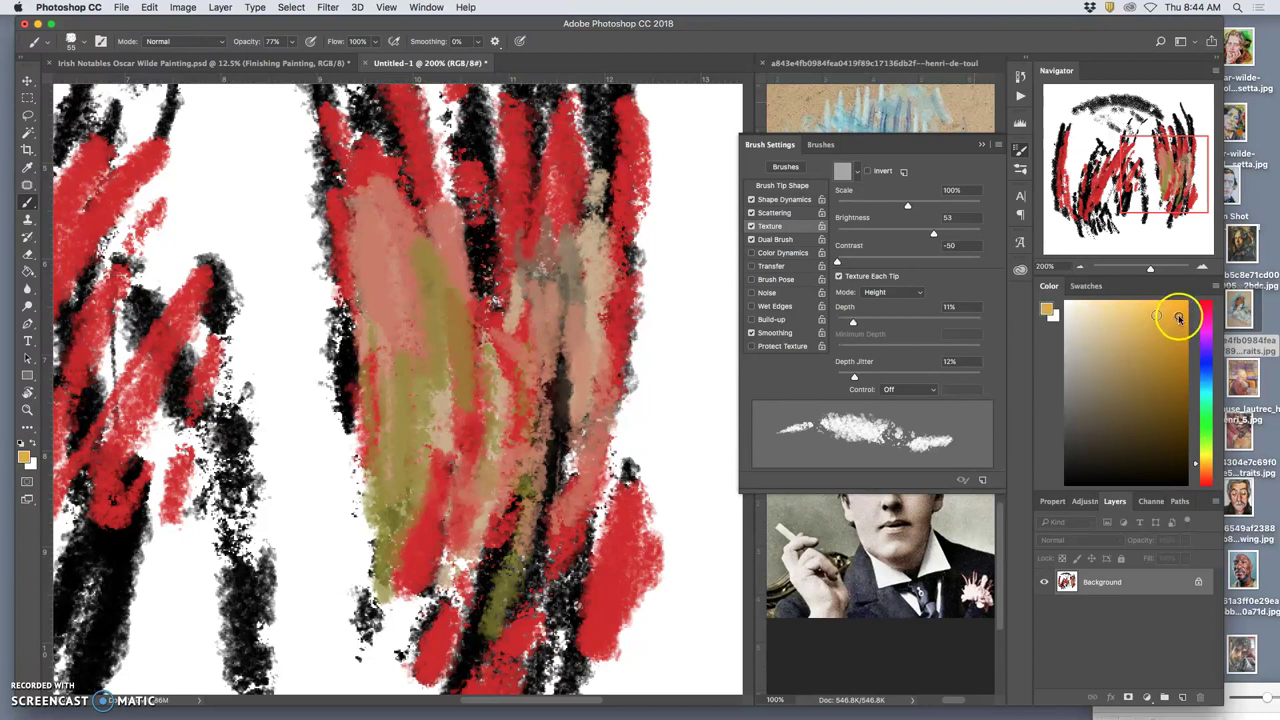
mouse_move(518, 249)
left_mouse_down()
mouse_move(491, 293)
mouse_move(541, 340)
mouse_move(540, 364)
mouse_move(476, 430)
mouse_move(488, 543)
mouse_move(567, 392)
mouse_move(543, 527)
left_mouse_up()
left_click_drag(418, 330, 429, 200)
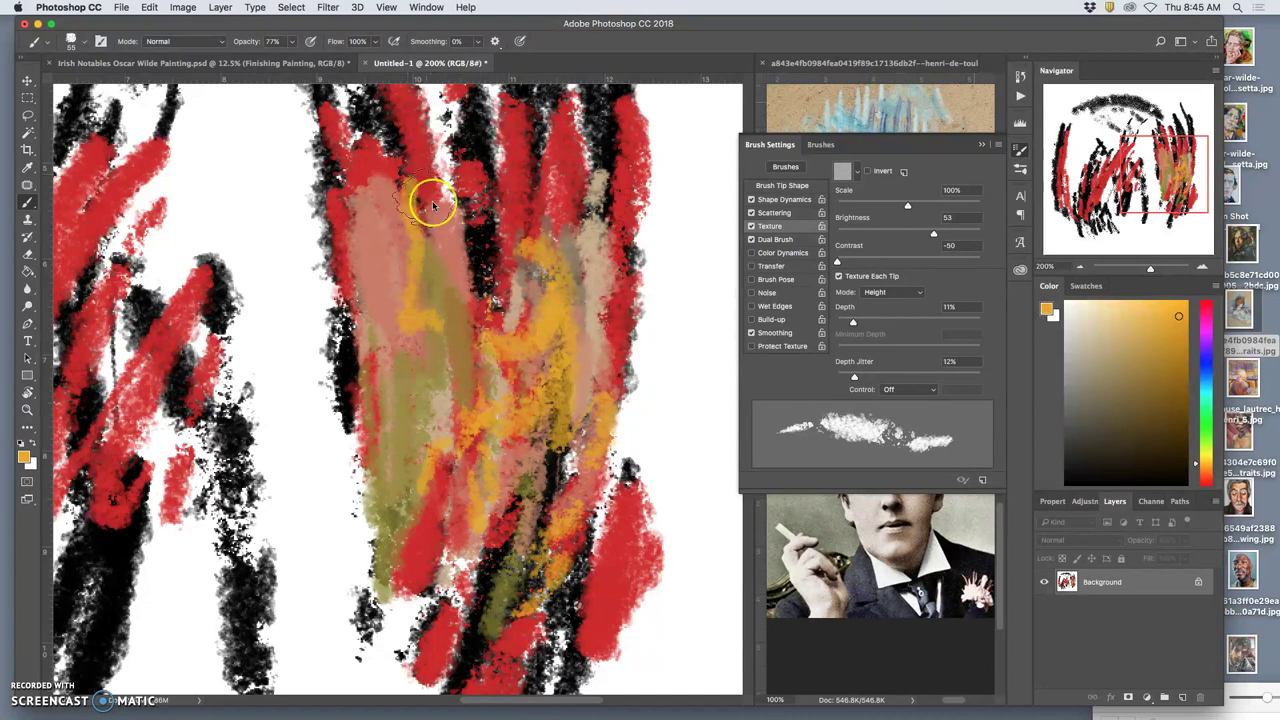
- Collapse the brush settings, sample oranges from the reference portrait's hair, and paint them over the upper part of the patch
left_click(914, 100)
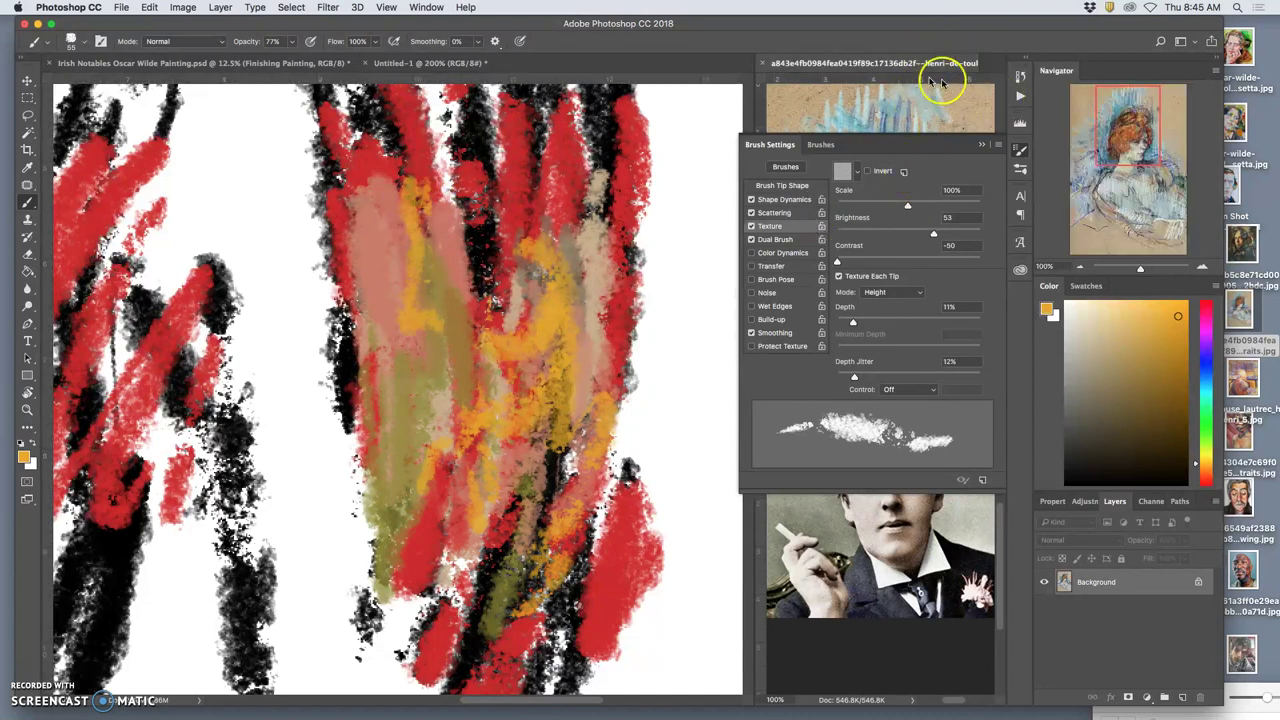
left_click(983, 147)
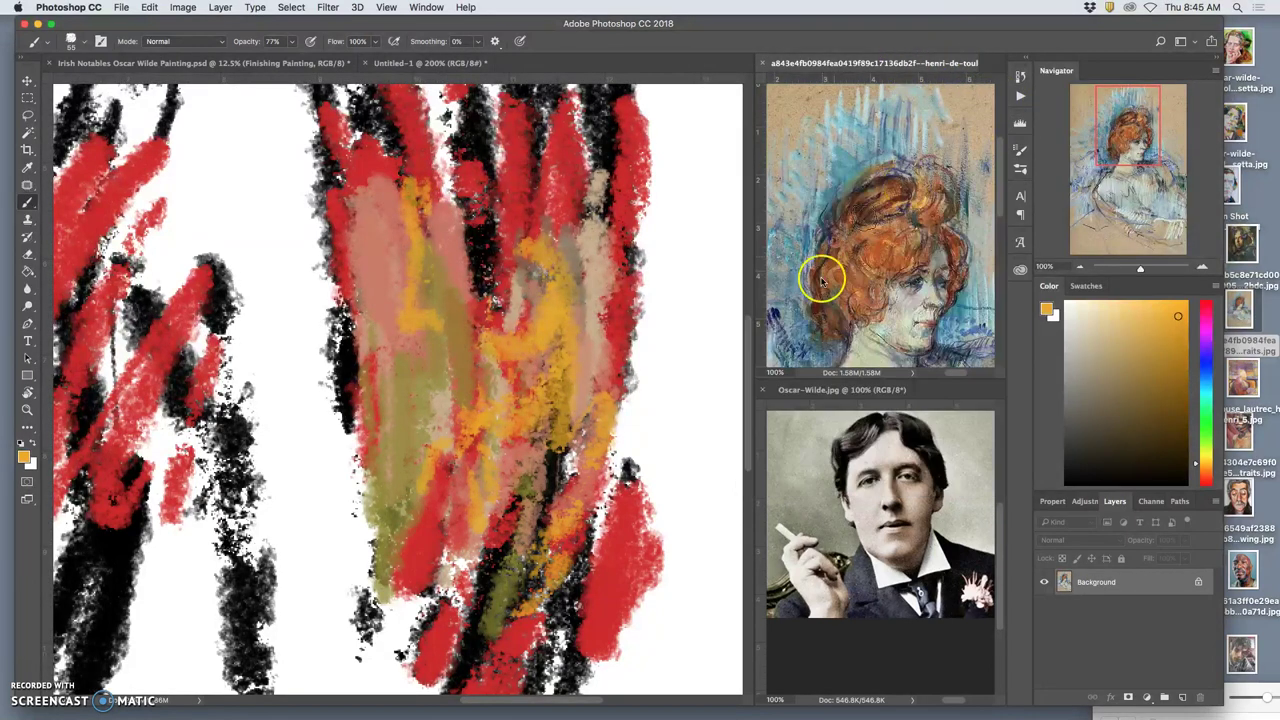
left_click_drag(885, 241, 877, 236)
mouse_move(480, 258)
left_mouse_down()
mouse_move(600, 271)
mouse_move(522, 215)
mouse_move(568, 251)
mouse_move(609, 234)
left_mouse_up()
left_click(872, 240, "alt")
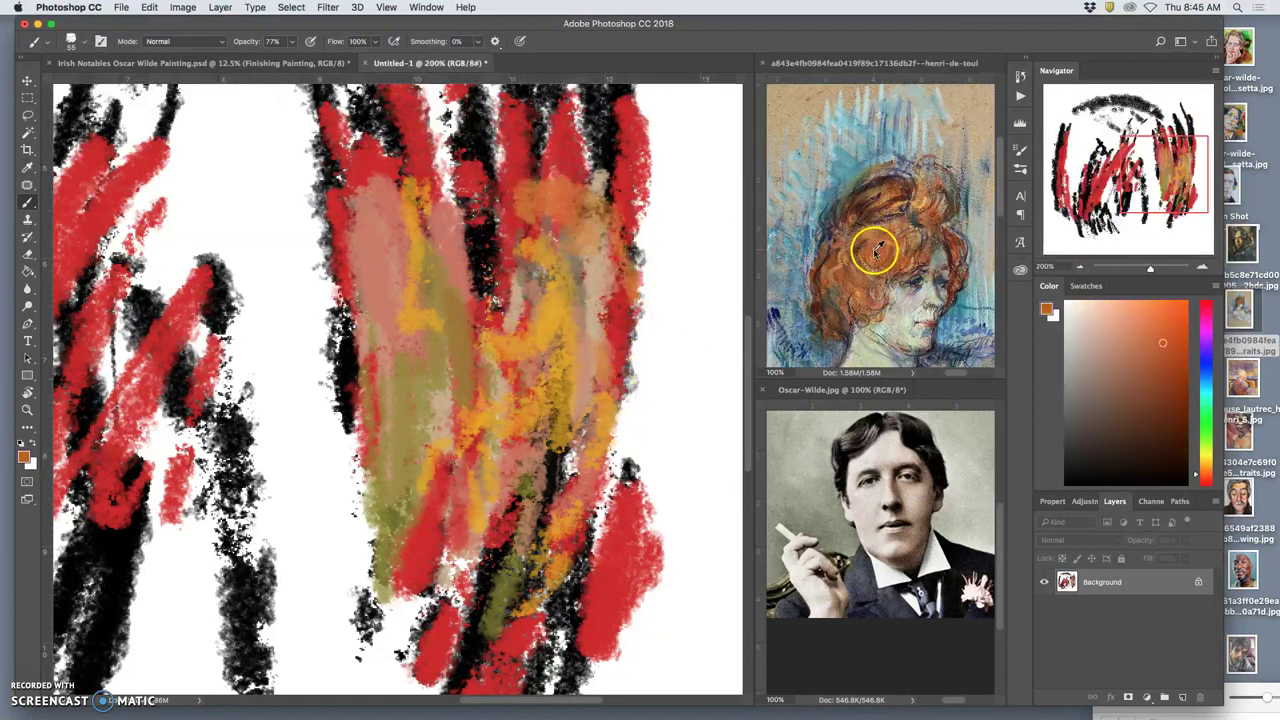
mouse_move(514, 286)
left_mouse_down()
mouse_move(506, 257)
mouse_move(628, 360)
mouse_move(538, 461)
mouse_move(457, 397)
mouse_move(545, 385)
left_mouse_up()
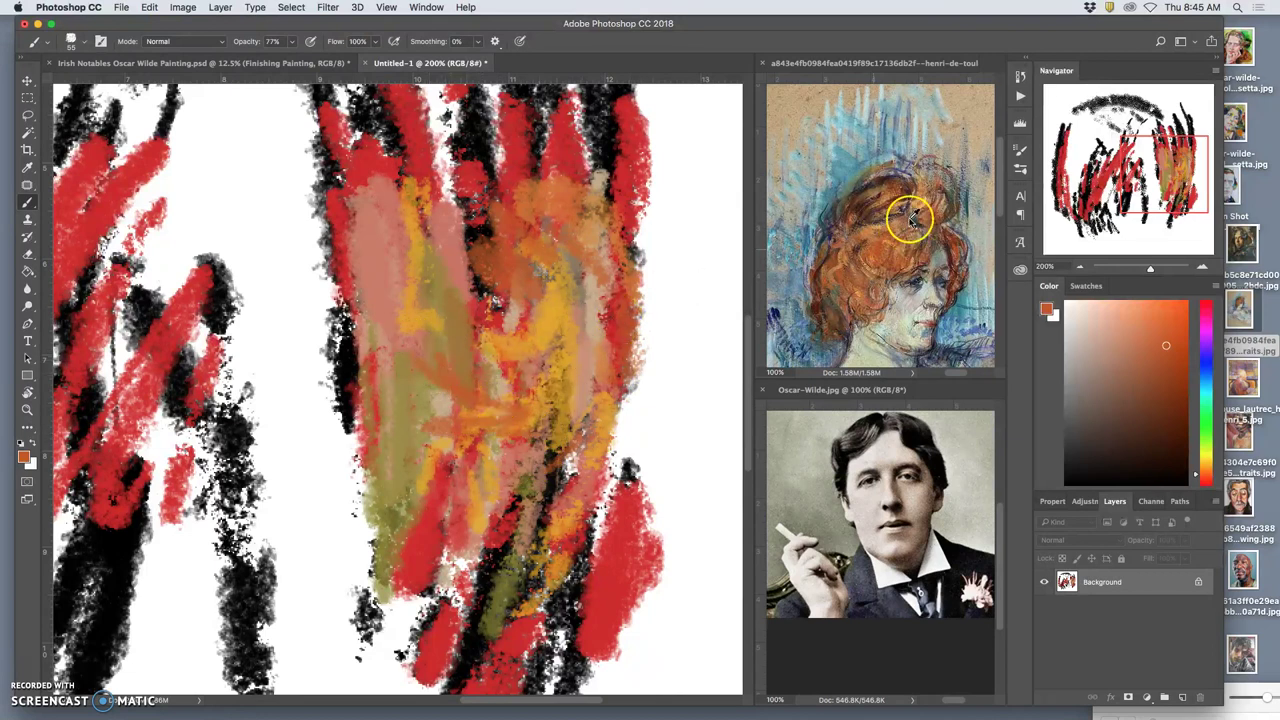
- Sample dark green and gray-blue from the reference portrait and paint curved strokes in the middle of the patch
left_click(912, 218, "alt")
mouse_move(488, 266)
left_mouse_down()
mouse_move(511, 301)
mouse_move(545, 309)
mouse_move(554, 250)
mouse_move(536, 277)
mouse_move(434, 320)
mouse_move(409, 292)
mouse_move(448, 328)
mouse_move(426, 317)
mouse_move(433, 238)
mouse_move(480, 257)
left_mouse_up()
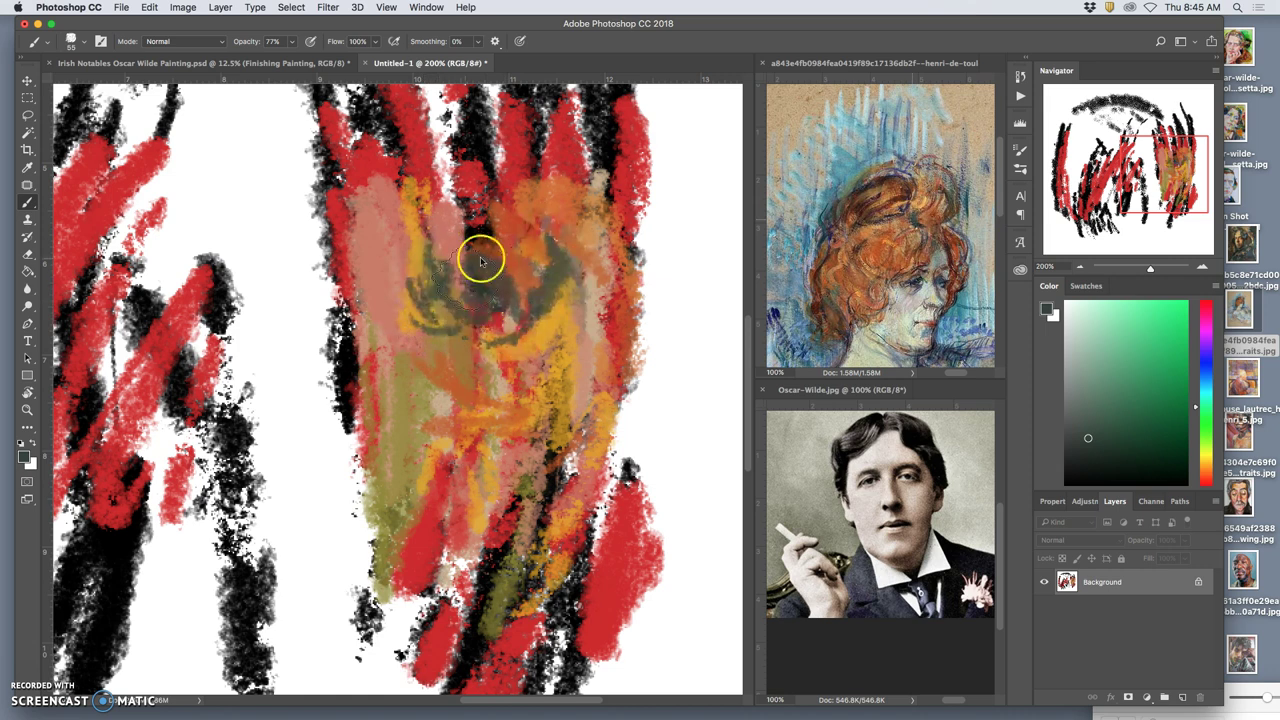
left_click(815, 225, "alt")
mouse_move(405, 310)
left_mouse_down()
mouse_move(456, 328)
mouse_move(477, 289)
left_mouse_up()
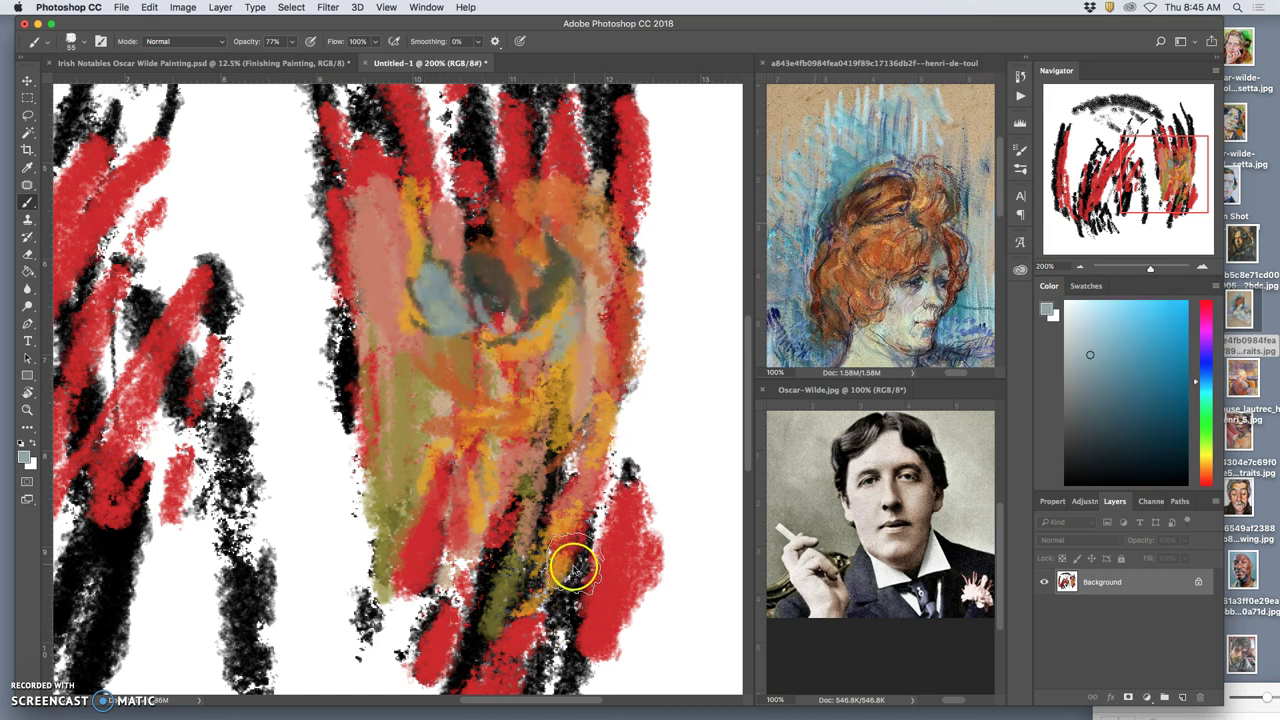
- Inspect the texture and color blending of the test strokes at 400% zoom
key("super+minus")
key("super+minus")
key("super+plus")
key("super+plus")
key("super+plus")
key("super+plus")
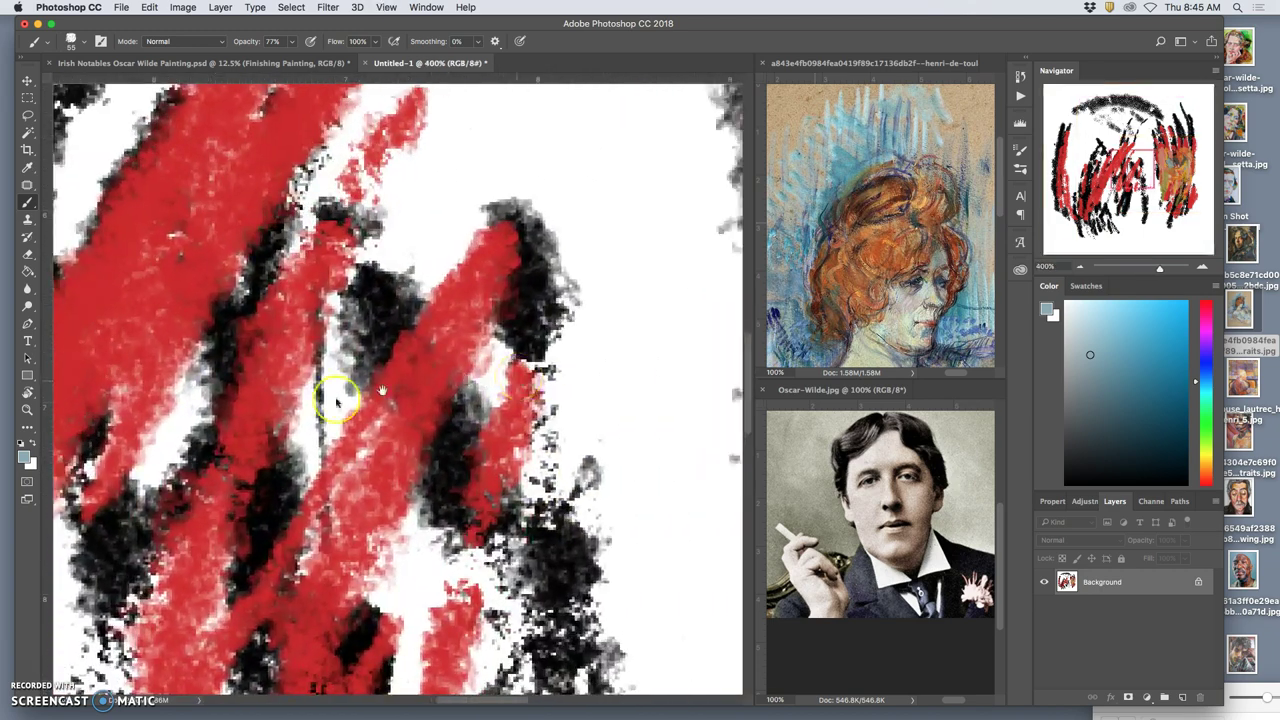
mouse_move(337, 400)
left_mouse_down()
mouse_move(511, 360)
mouse_move(360, 266)
mouse_move(366, 323)
left_mouse_up()
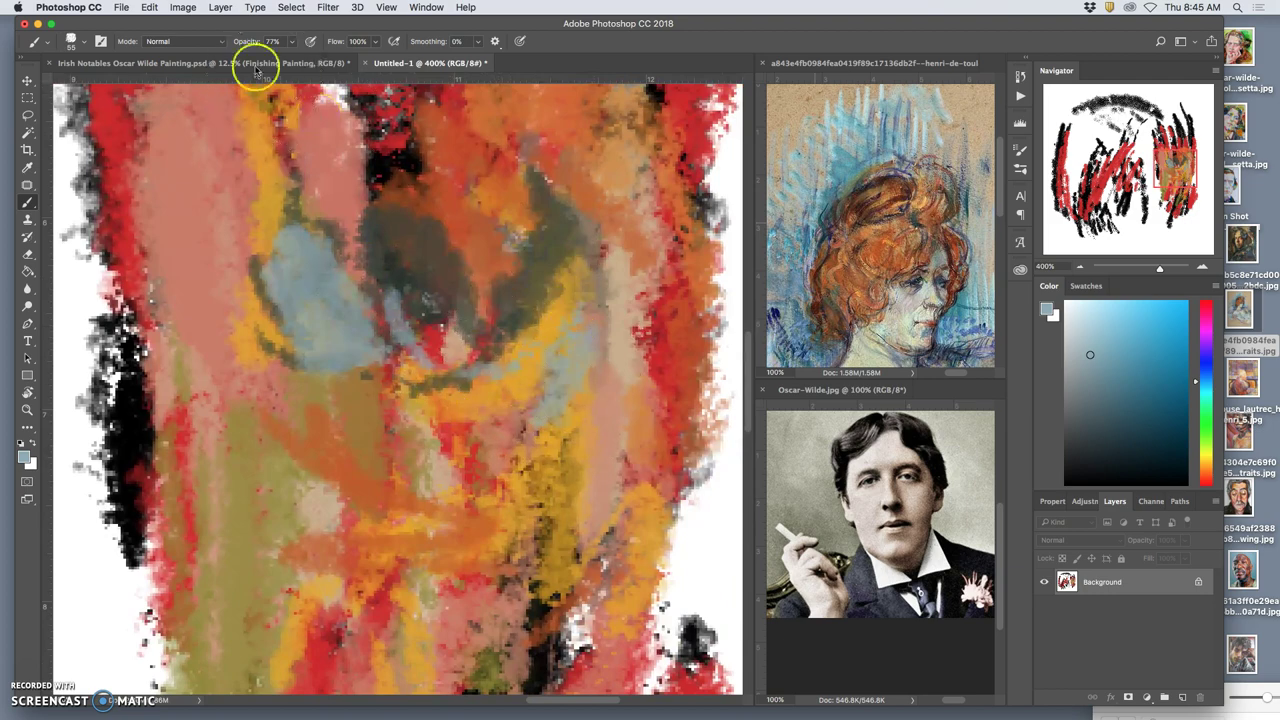
- Return to the Oscar Wilde painting and examine its pastel texture on the cheek at 200% zoom
left_click(197, 64)
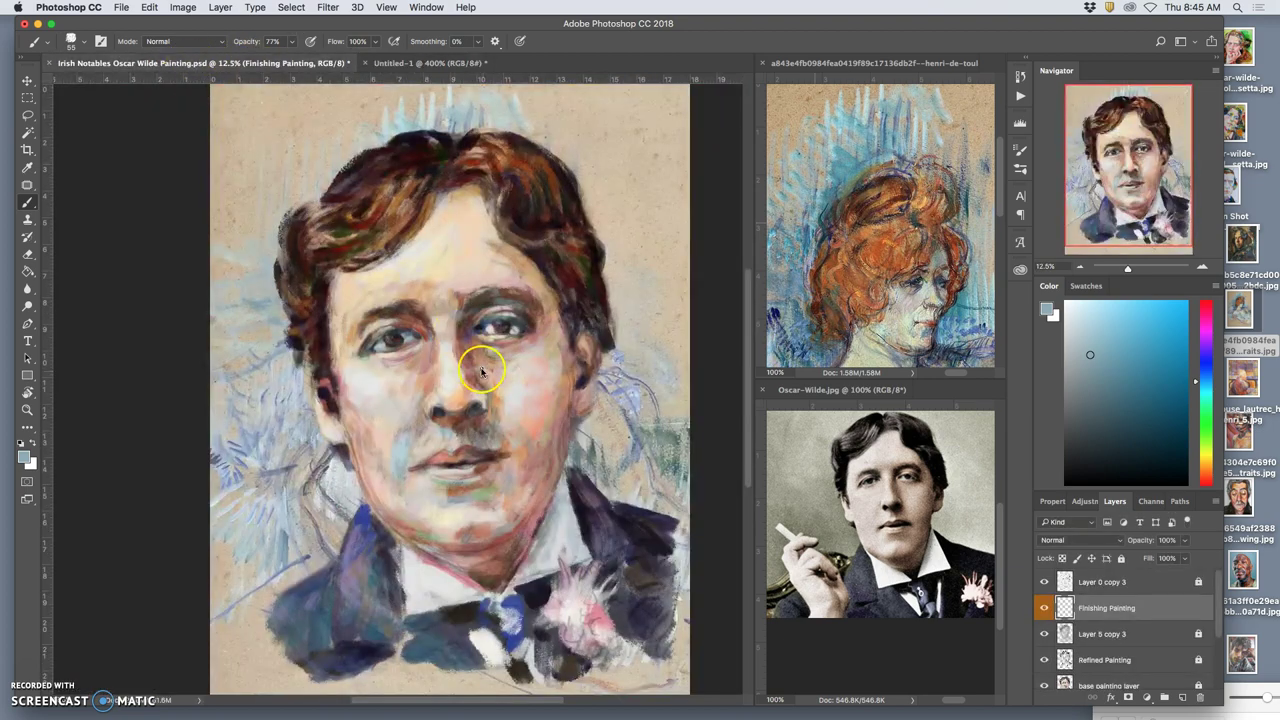
scroll(500, 366, "up", 8)
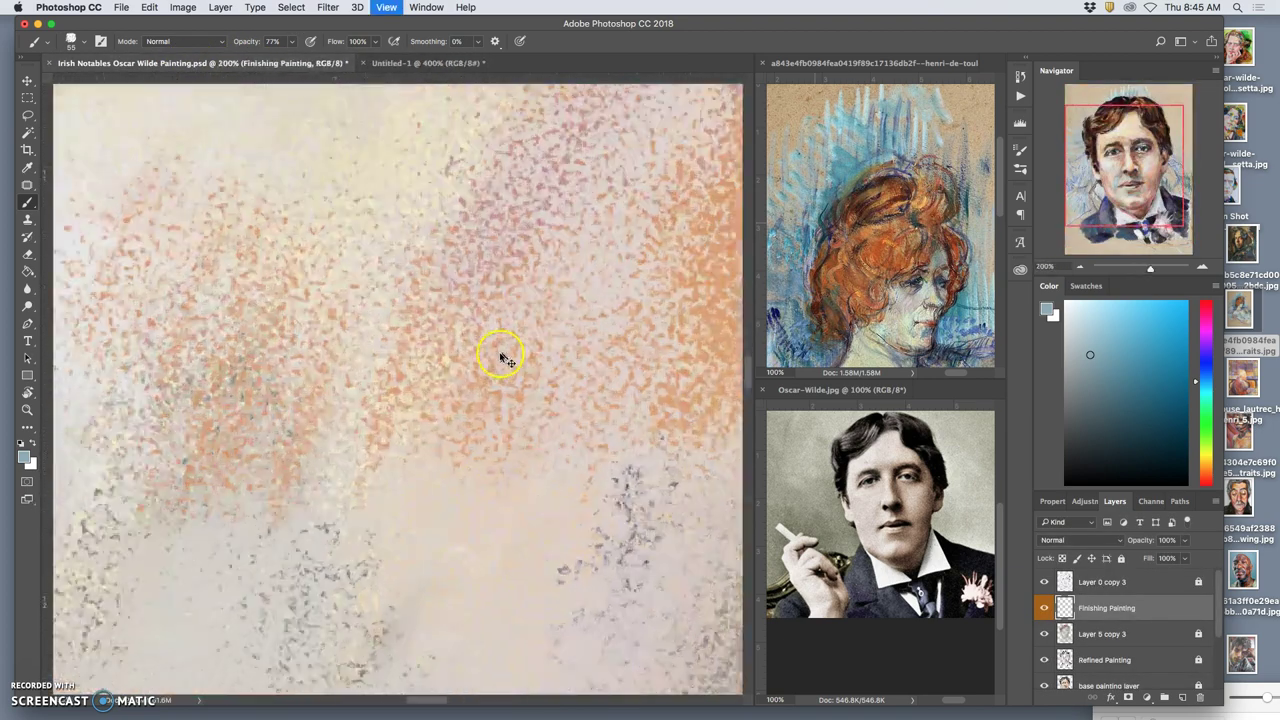
scroll(551, 366, "down", 4)
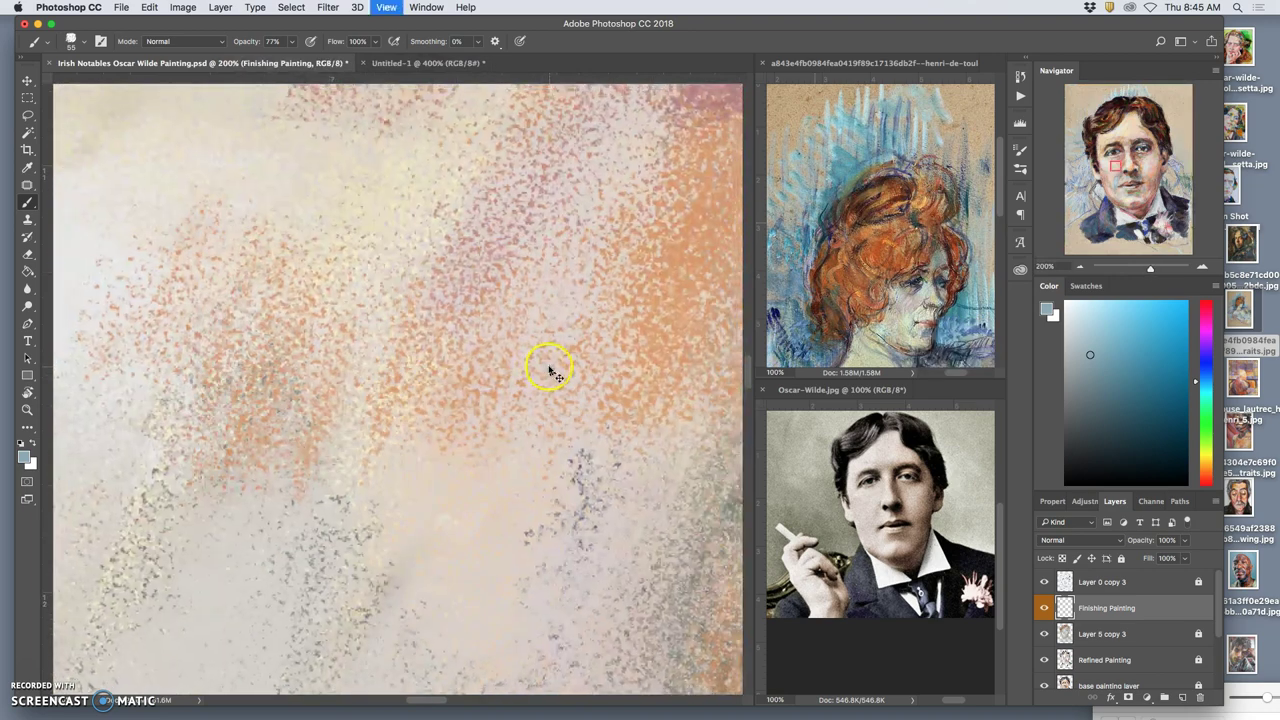
scroll(551, 369, "down", 5)
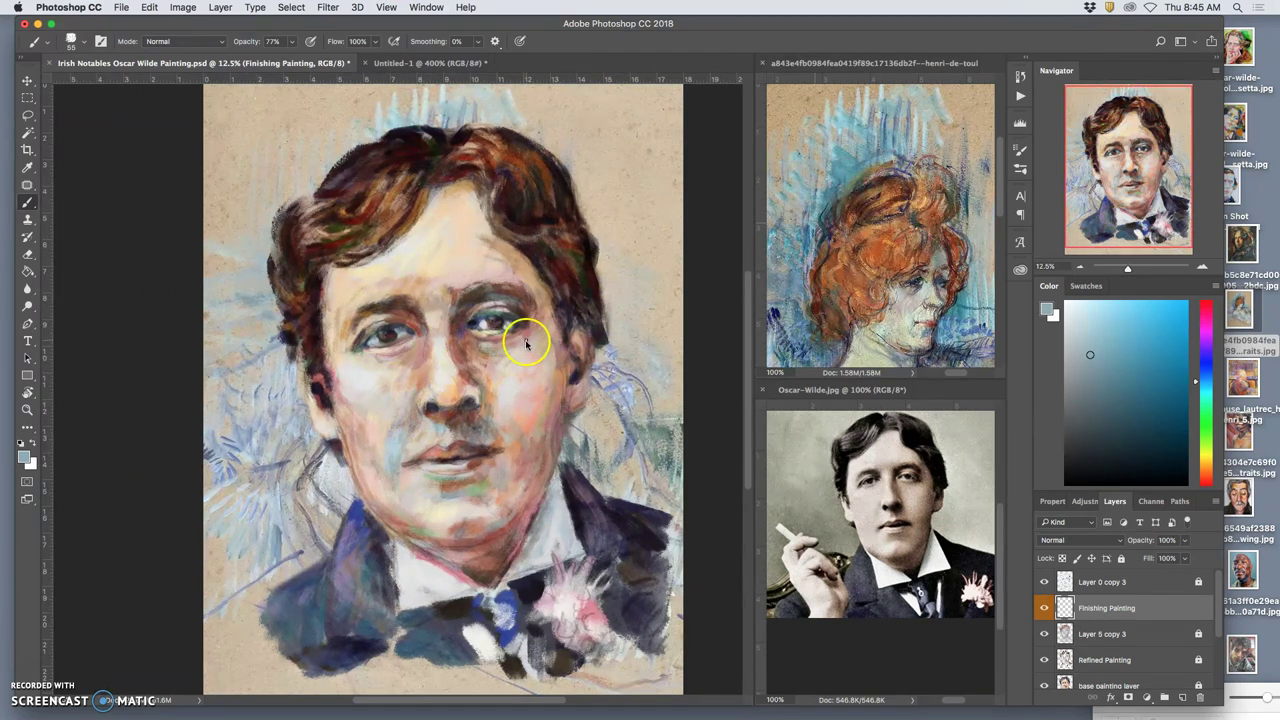
left_click(852, 390)
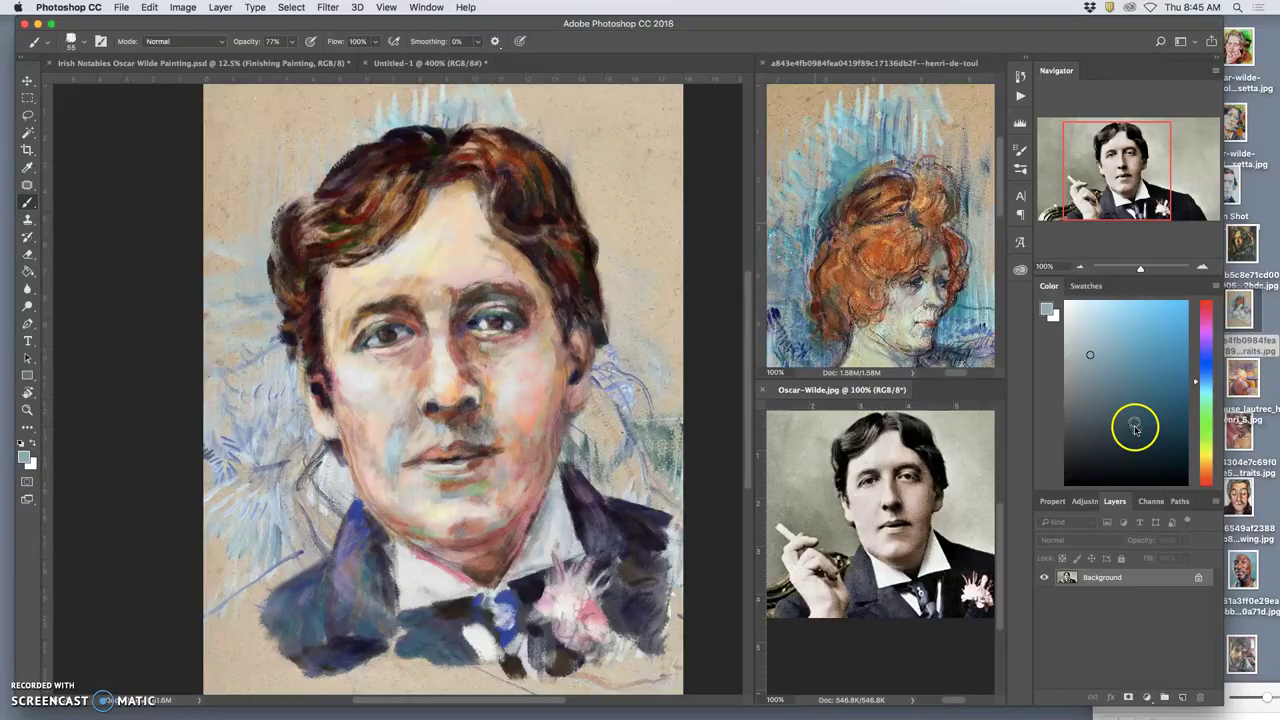
key("F11")
left_click_drag(1027, 52, 940, 76)
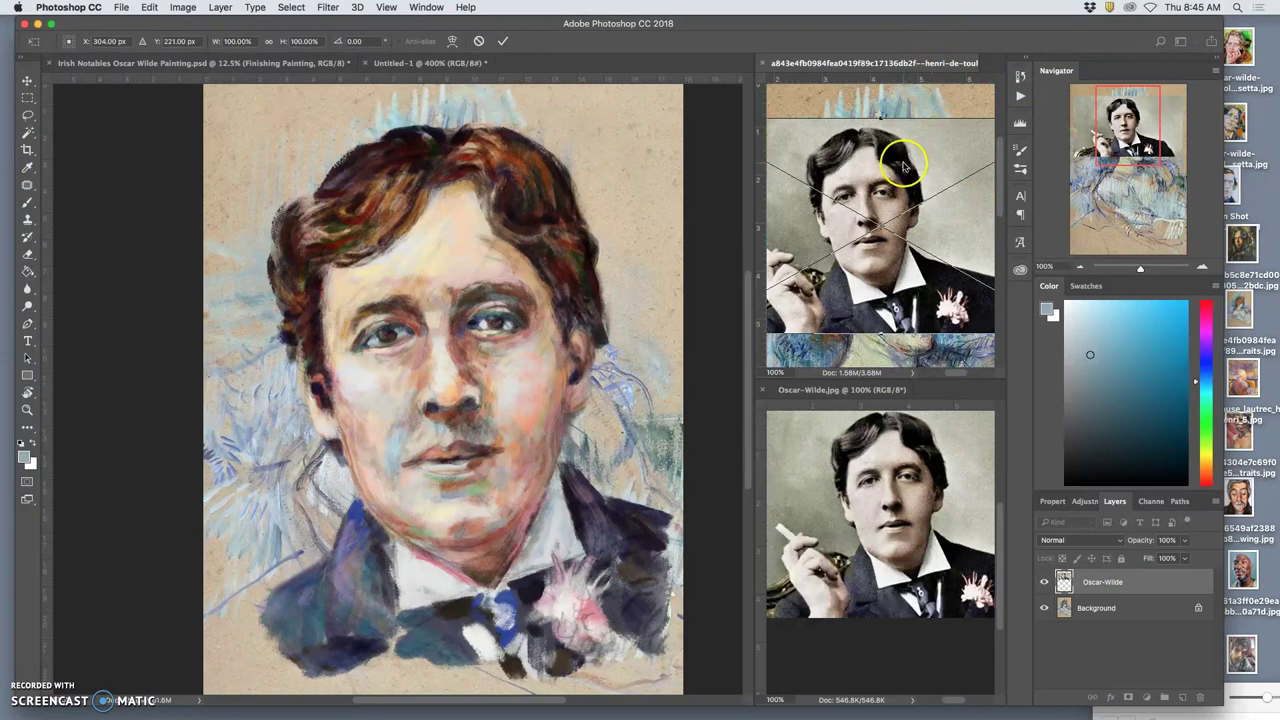
key("Escape")
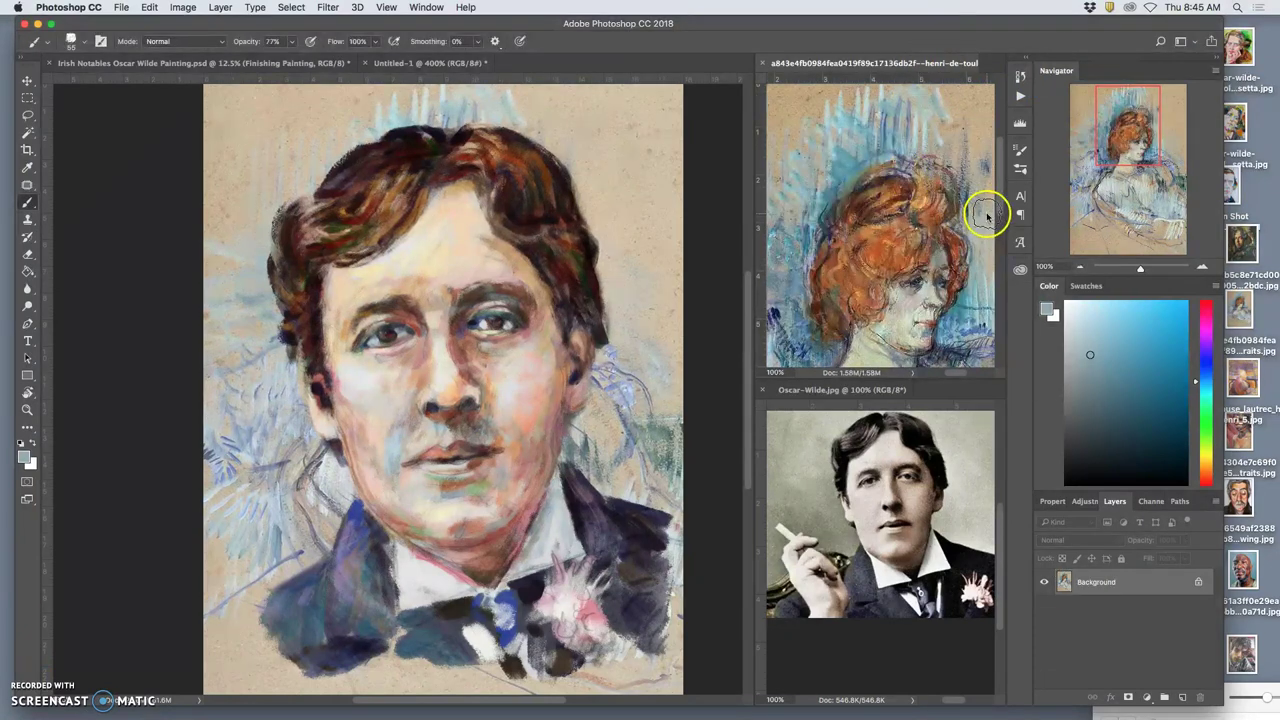
key("F11")
key("F11")
left_click_drag(1025, 50, 991, 73)
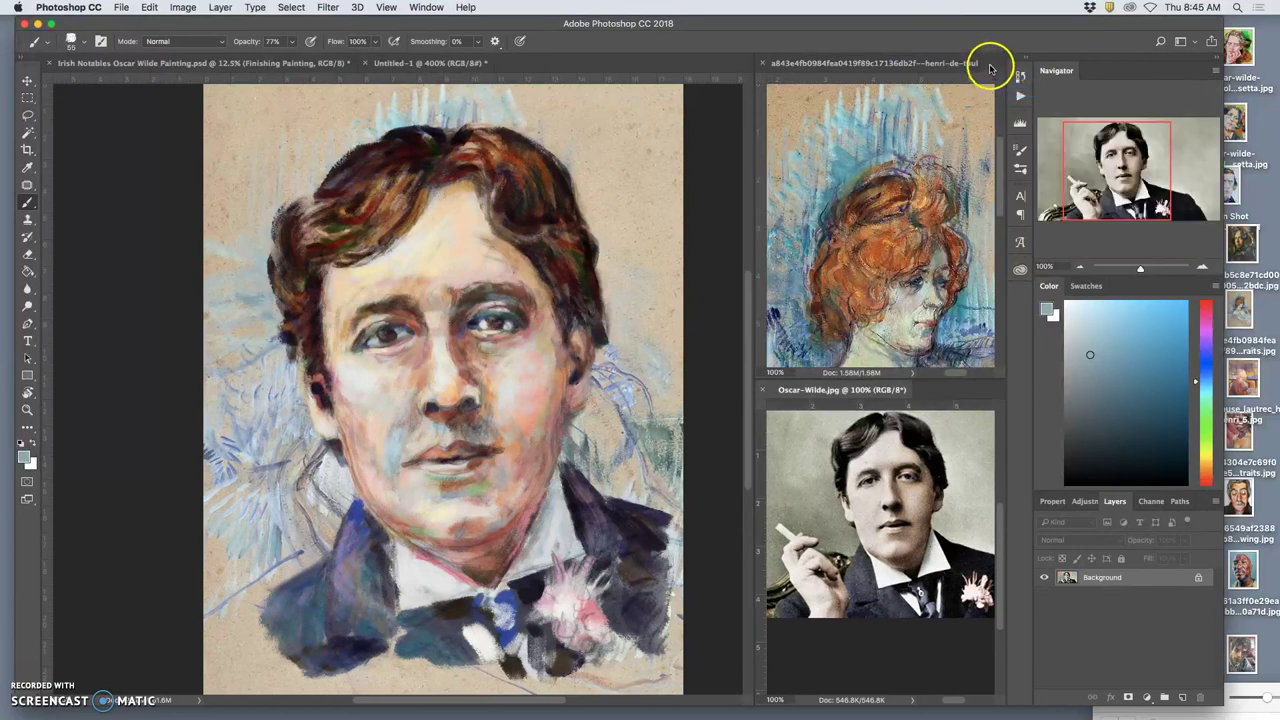
- Group the Oscar-Wilde.jpg photo with the Toulouse-Lautrec reference and close the Toulouse-Lautrec document
left_click_drag(813, 383, 815, 393)
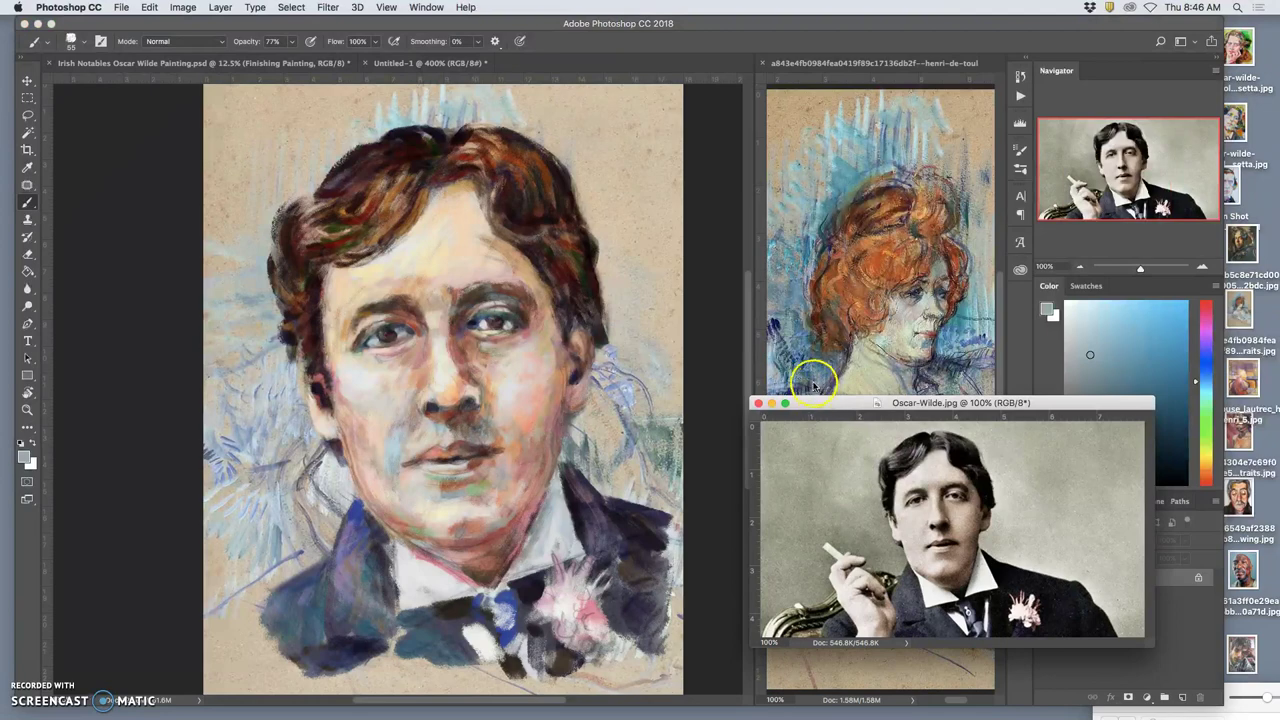
left_click_drag(866, 407, 940, 83)
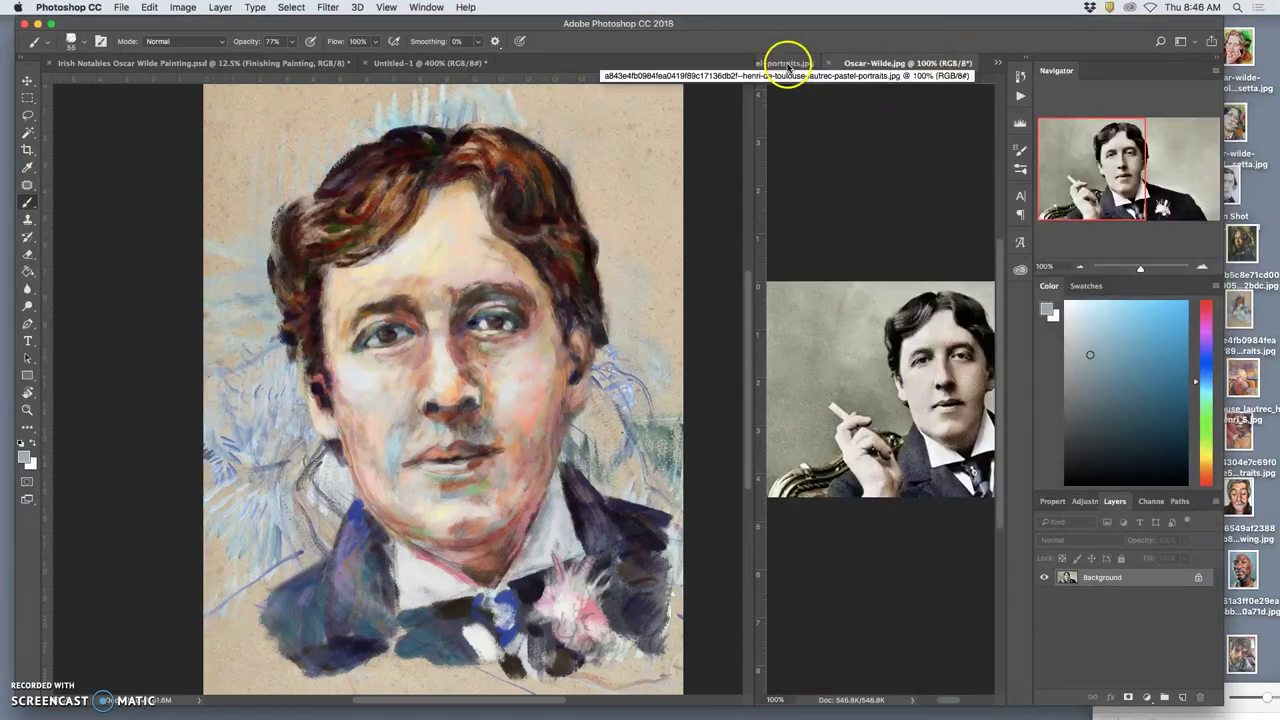
left_click_drag(789, 66, 968, 68)
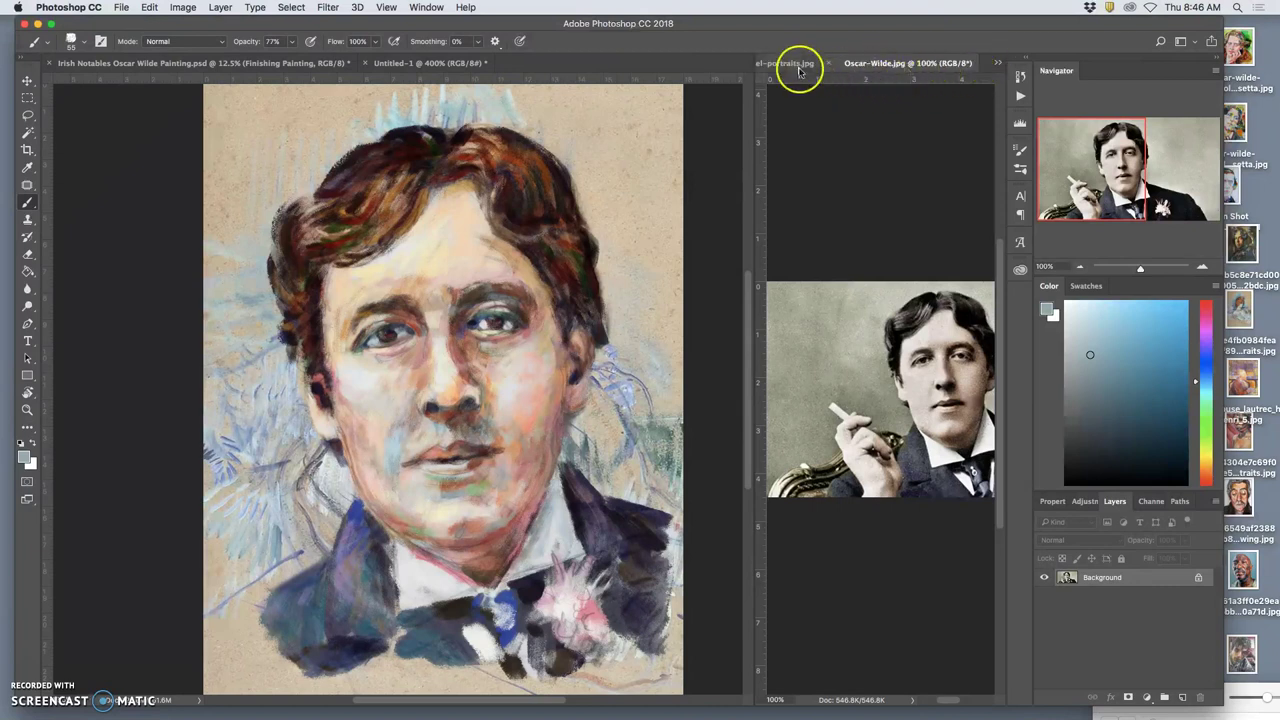
left_click_drag(797, 69, 817, 74)
left_click_drag(924, 66, 835, 65)
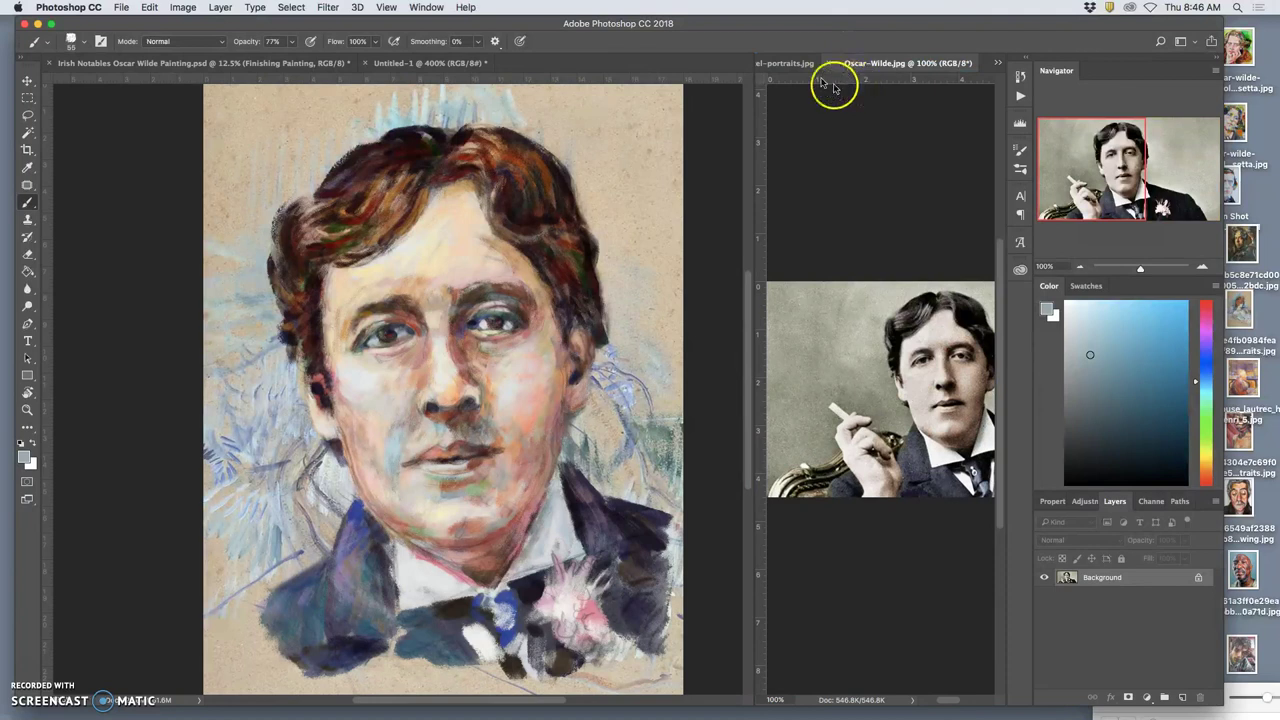
left_click(789, 63)
left_click(763, 64)
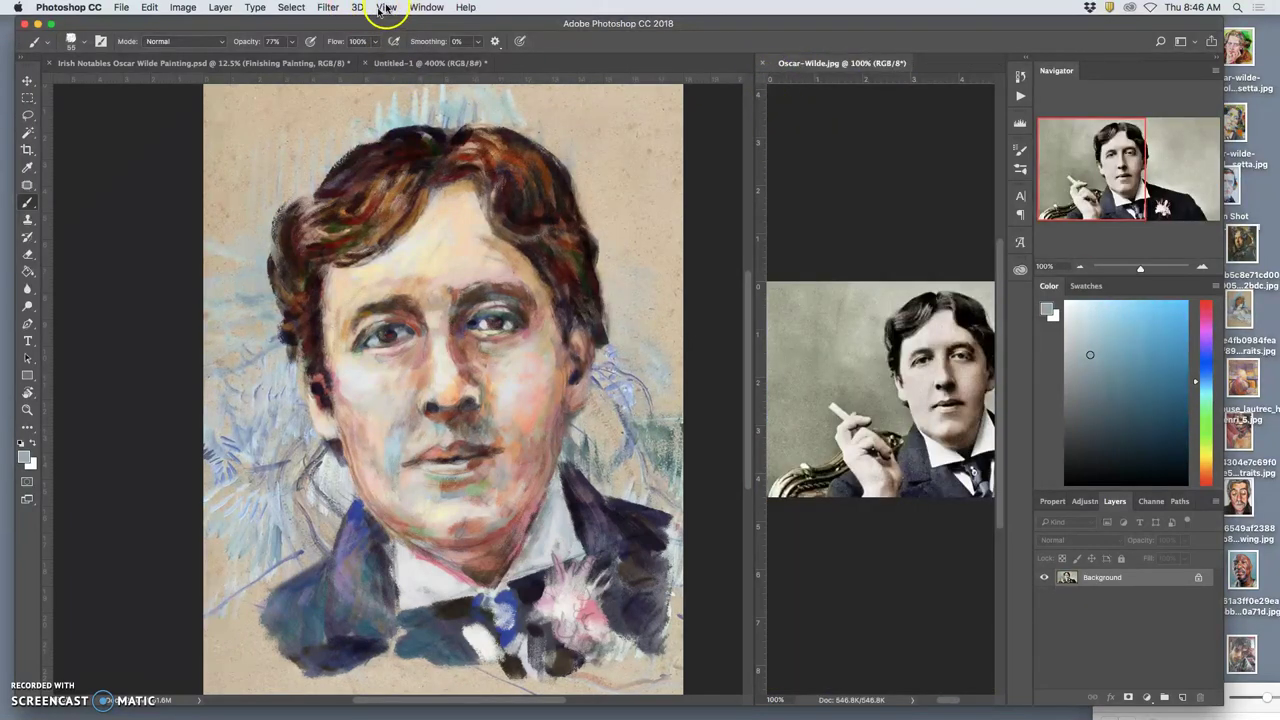
- Arrange the three open documents with the Oscar Wilde painting in one tall pane and the other two stacked beside it
left_click(307, 66)
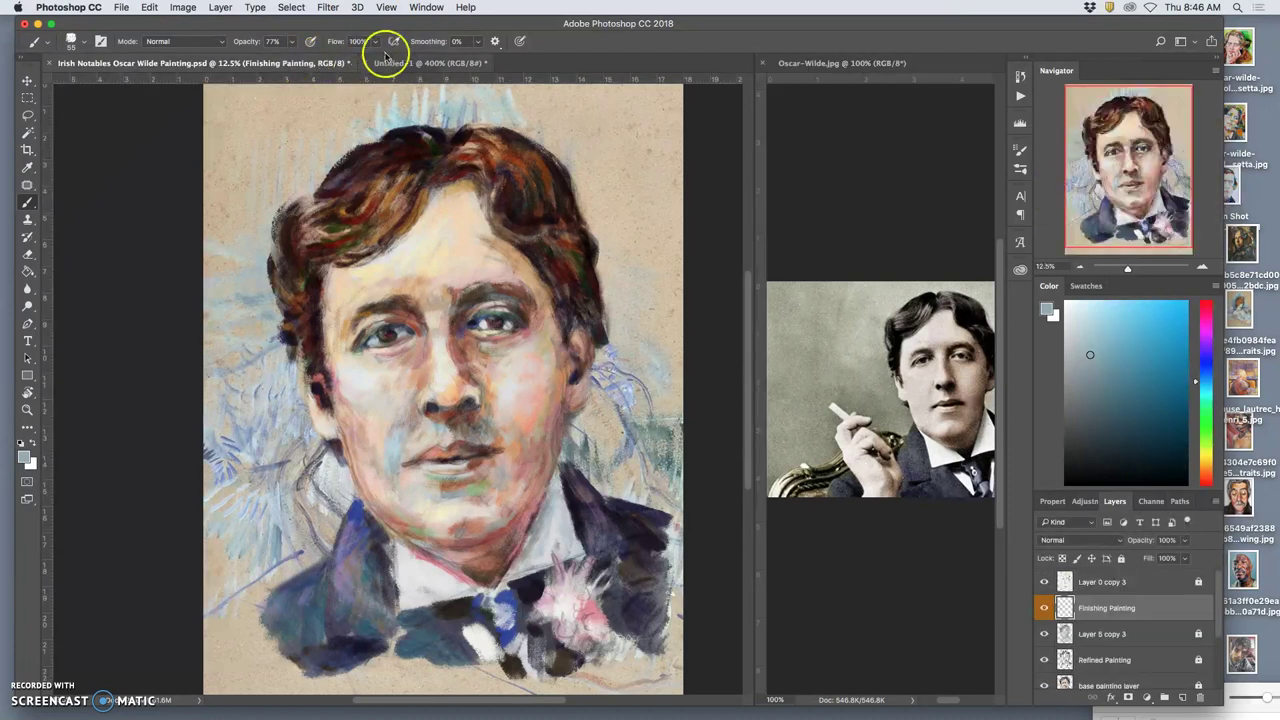
left_click(397, 10)
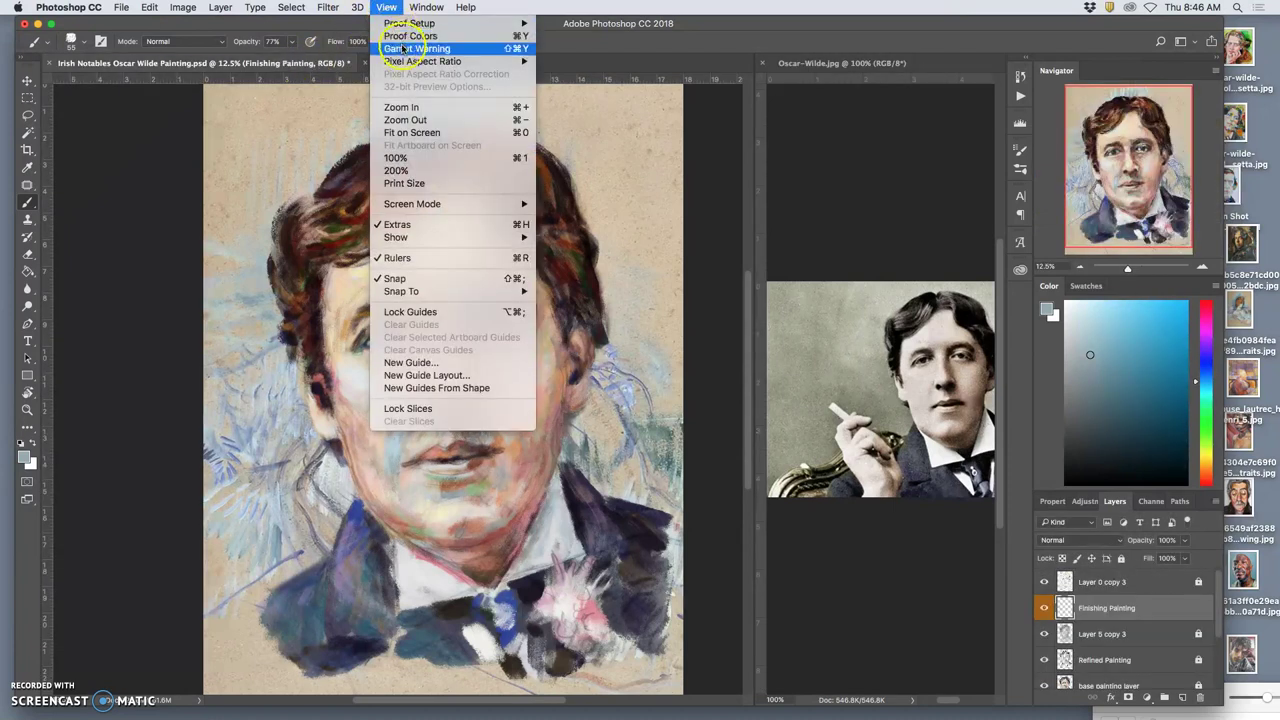
mouse_move(426, 8)
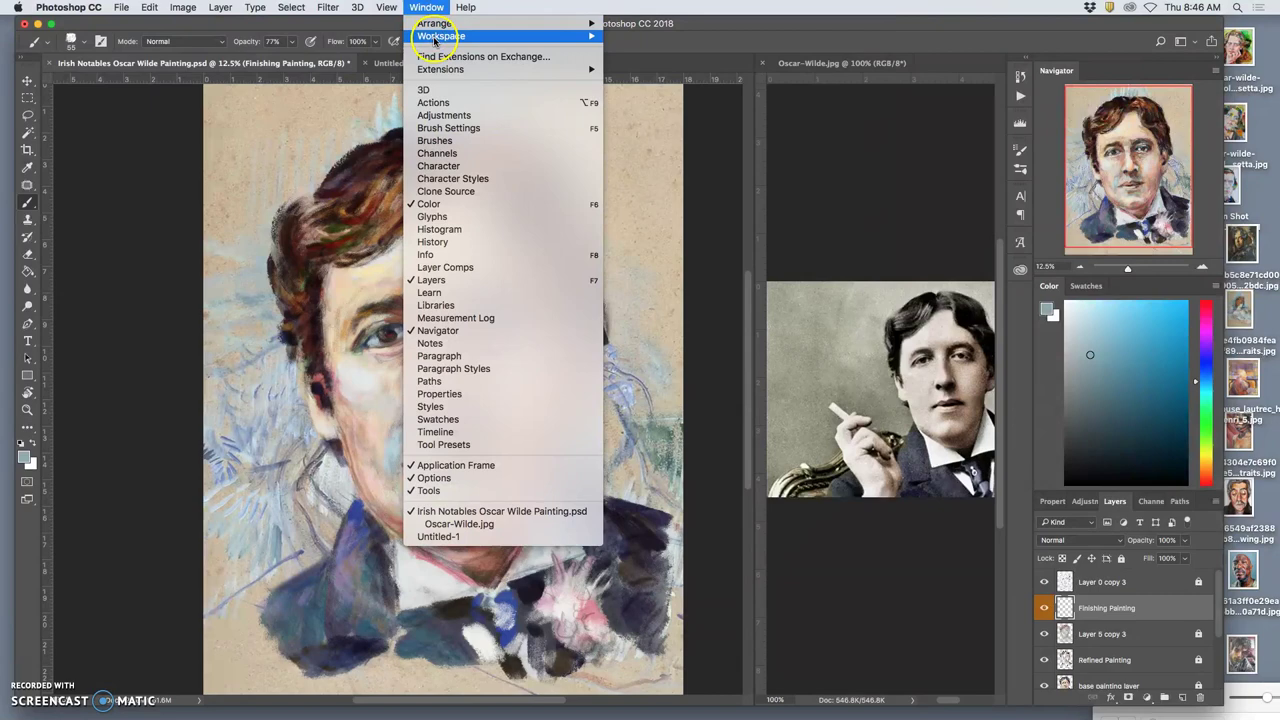
left_click(662, 77)
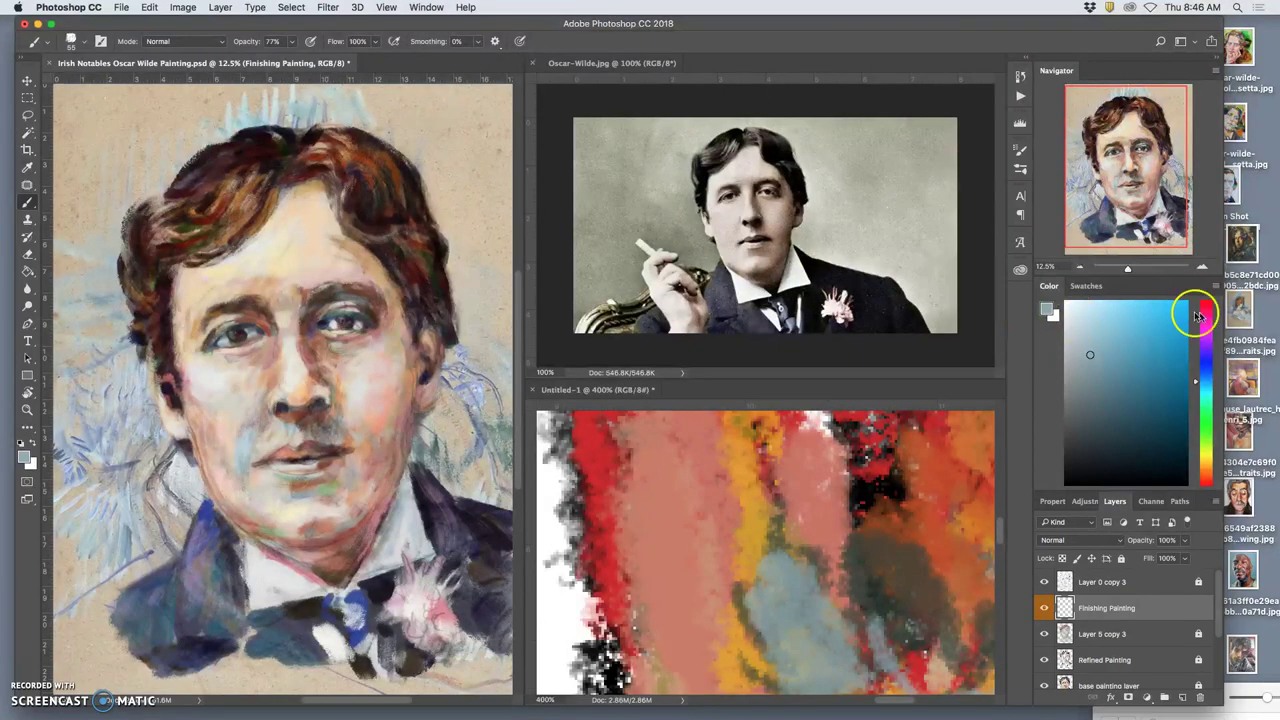
- Place the Toulouse-Lautrec pastel portrait into Untitled-1 over the test strokes at 100% scale, and return to the Brush tool
left_click_drag(1243, 316, 711, 463)
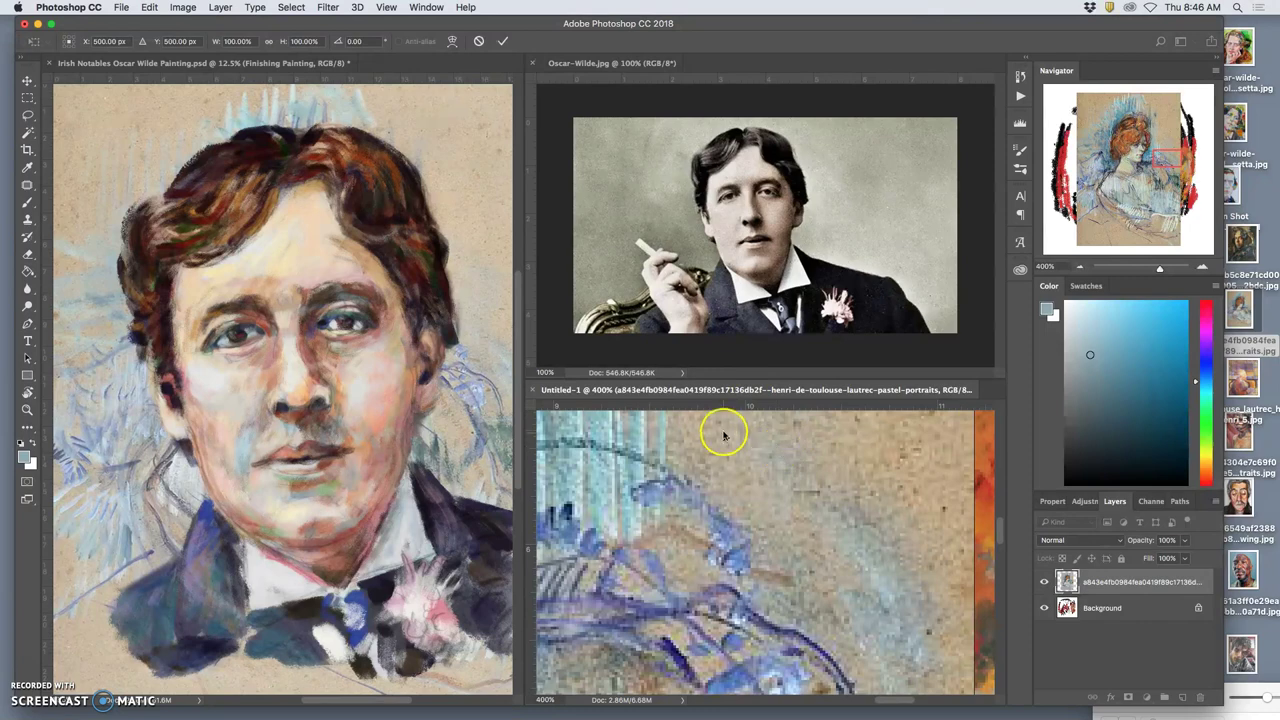
left_click_drag(524, 430, 645, 430)
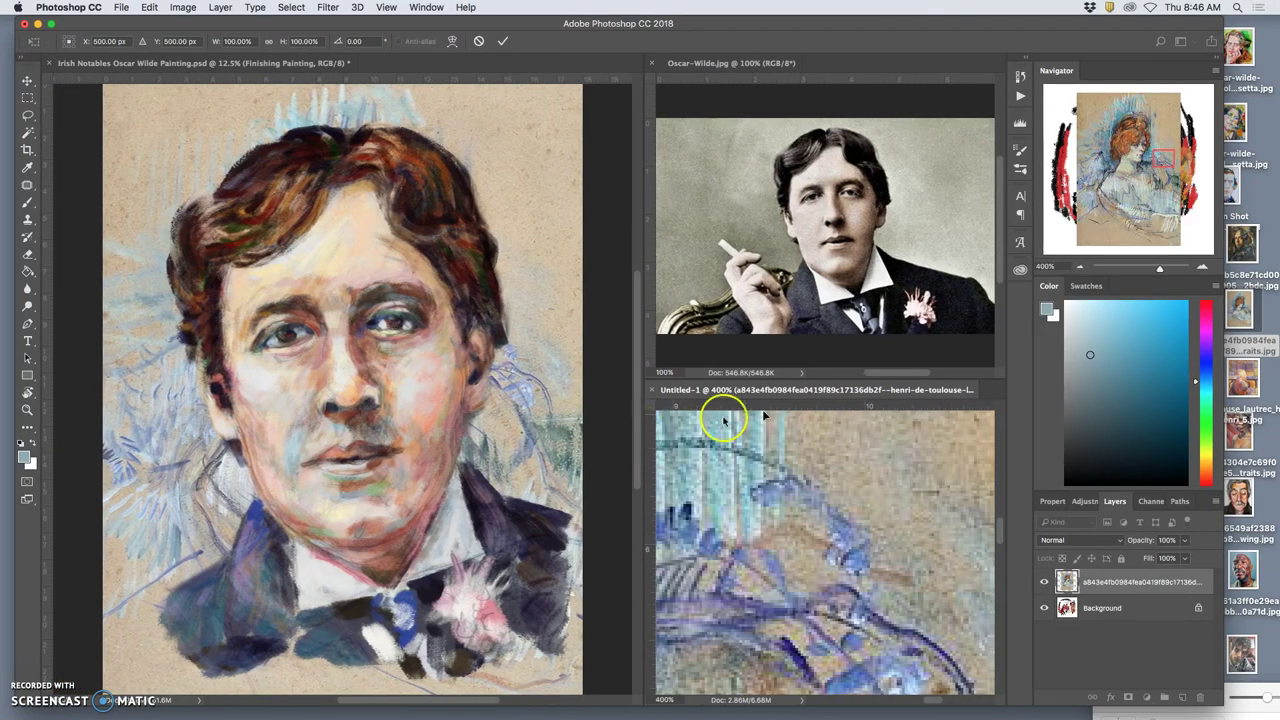
scroll(829, 457, "down", 5)
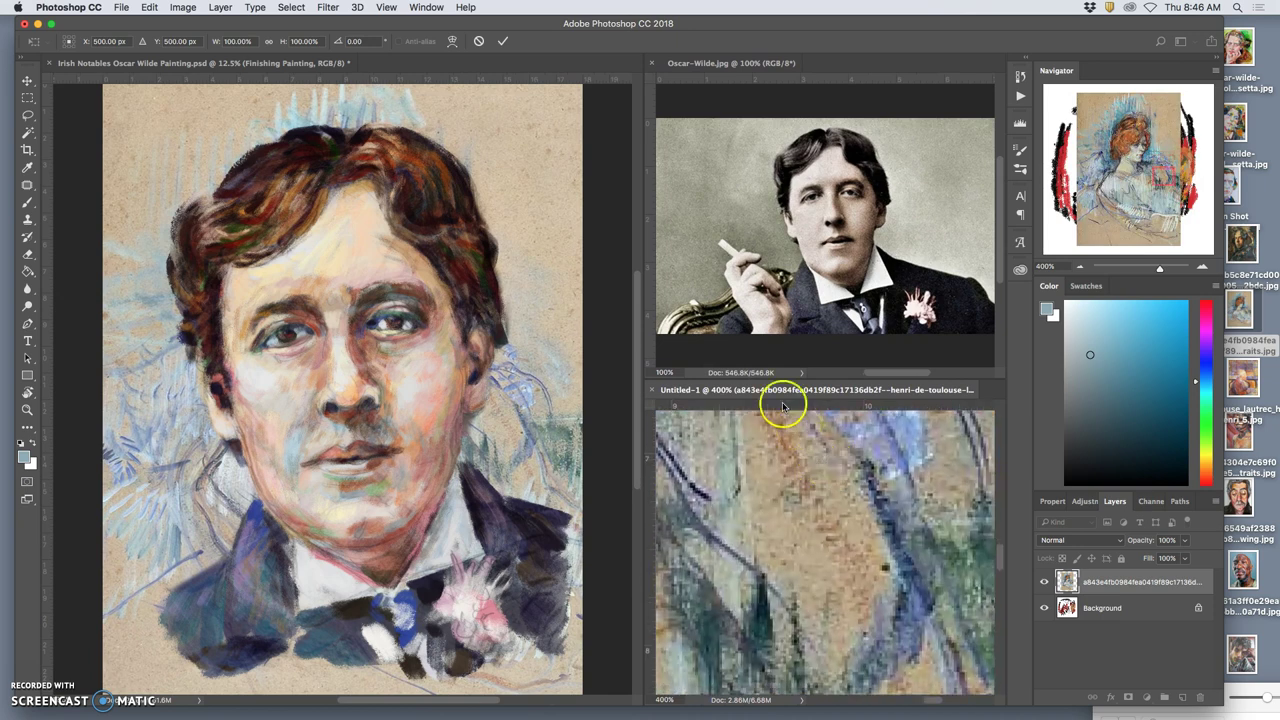
left_click(1240, 312)
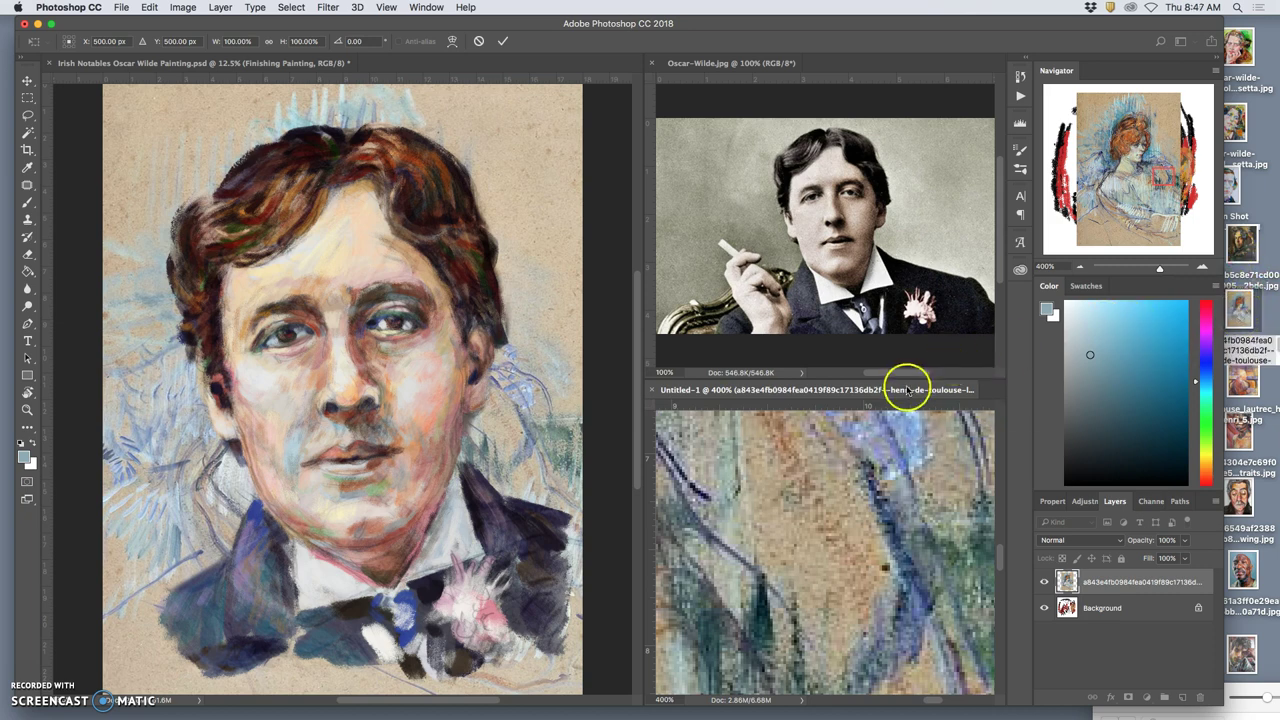
key("super+minus")
key("super+minus")
key("super+minus")
key("super+minus")
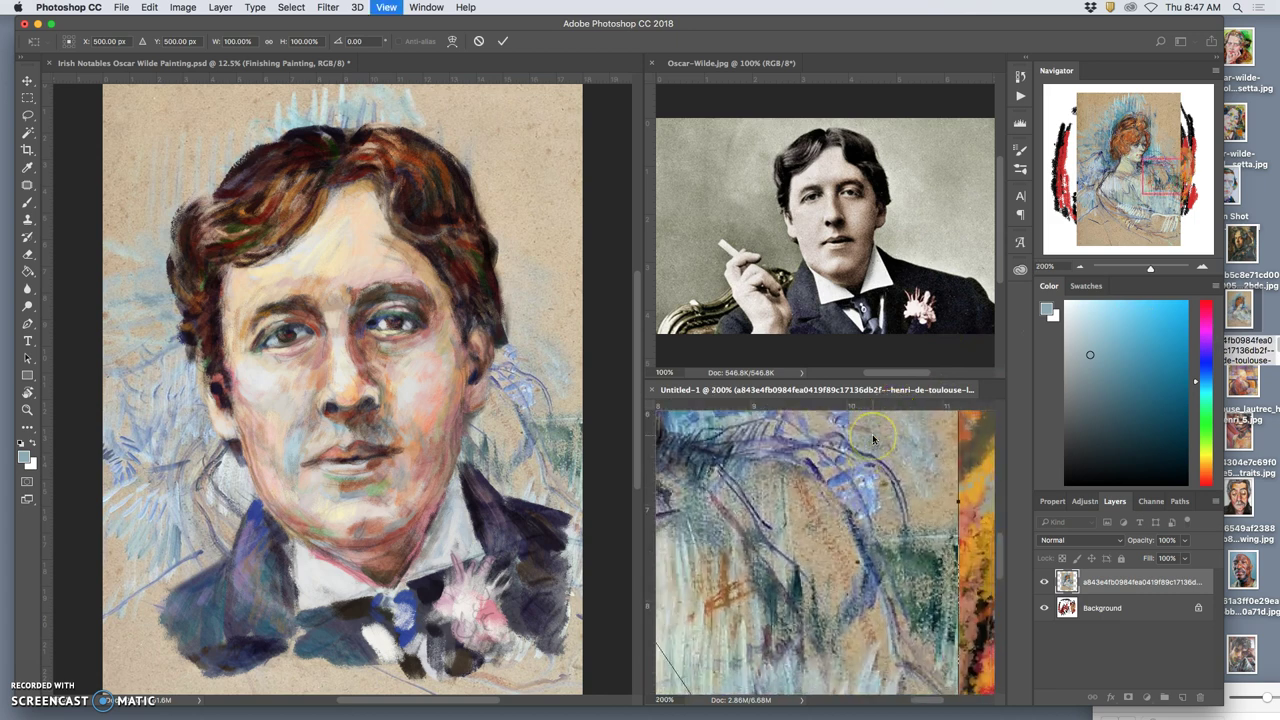
mouse_move(873, 441)
left_mouse_down()
mouse_move(808, 480)
mouse_move(829, 468)
mouse_move(853, 482)
left_mouse_up()
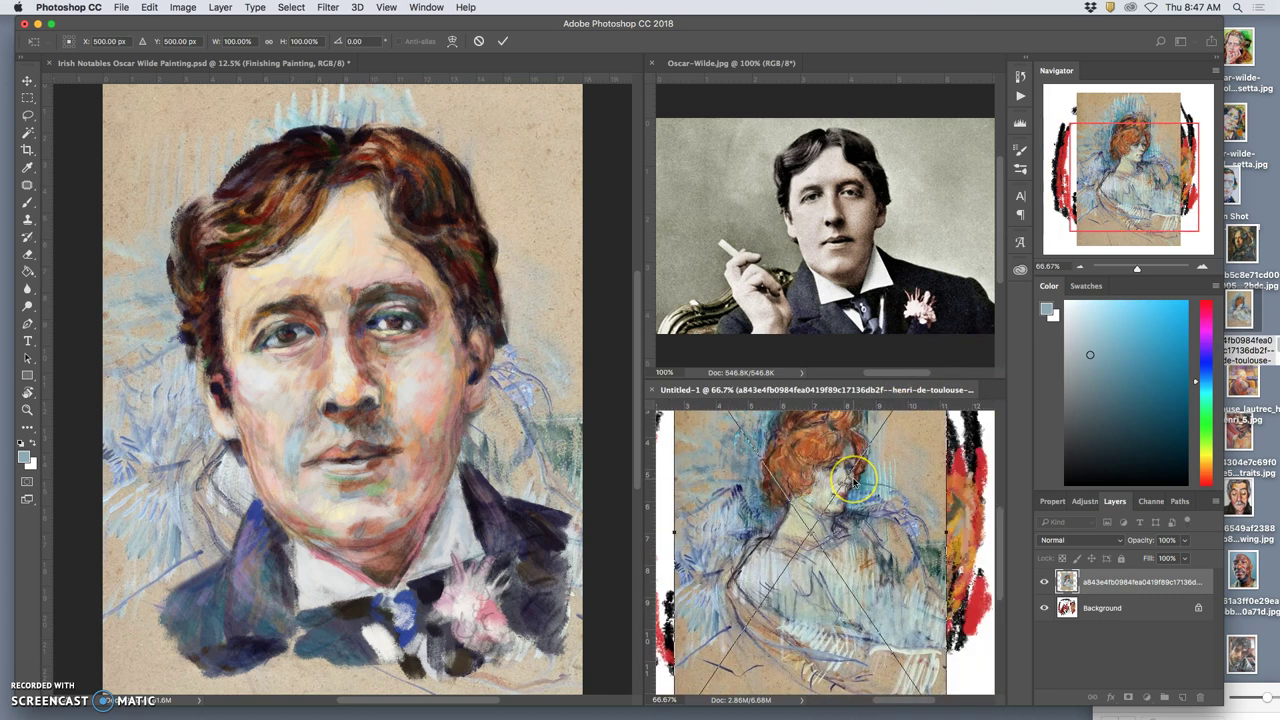
key("Return")
key("b")
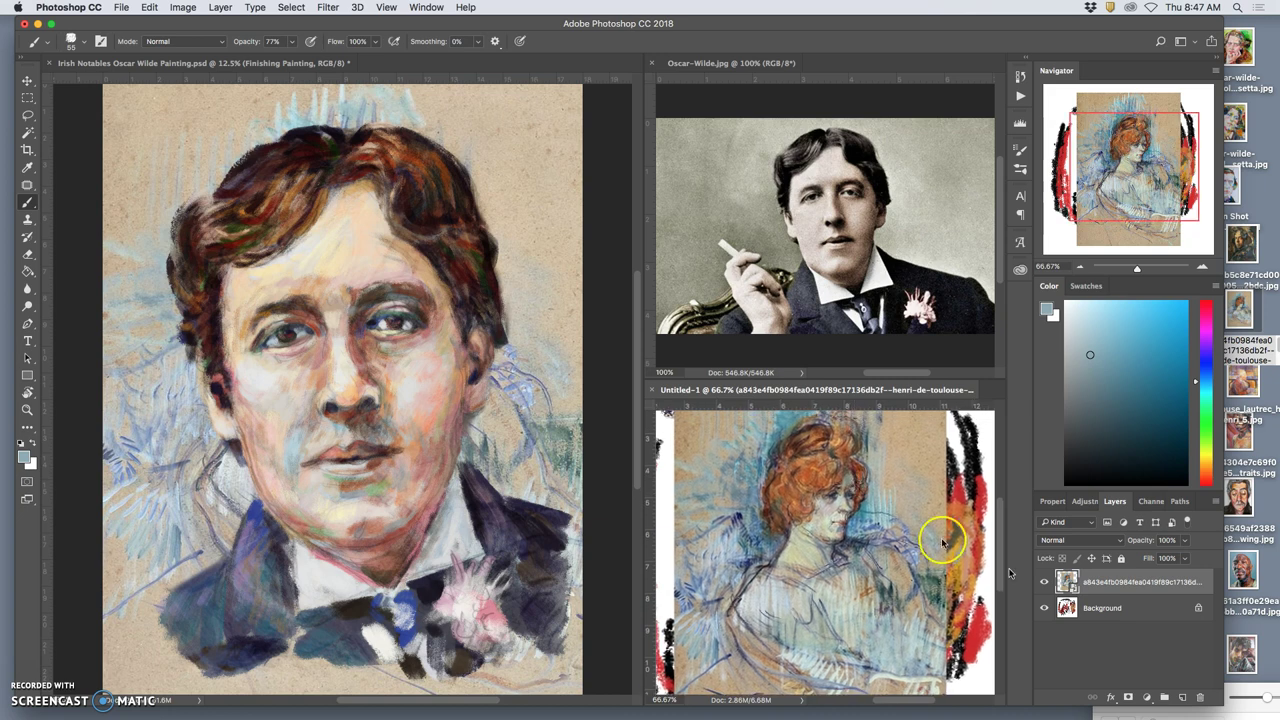
- Widen the Oscar Wilde painting's pane and recenter both reference images in their narrower panes
left_click_drag(643, 348, 780, 338)
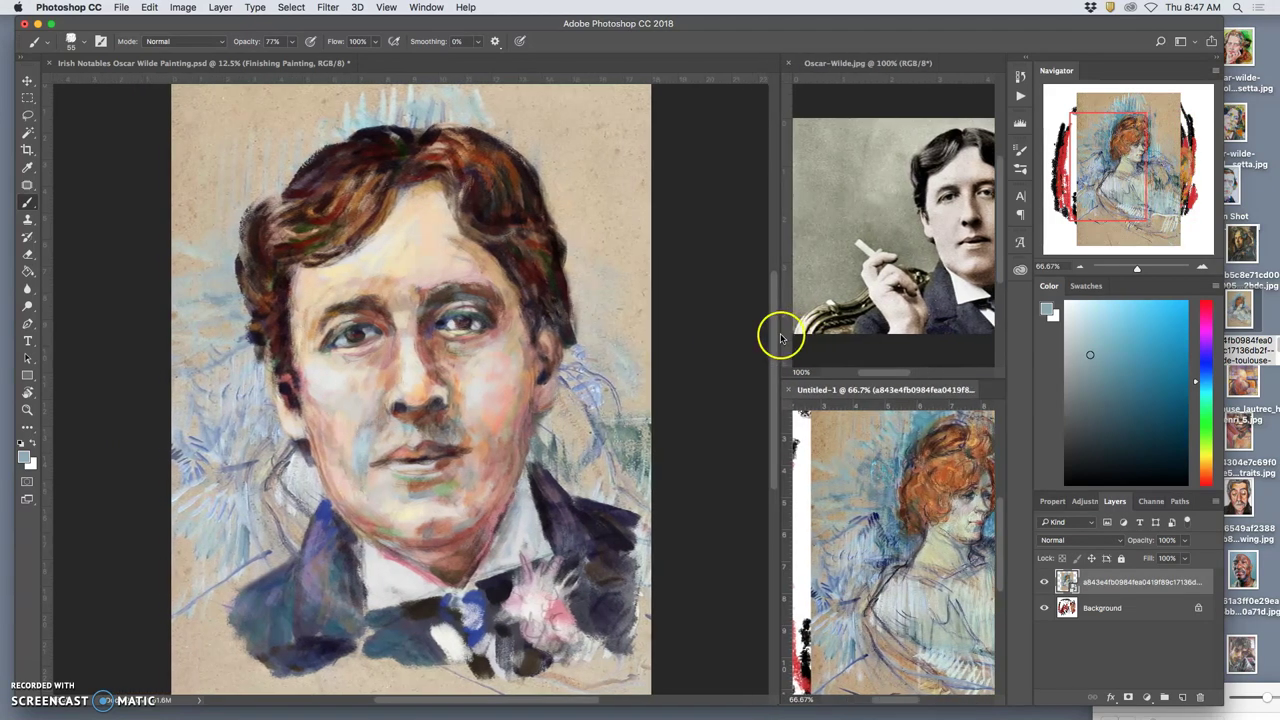
scroll(891, 443, "right", 3)
scroll(937, 273, "right", 3)
scroll(937, 273, "right", 1)
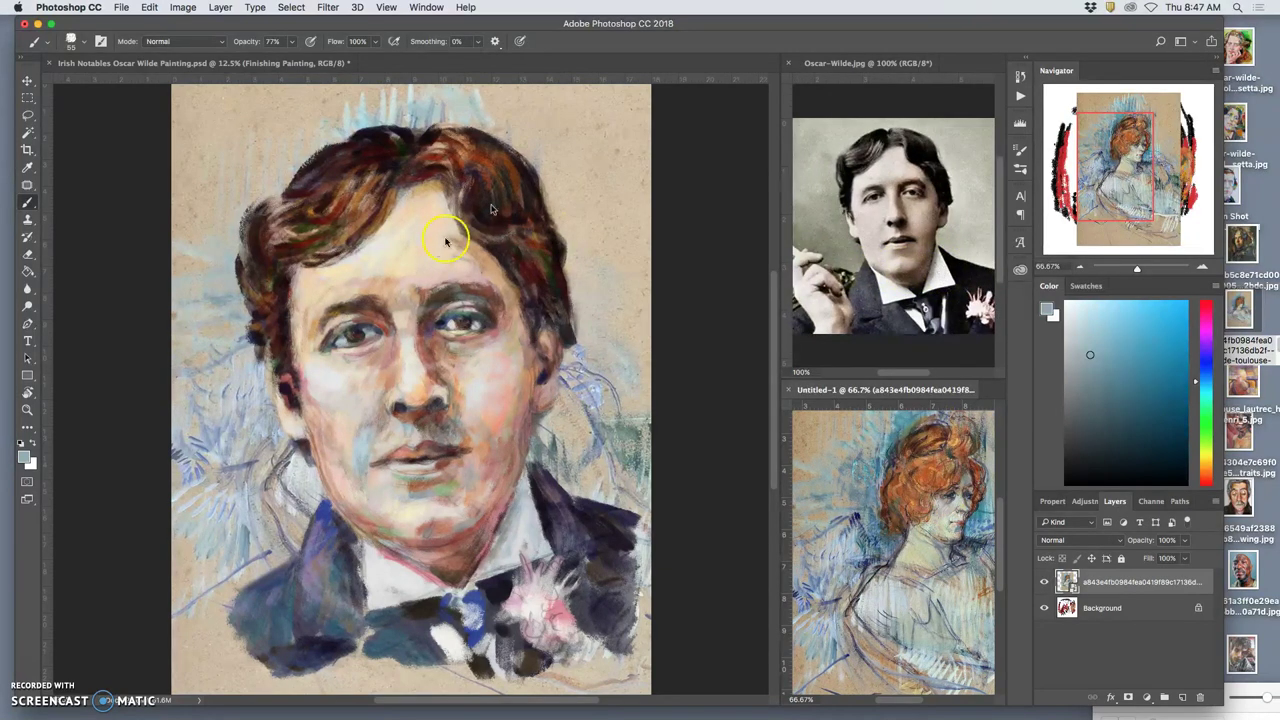
- Save the Oscar Wilde painting and set the custom pastel brush's size to 95 px
left_click(249, 63)
key("super+s")
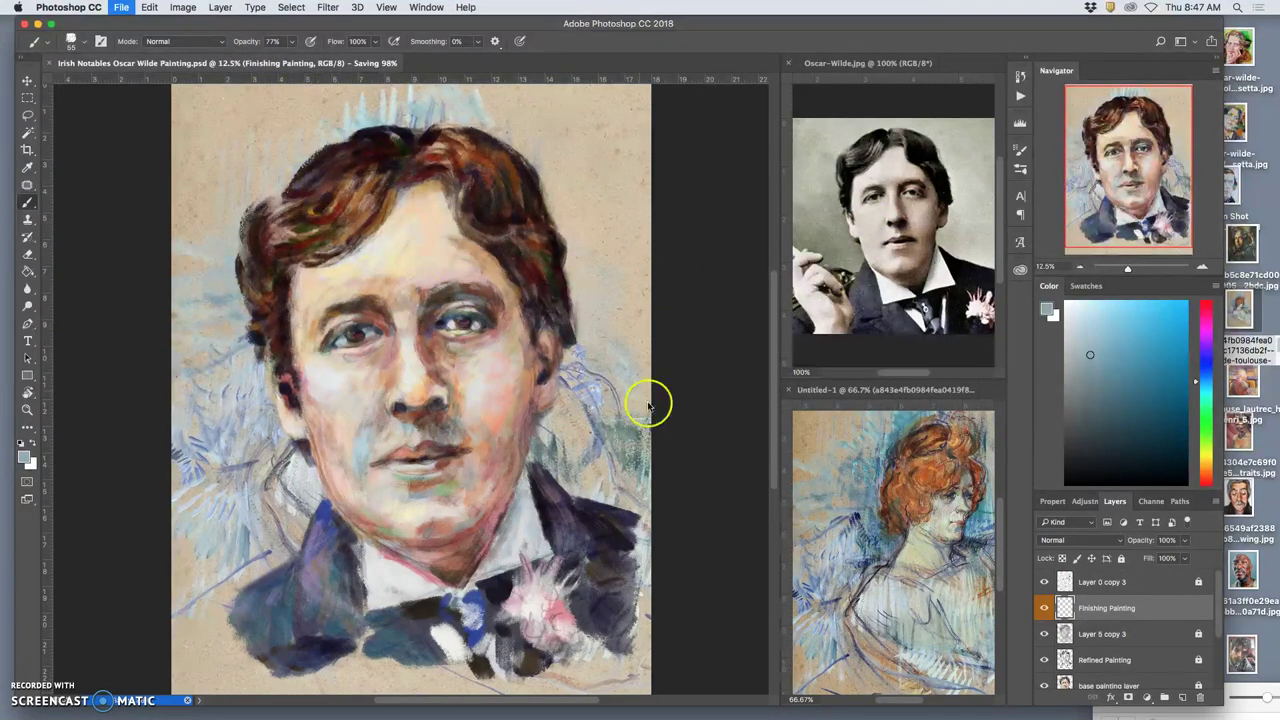
left_click(72, 41)
left_click_drag(110, 70, 120, 82)
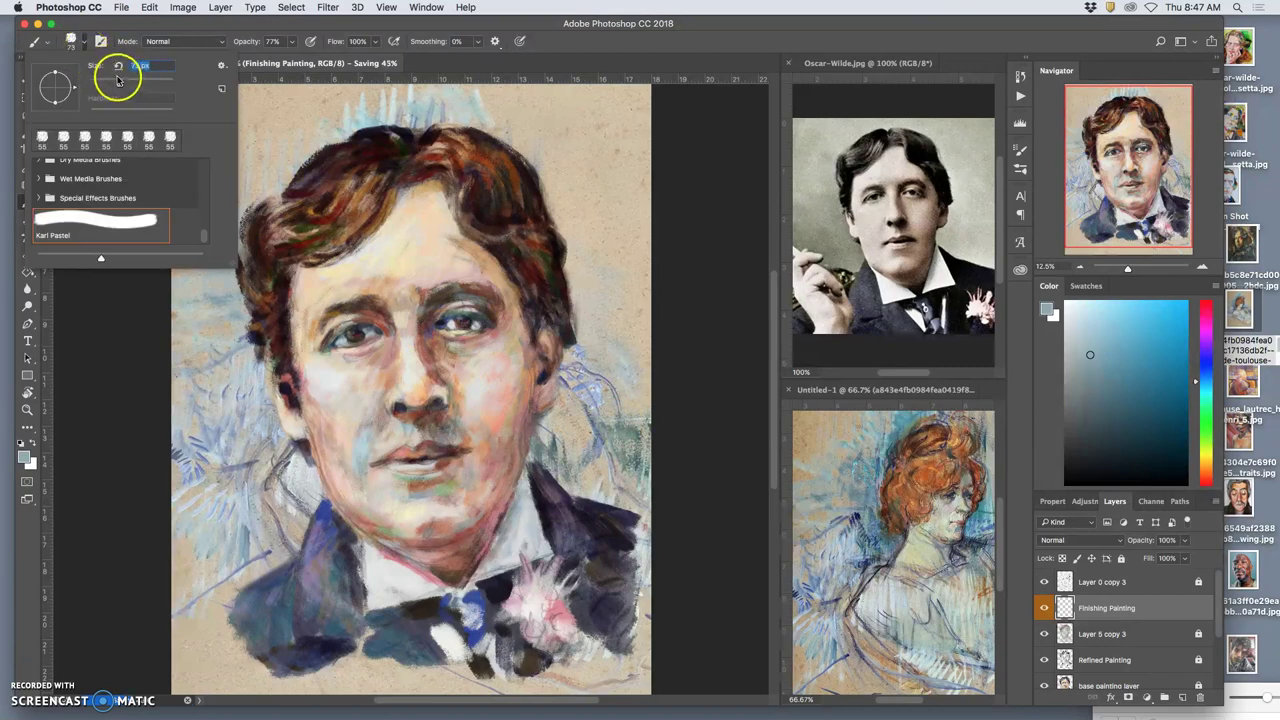
left_click_drag(128, 84, 126, 86)
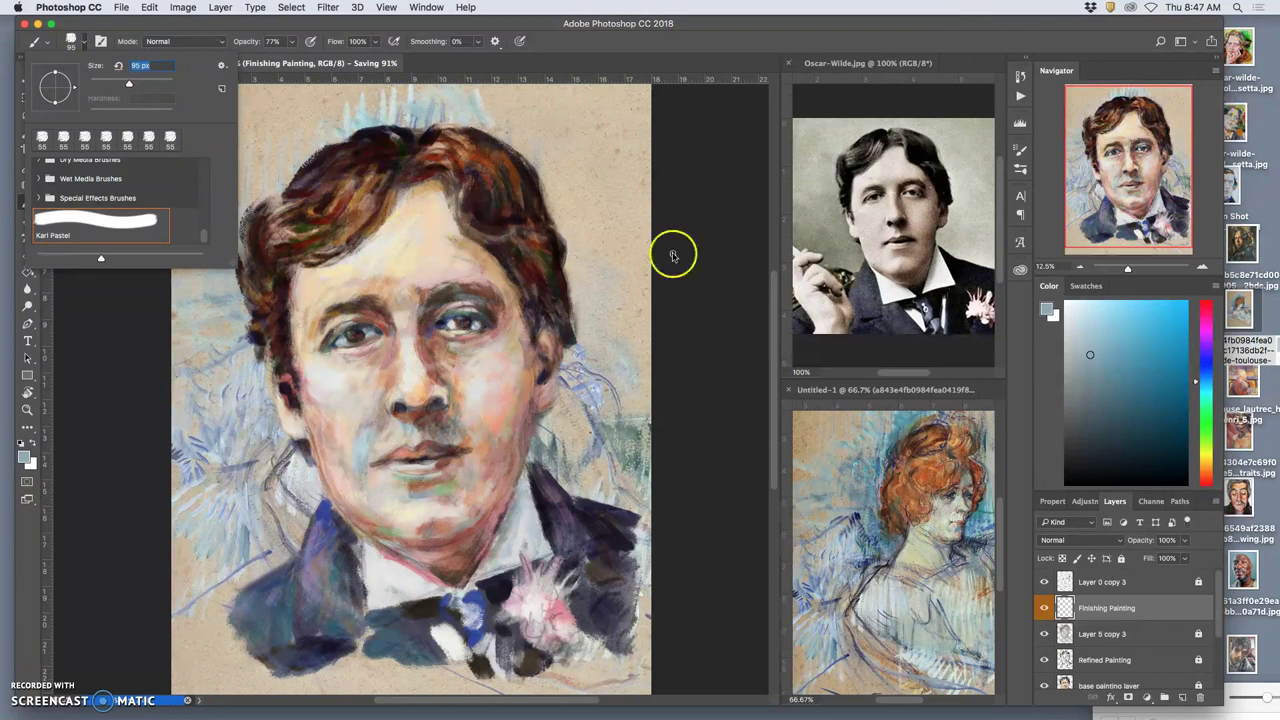
- Sample dark brown and gray-violet from the pastel reference's hair and paint strokes into the Oscar Wilde portrait's hair
left_click(938, 425, "alt")
left_click(938, 425, "alt")
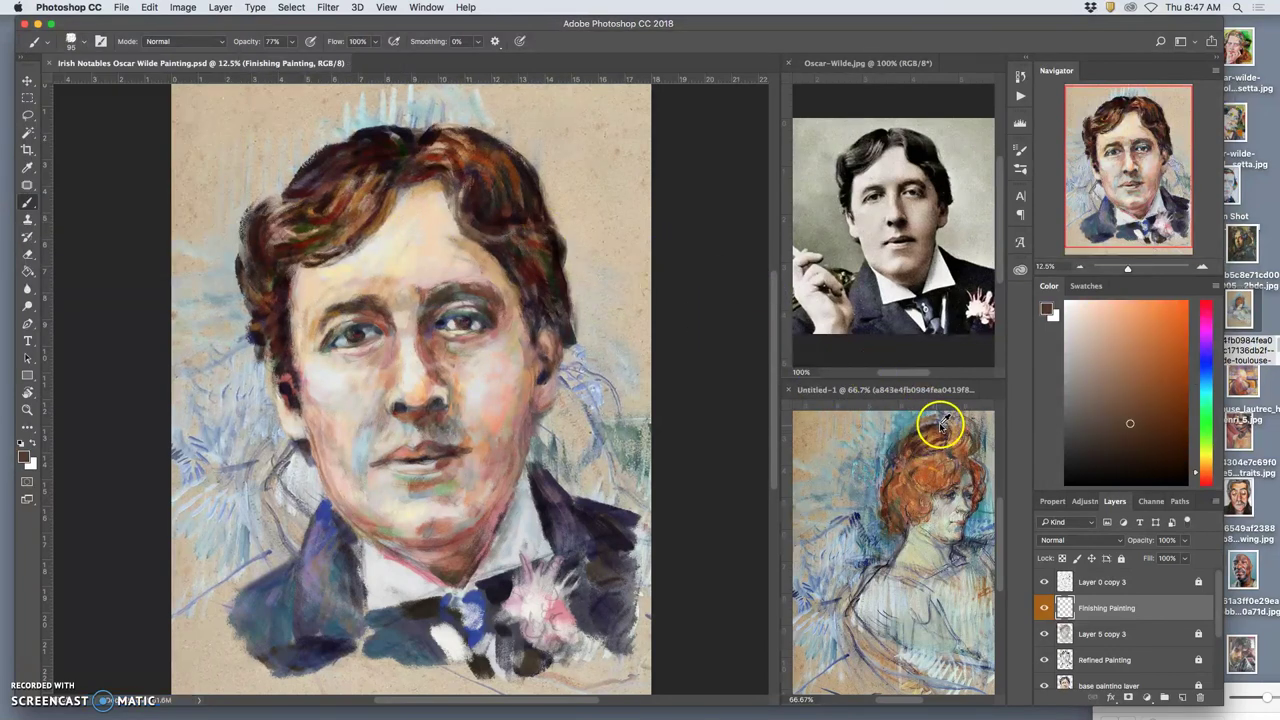
left_click(938, 418, "alt")
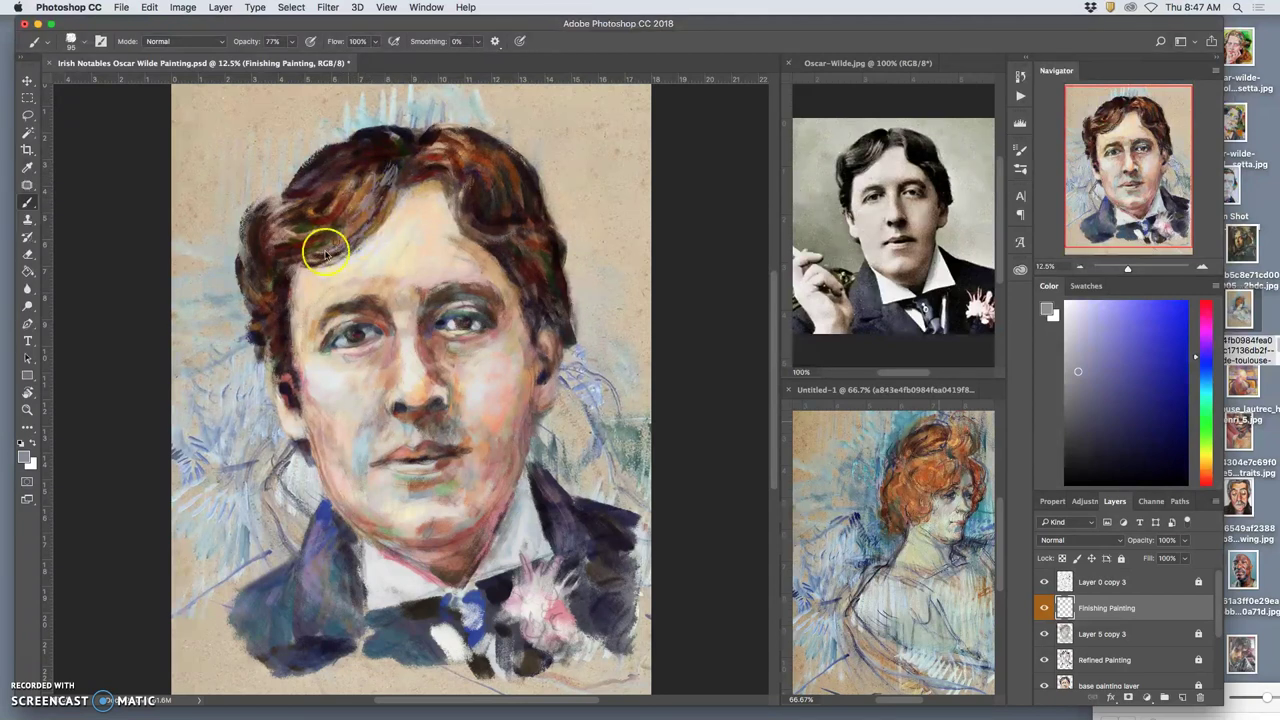
- Layer hair strokes in dark blue-gray, near-black and maroon sampled from the portrait, and in teal-blue sampled from the pastel reference
left_click(378, 330, "alt")
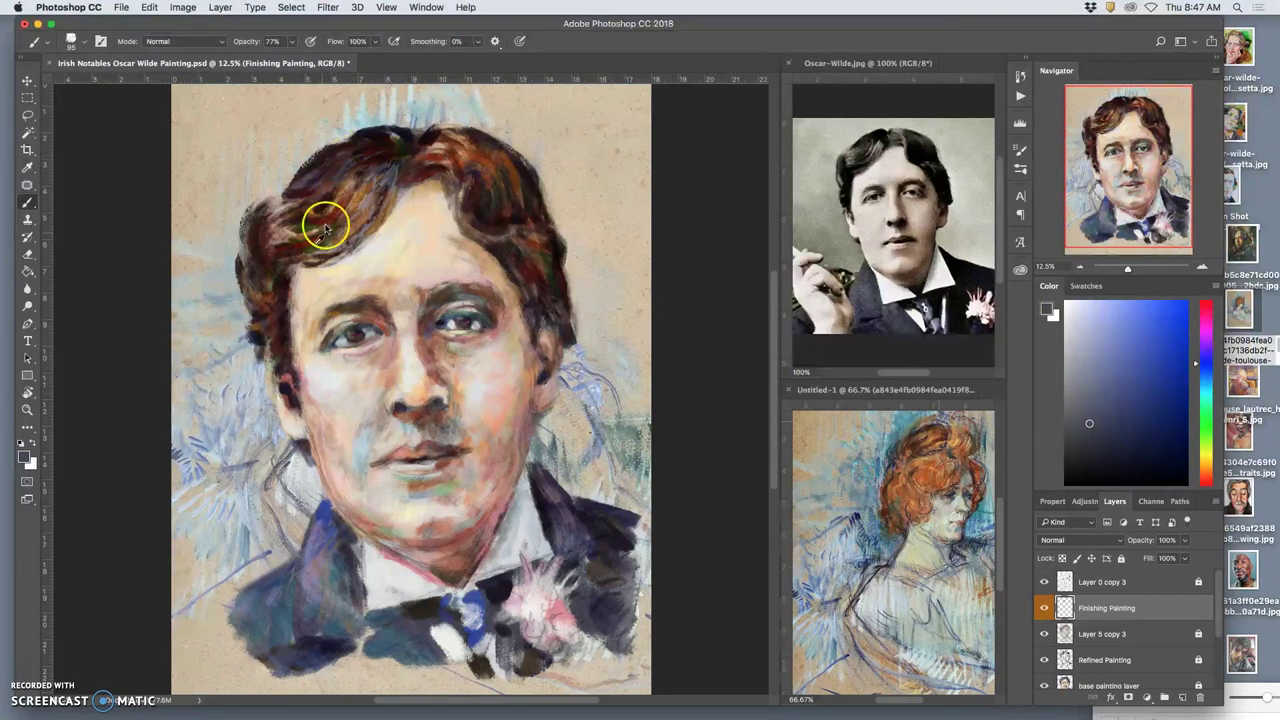
left_click(259, 333, "alt")
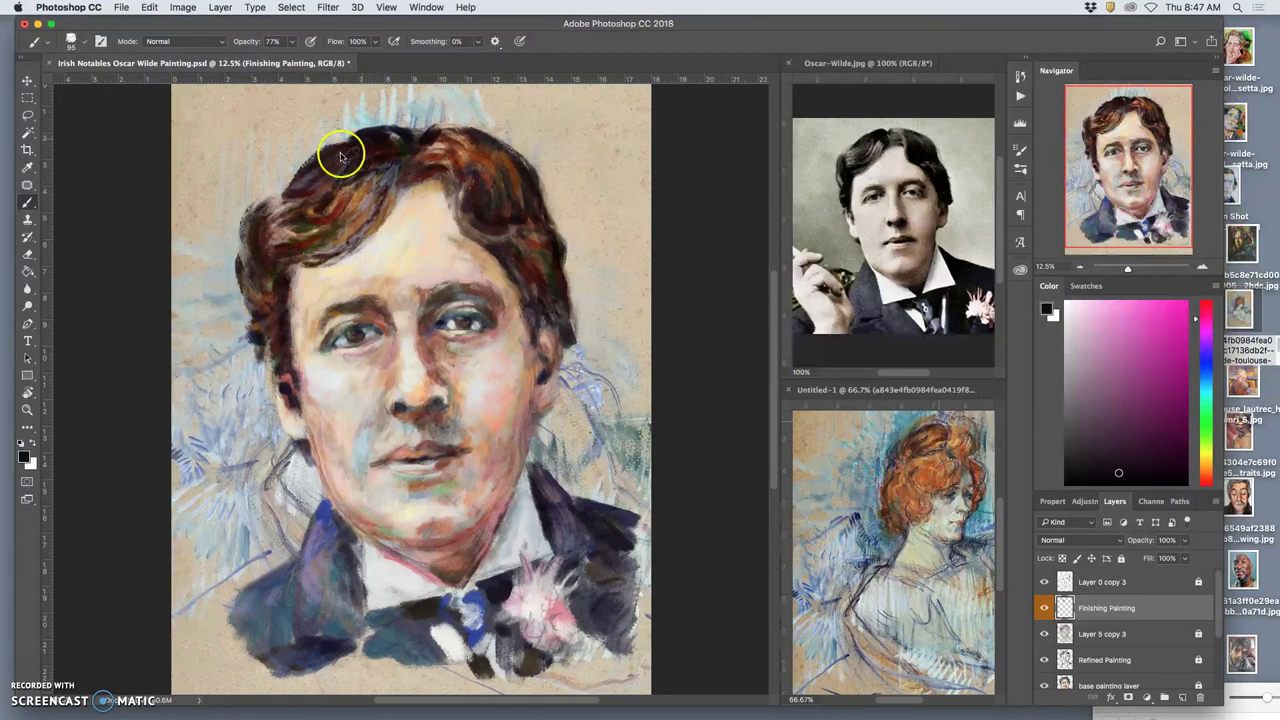
key("ctrl+s")
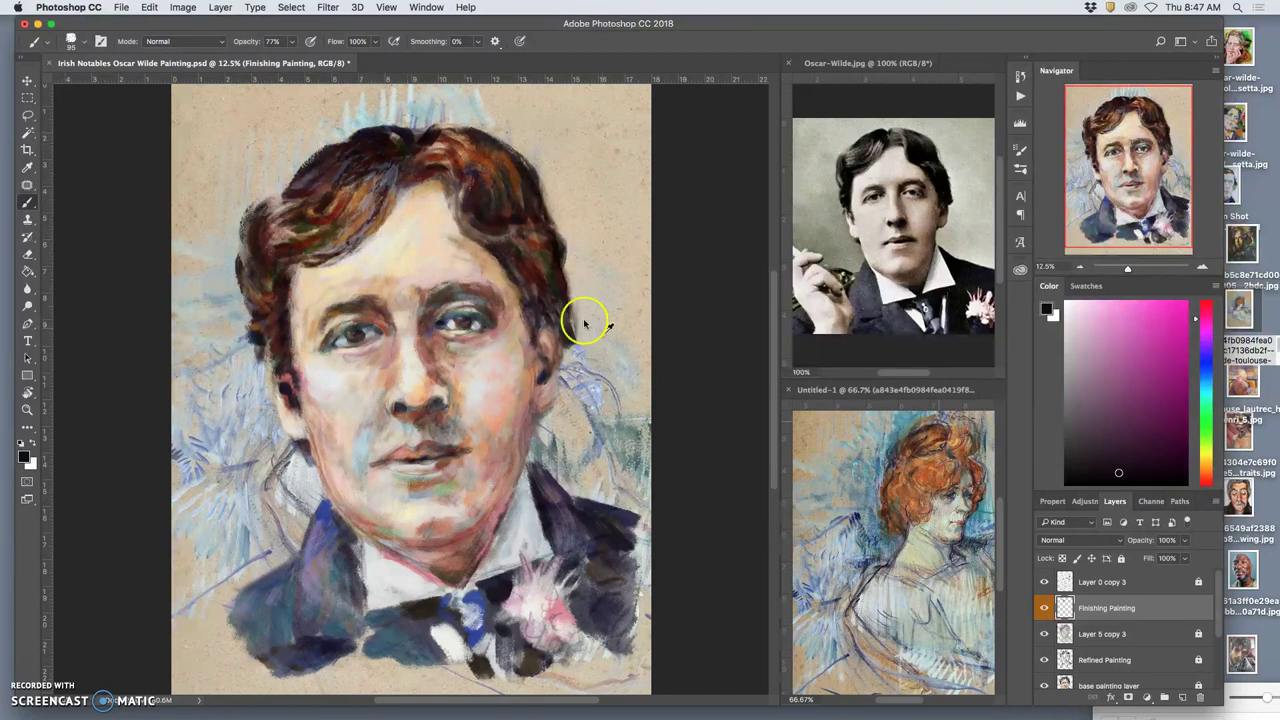
left_click(876, 519, "alt")
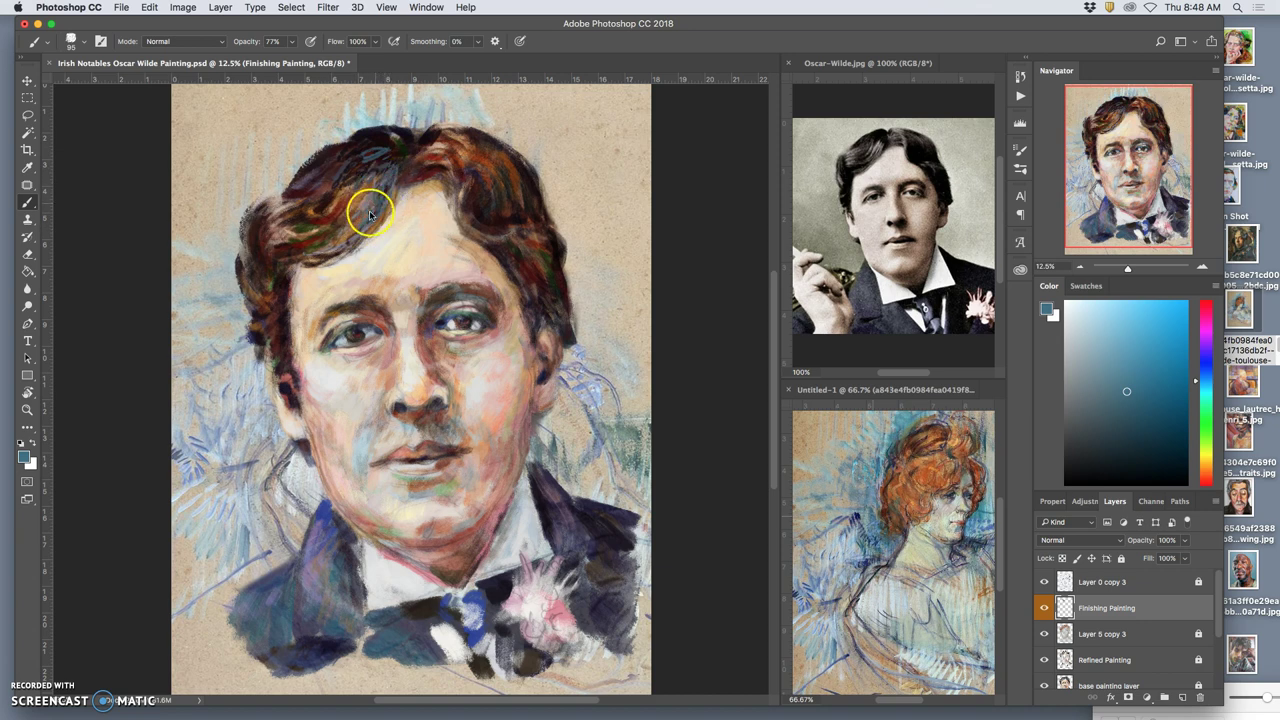
left_click(410, 165, "alt")
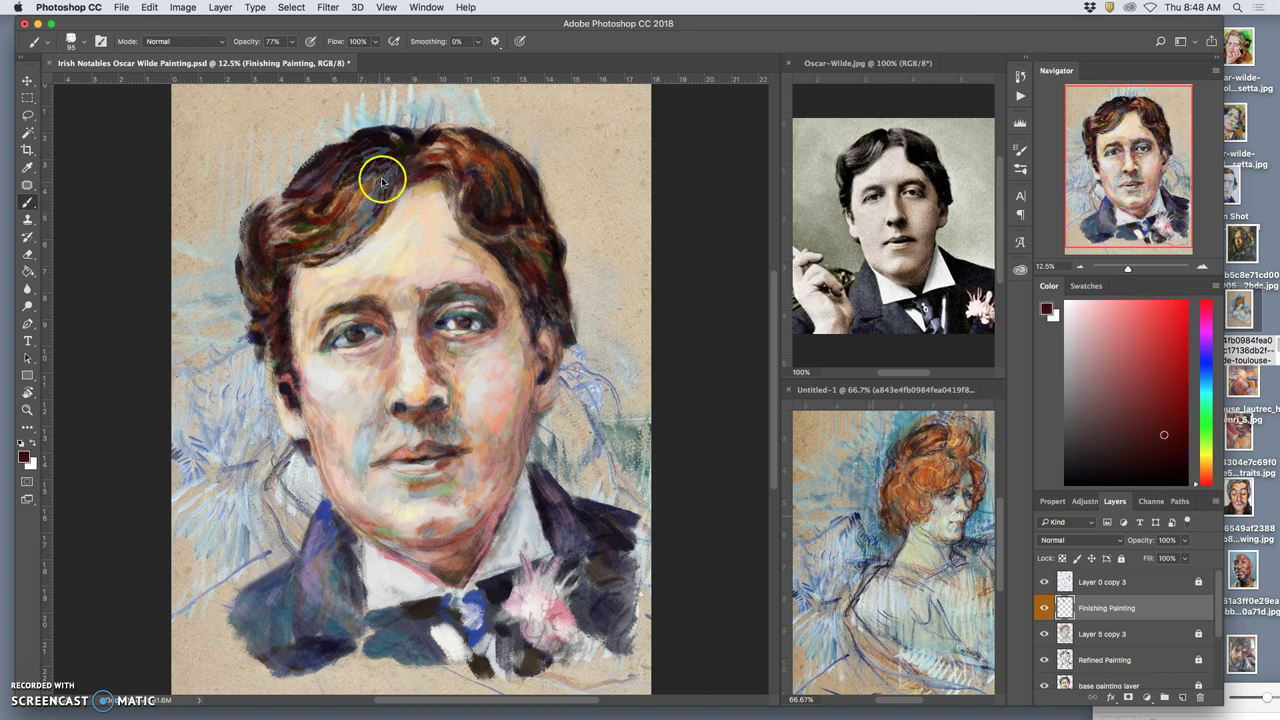